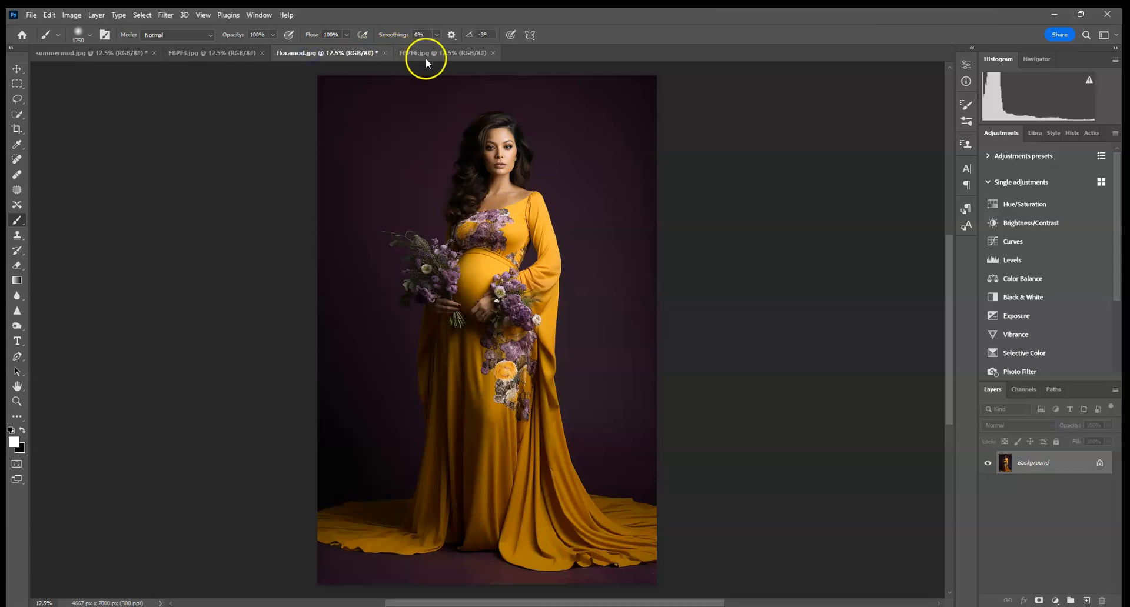
# Step: In summermod.jpg, select the woman with the Quick Selection tool, subtracting the excess area in the gap between her bent arm and waist
pyautogui.click(93, 52)
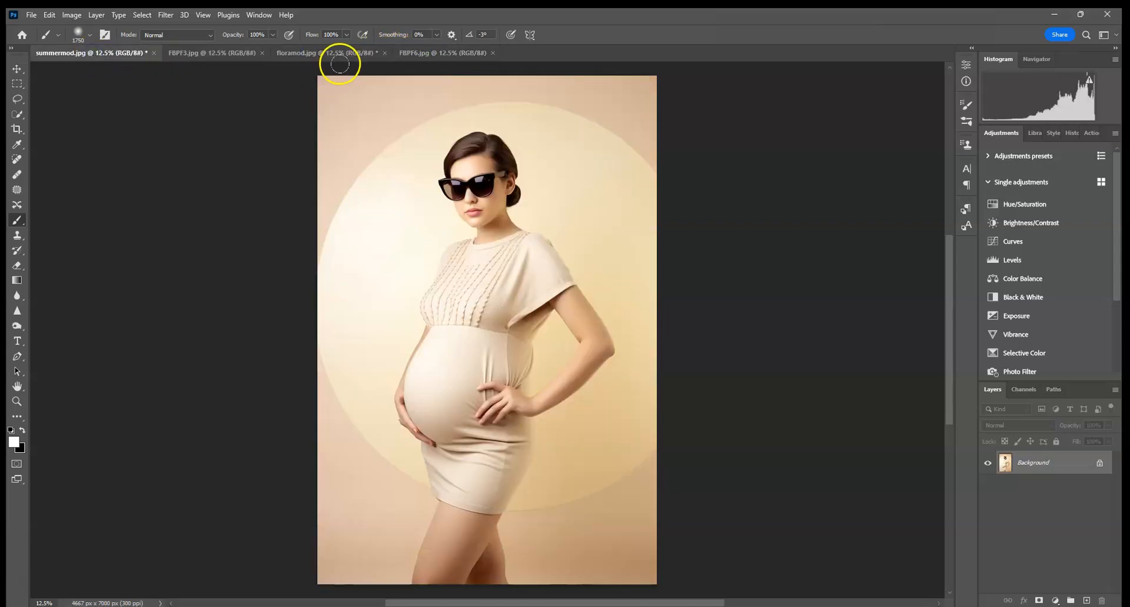
pyautogui.click(360, 54)
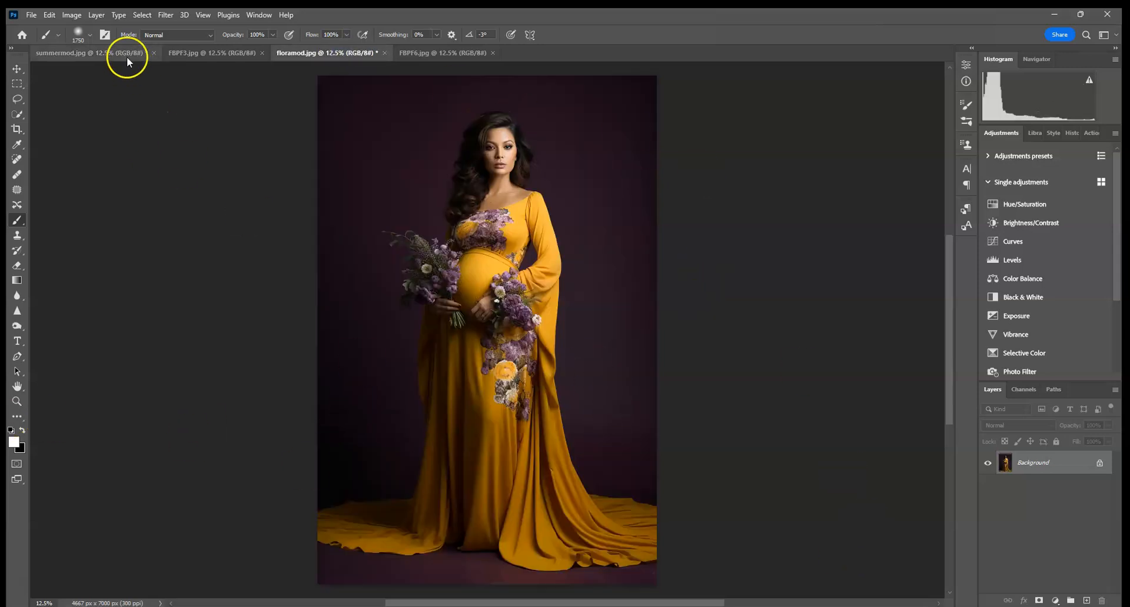
pyautogui.click(107, 57)
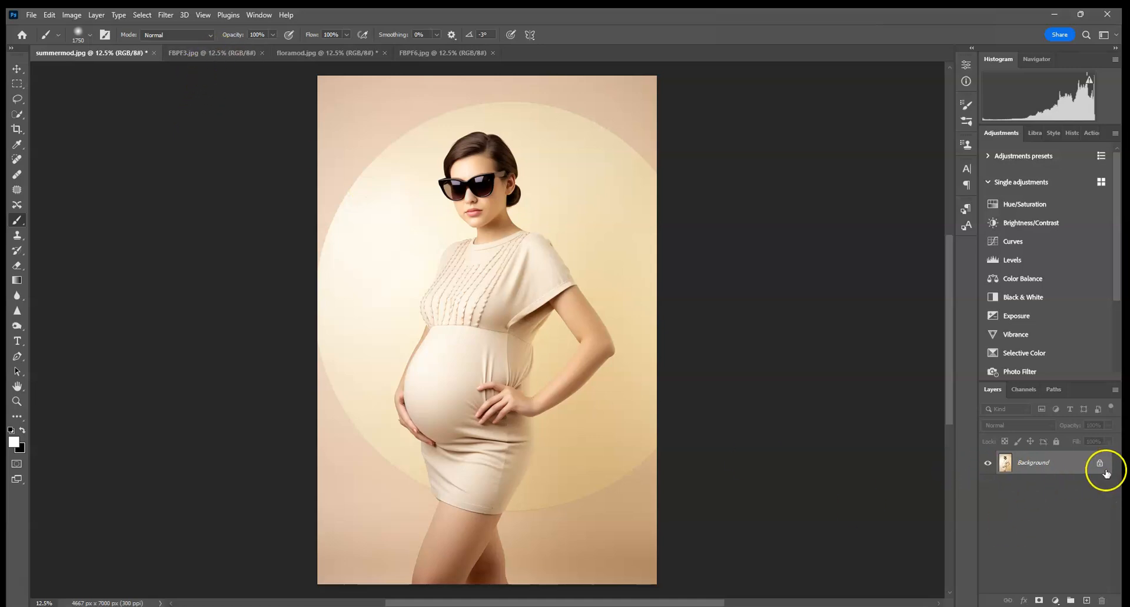
pyautogui.click(17, 114)
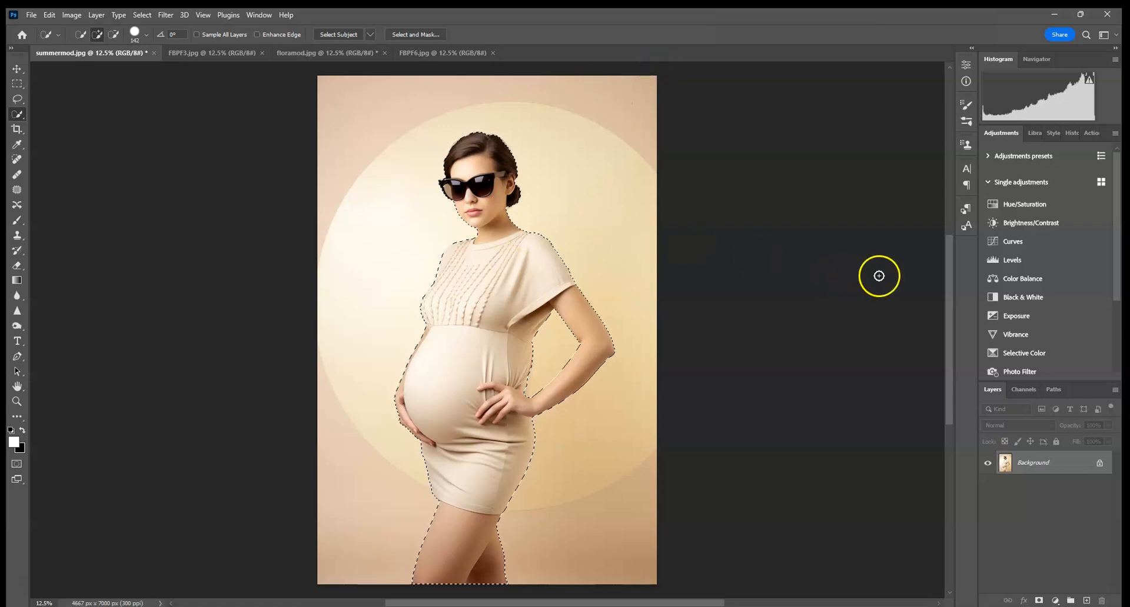
pyautogui.hotkey('ctrl', '+')
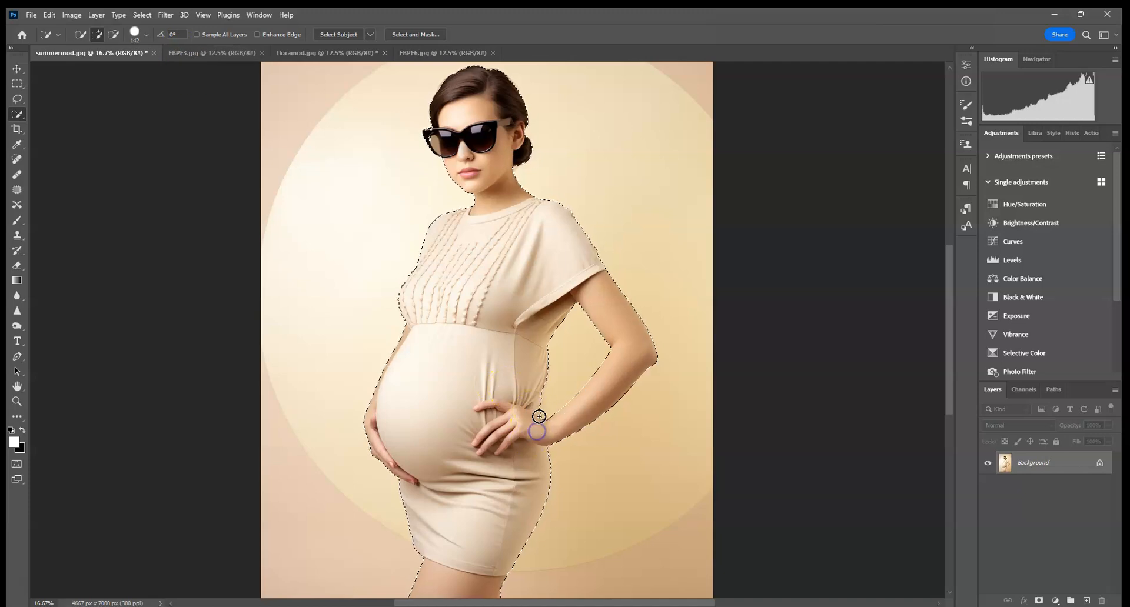
pyautogui.moveTo(538, 397); pyautogui.dragTo(535, 427)
pyautogui.click(115, 36)
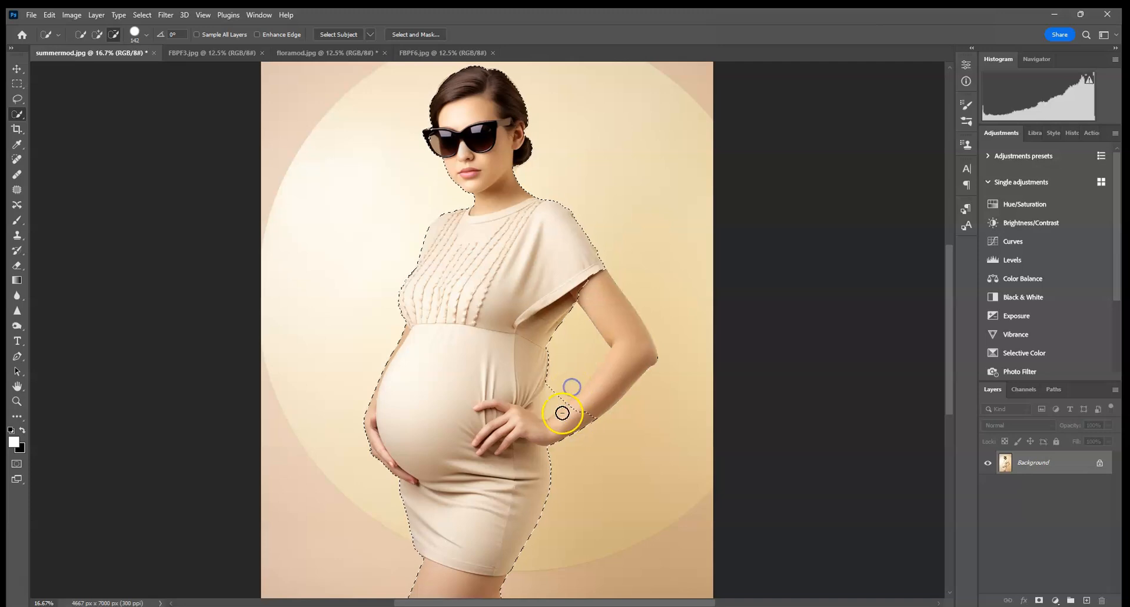
pyautogui.click(98, 35)
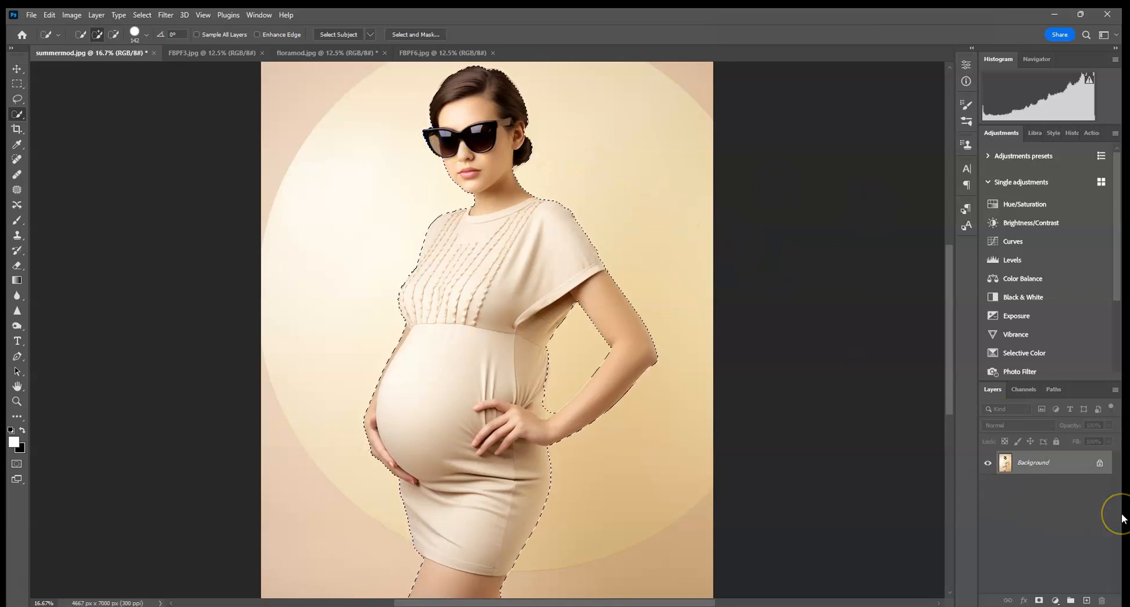
# Step: Duplicate the Background layer, add a layer mask to the copy from the selection, and invert that mask
pyautogui.hotkey('ctrl', '-')
pyautogui.moveTo(1066, 466); pyautogui.dragTo(1086, 599)
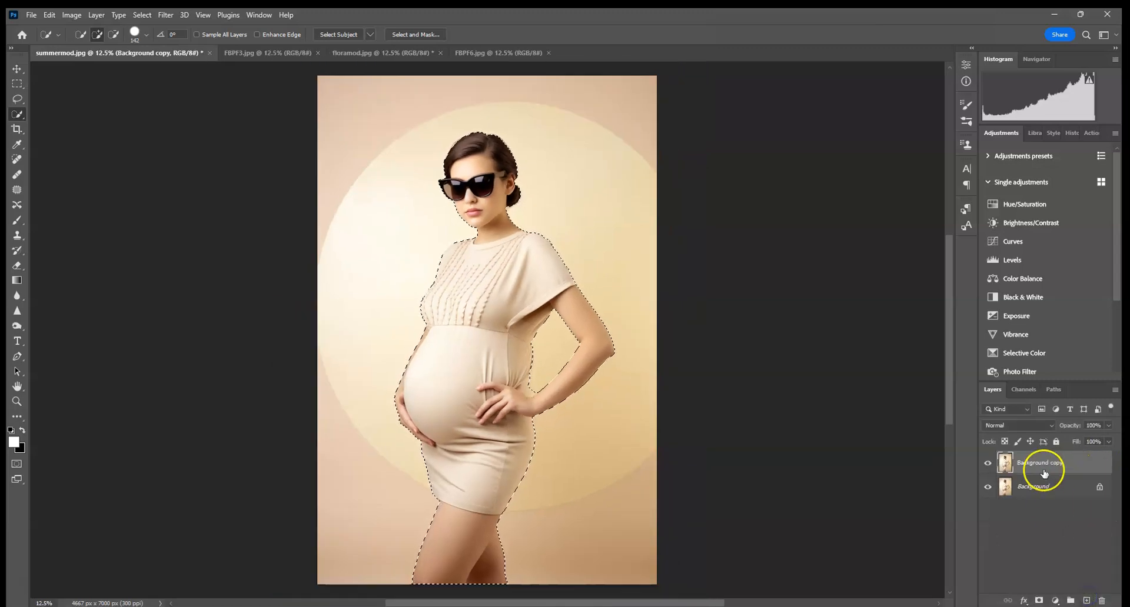
pyautogui.click(1039, 600)
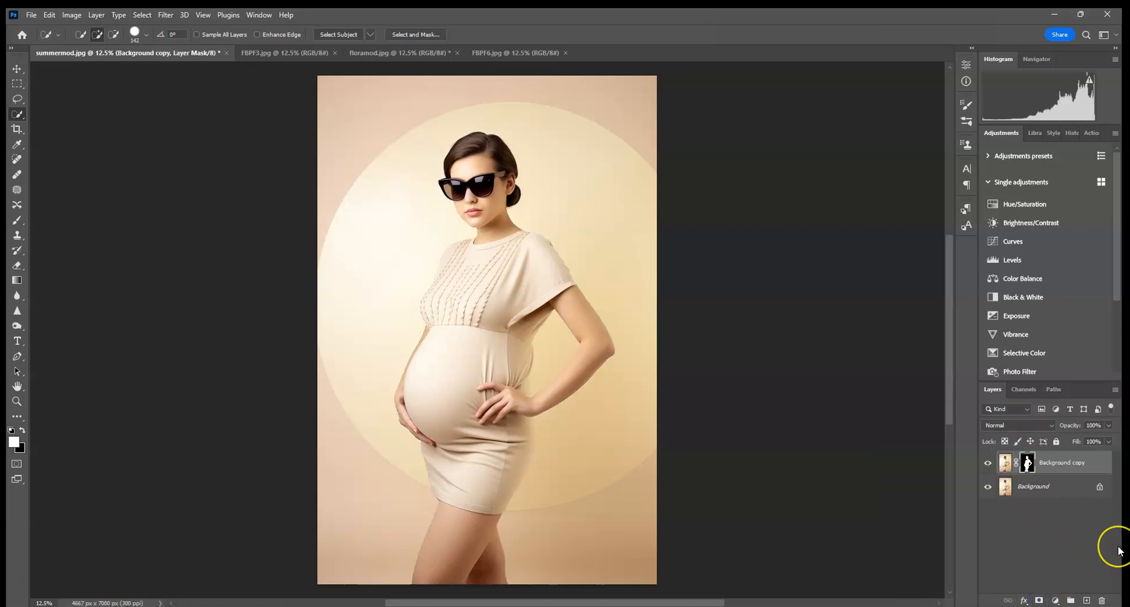
pyautogui.hotkey('ctrl', 'i')
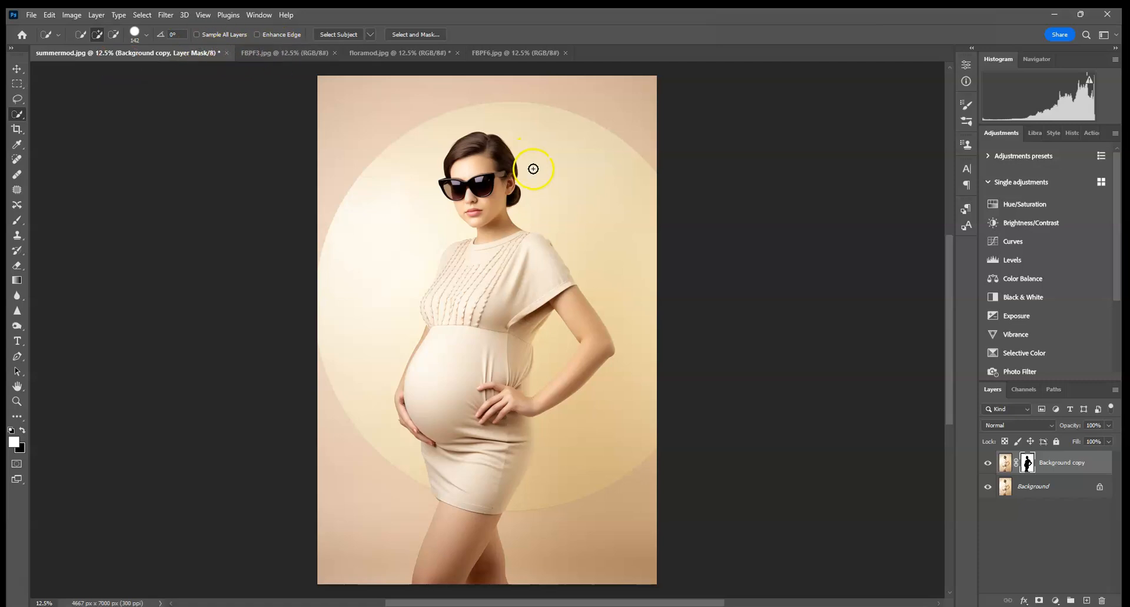
pyautogui.click(31, 15)
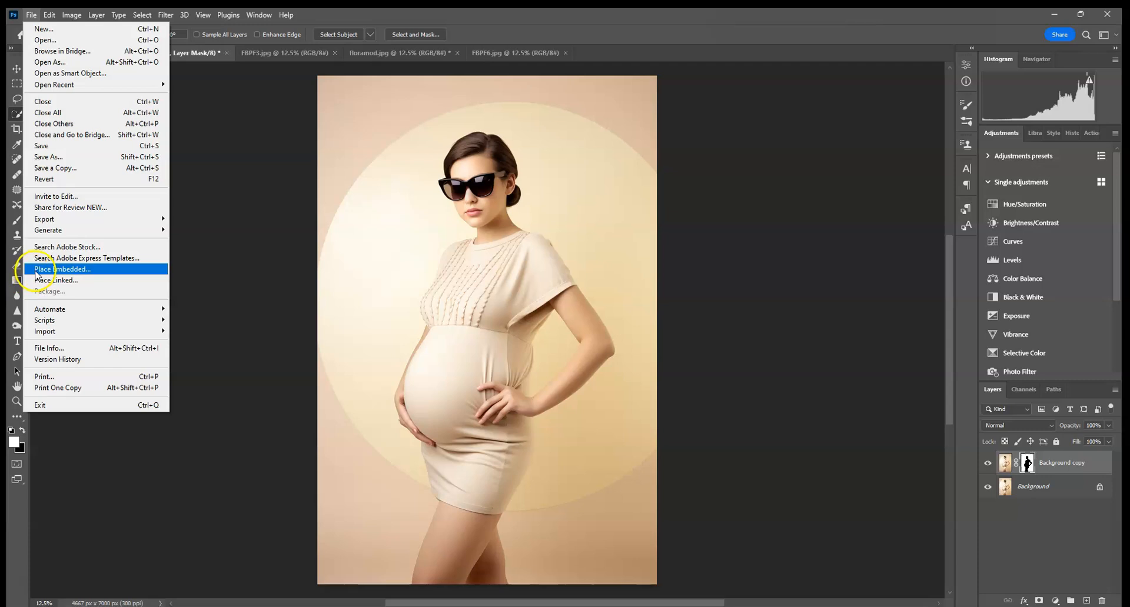
pyautogui.click(260, 140)
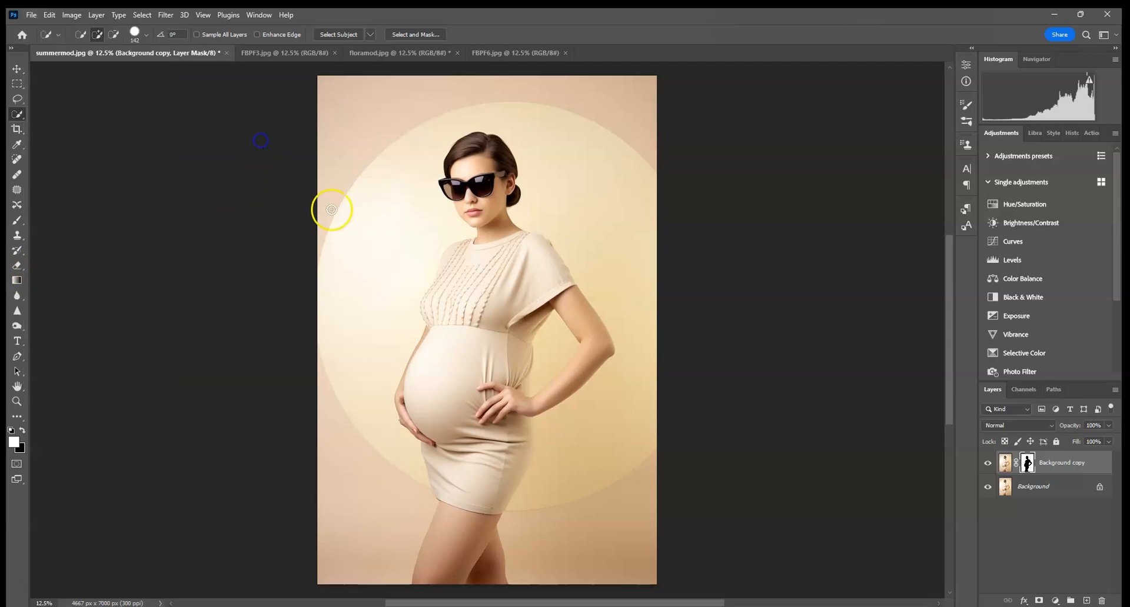
pyautogui.click(269, 52)
pyautogui.click(209, 54)
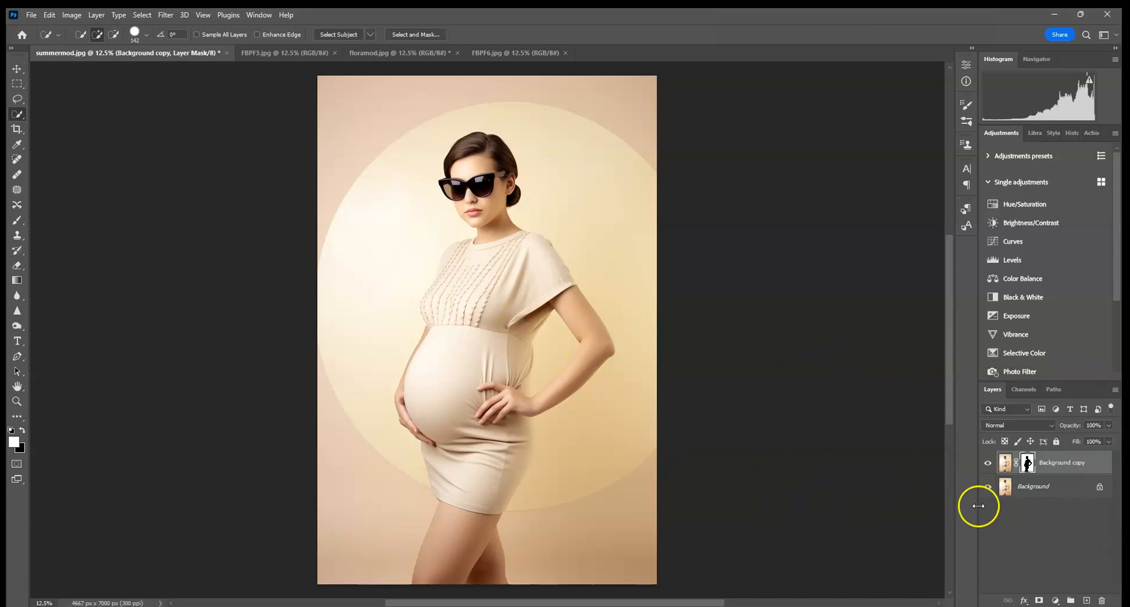
# Step: Copy the entire palm-leaf image from FBPF3.jpg and paste it into summermod.jpg as a new layer
pyautogui.click(276, 58)
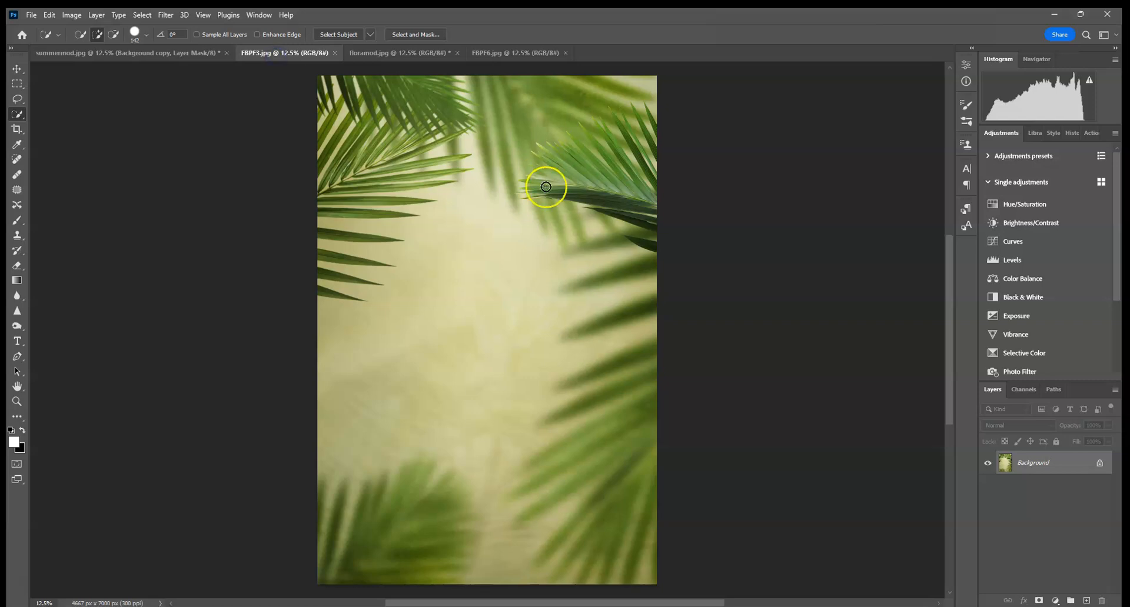
pyautogui.click(142, 15)
pyautogui.click(149, 30)
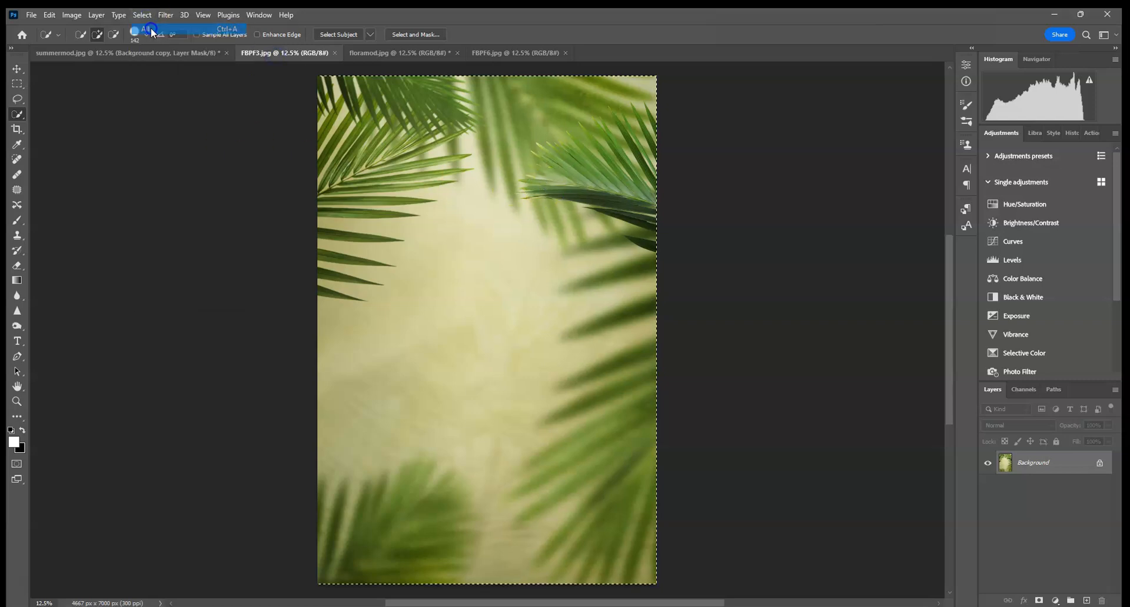
pyautogui.click(49, 15)
pyautogui.click(86, 96)
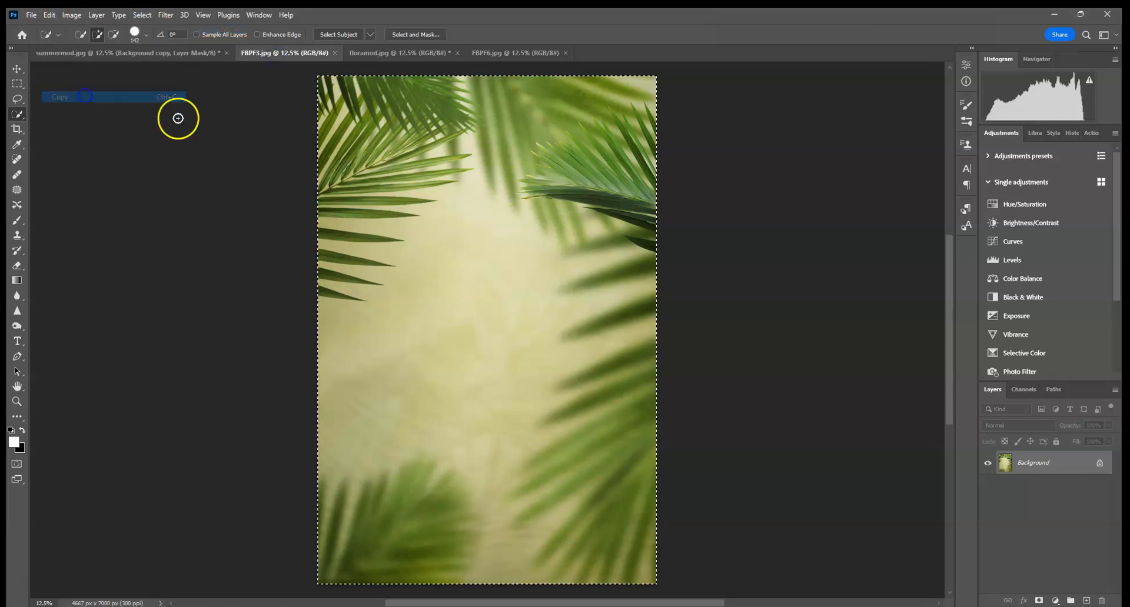
pyautogui.click(130, 53)
pyautogui.click(50, 15)
pyautogui.click(67, 119)
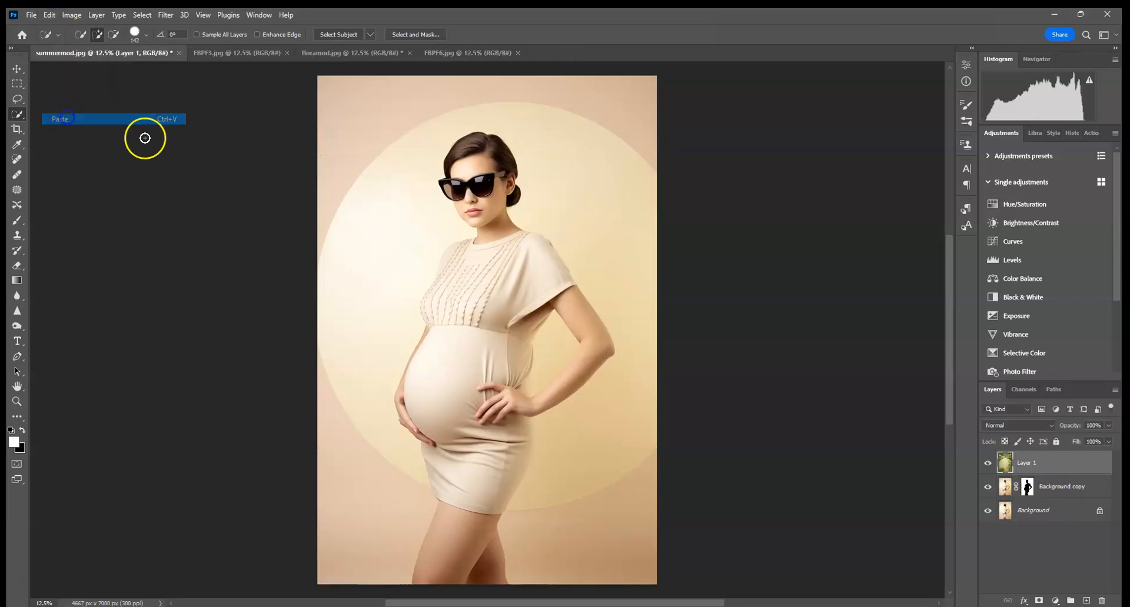
# Step: Create a clipping mask so the pasted palm-leaf layer is clipped to the masked Background copy layer
pyautogui.click(17, 68)
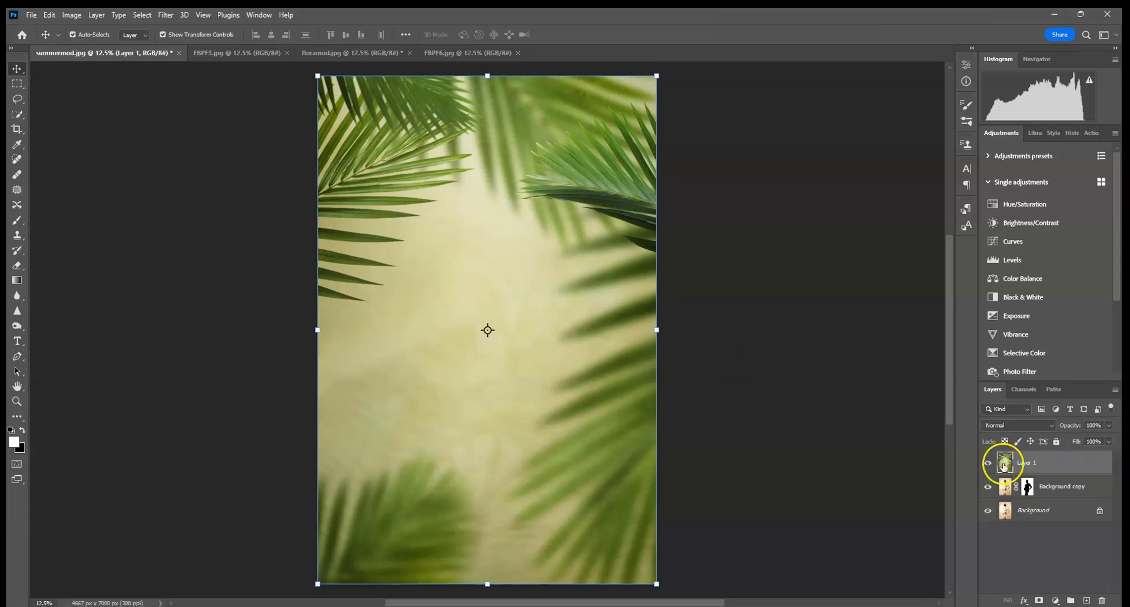
pyautogui.rightClick(1052, 466)
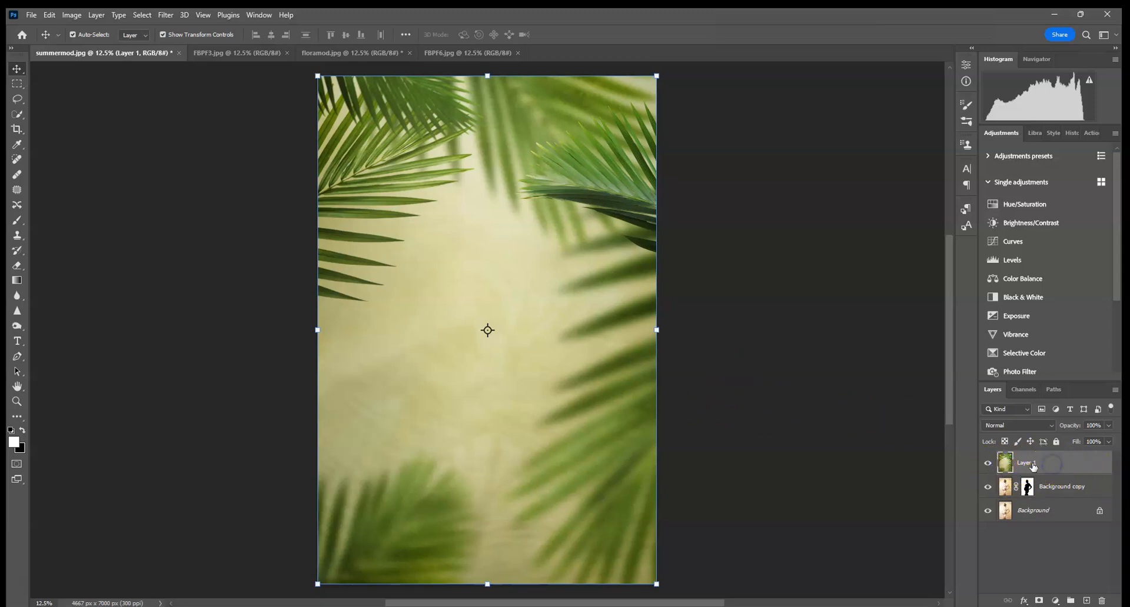
pyautogui.rightClick(1068, 465)
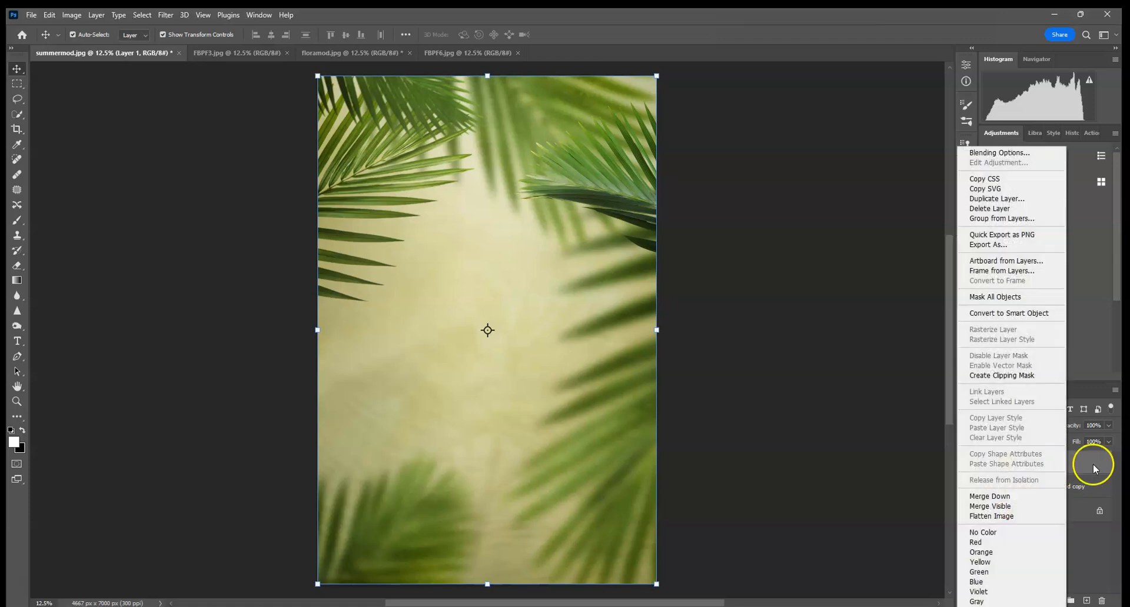
pyautogui.click(999, 377)
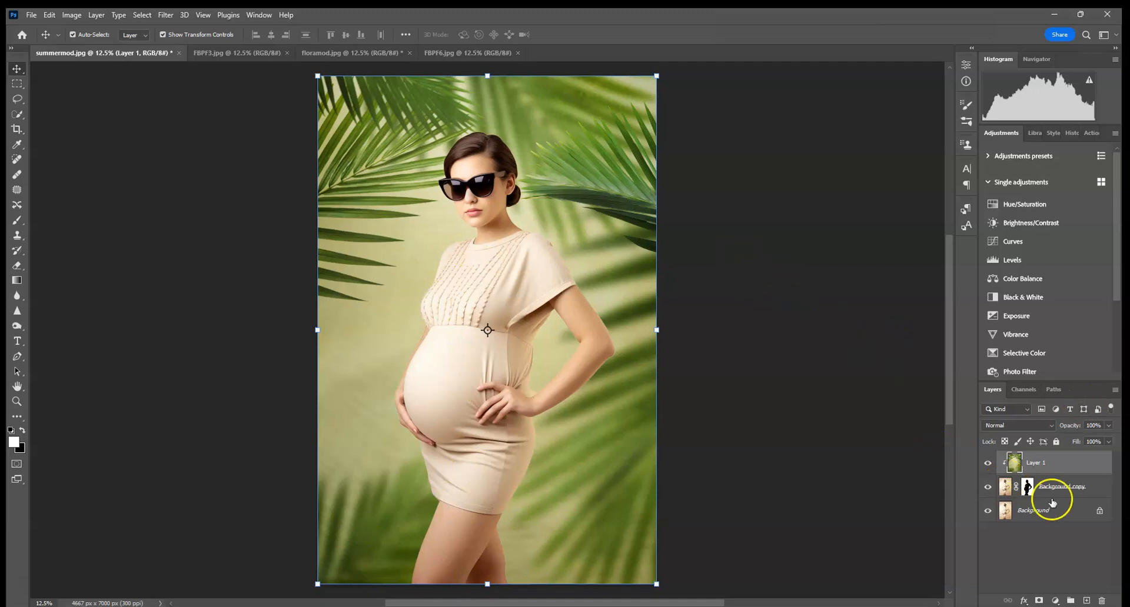
# Step: Paint black on the Background copy's layer mask with a 34 px soft brush to remove the thin line across the armpit and sleeve
pyautogui.click(1027, 486)
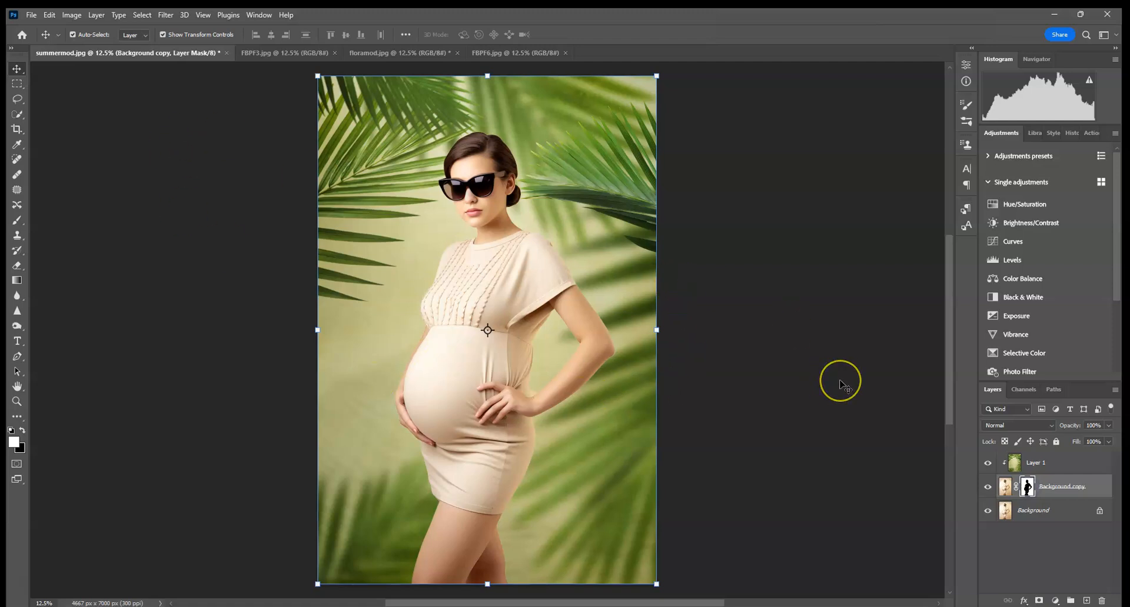
pyautogui.hotkey('ctrl', '+')
pyautogui.hotkey('ctrl', '+')
pyautogui.hotkey('ctrl', '+')
pyautogui.hotkey('ctrl', '+')
pyautogui.hotkey('ctrl', '+')
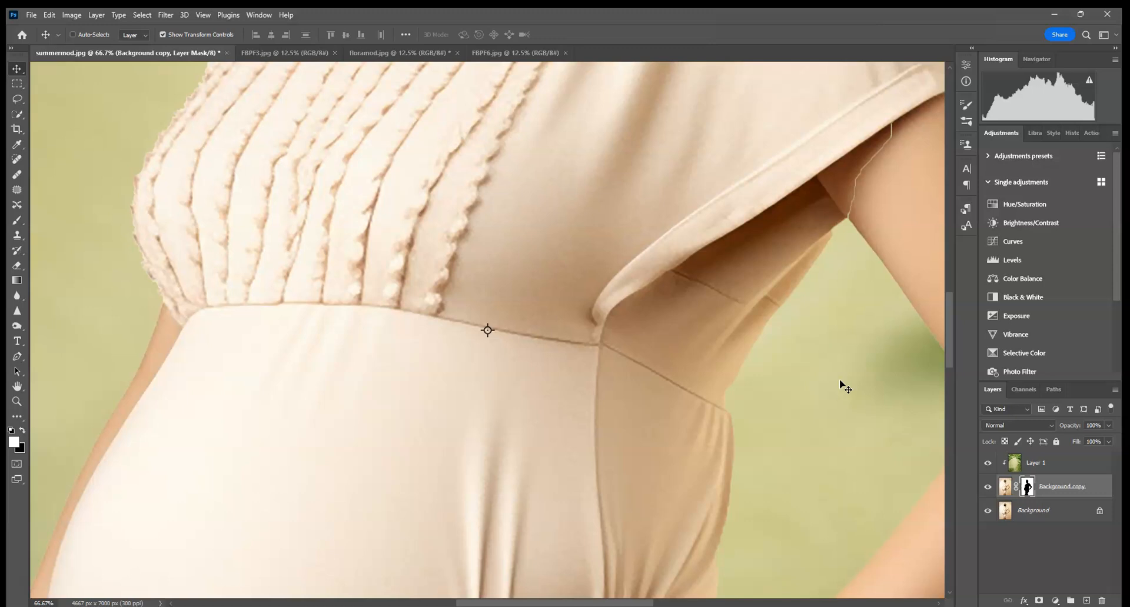
pyautogui.moveTo(772, 212); pyautogui.dragTo(496, 335)
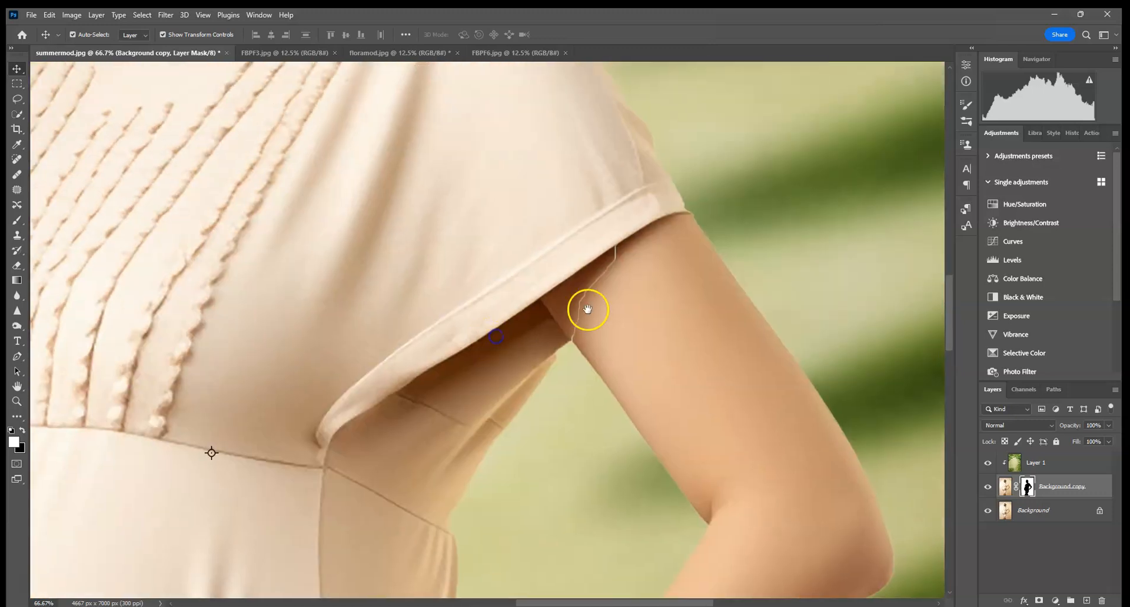
pyautogui.moveTo(575, 93); pyautogui.dragTo(607, 151)
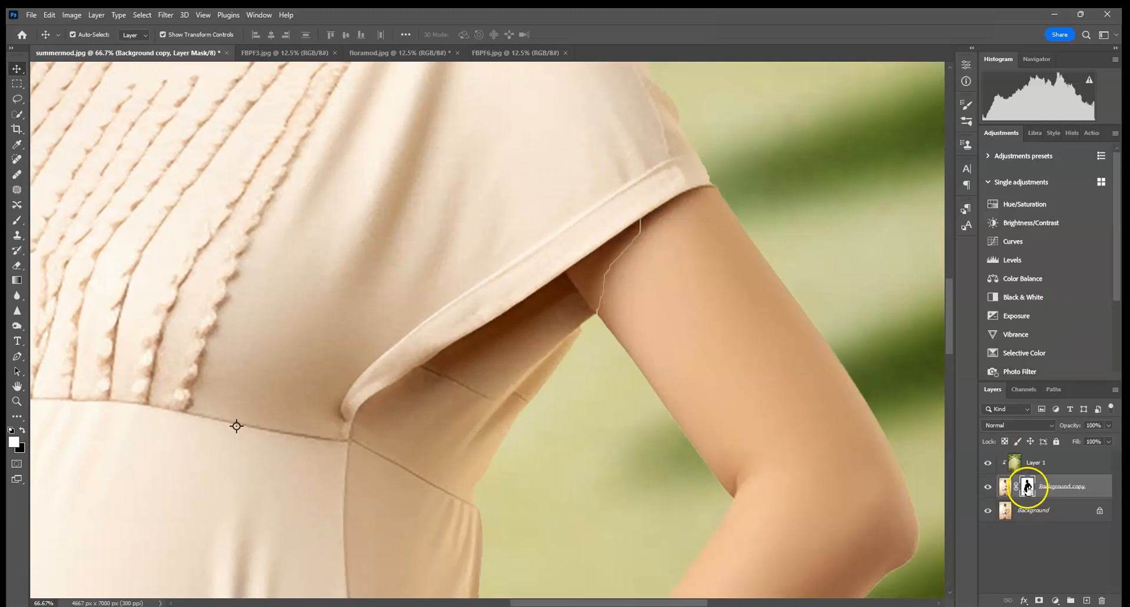
pyautogui.click(17, 220)
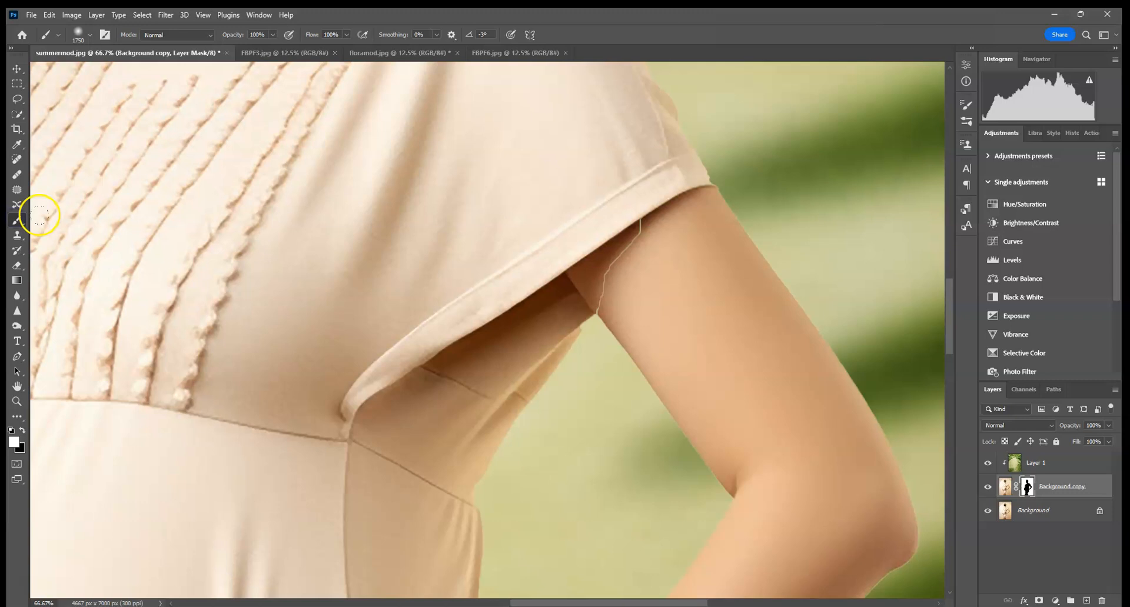
pyautogui.click(90, 34)
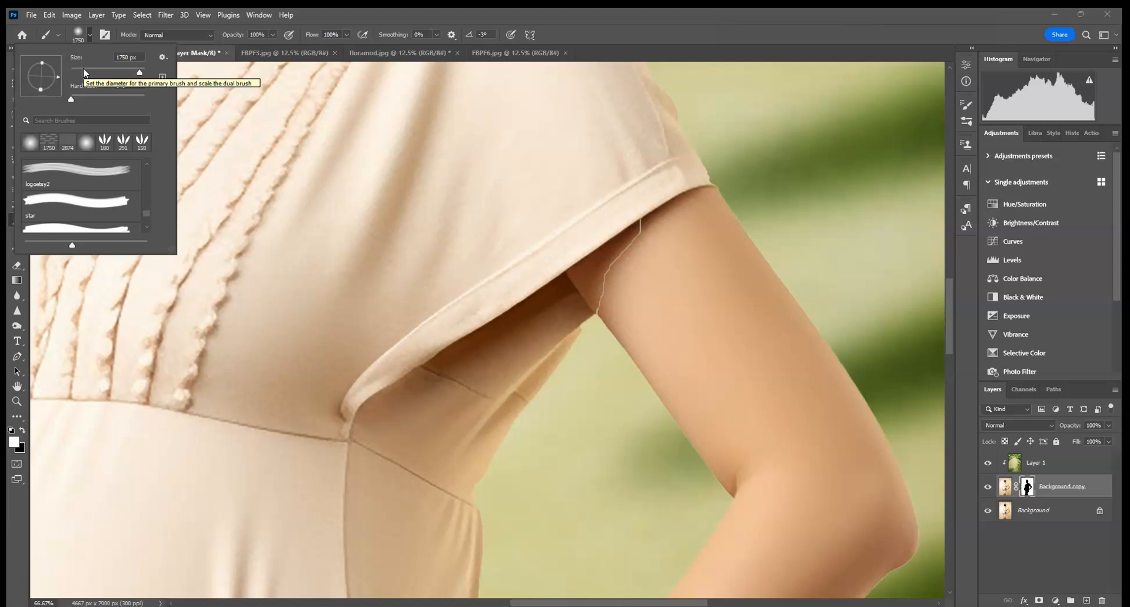
pyautogui.click(84, 70)
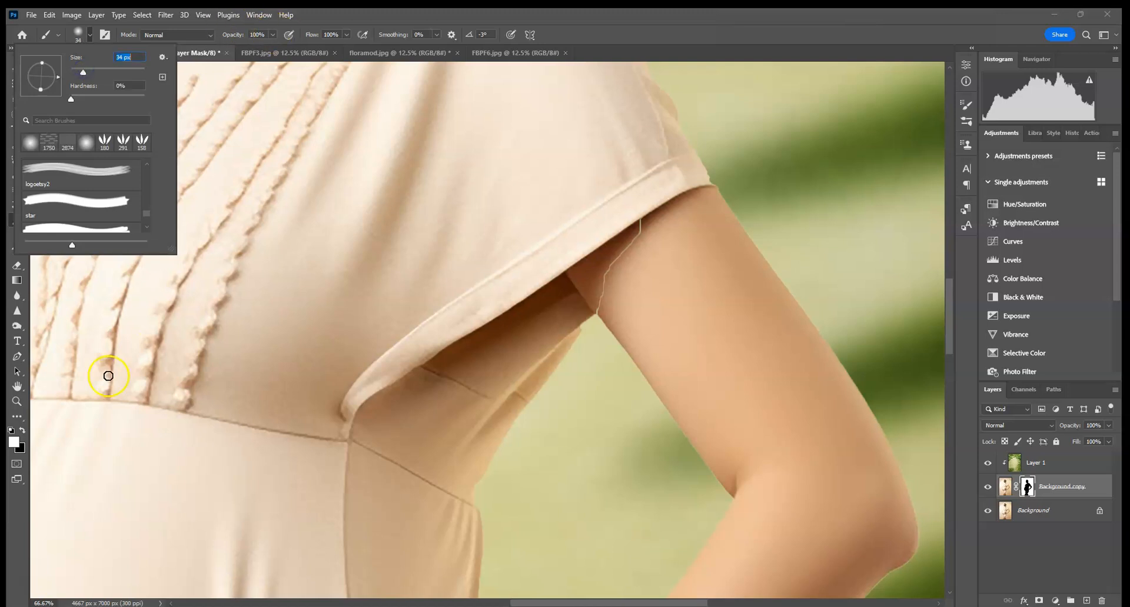
pyautogui.click(22, 430)
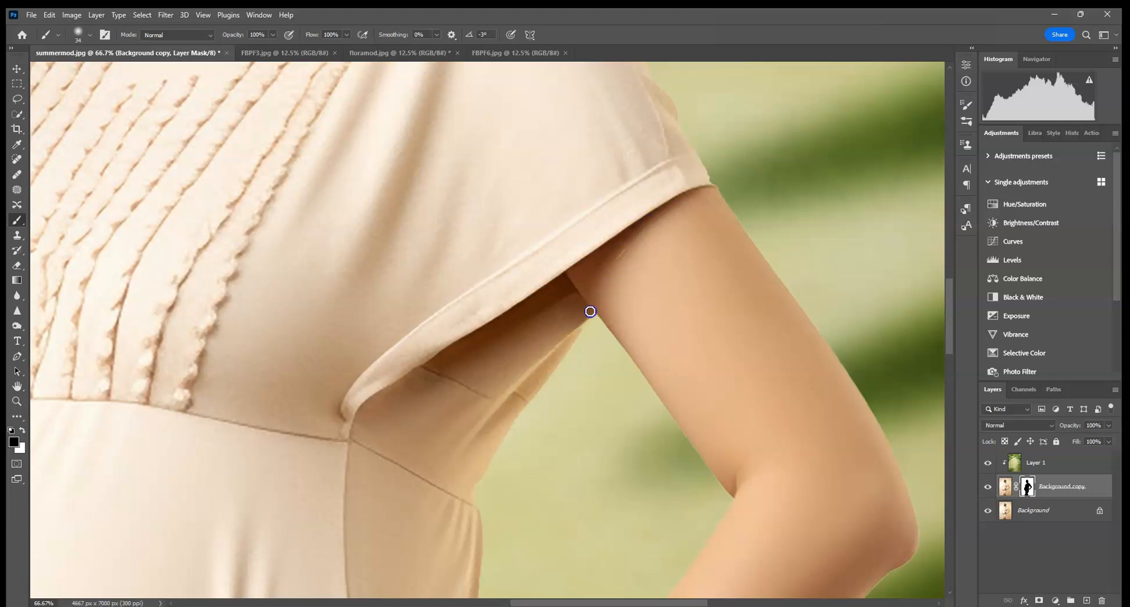
pyautogui.moveTo(677, 183); pyautogui.dragTo(691, 181)
# Step: Paint white on the mask between the waist and wrist to replace the leftover original background with the palm backdrop
pyautogui.scroll(-10, 612, 366)
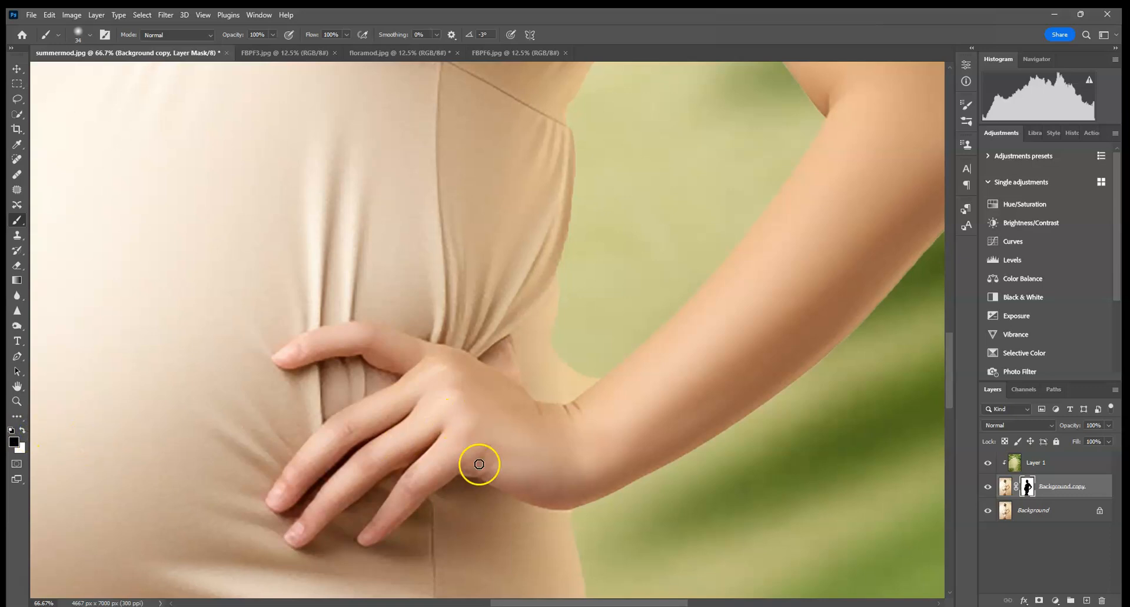
pyautogui.press('x')
pyautogui.moveTo(548, 366); pyautogui.dragTo(545, 327)
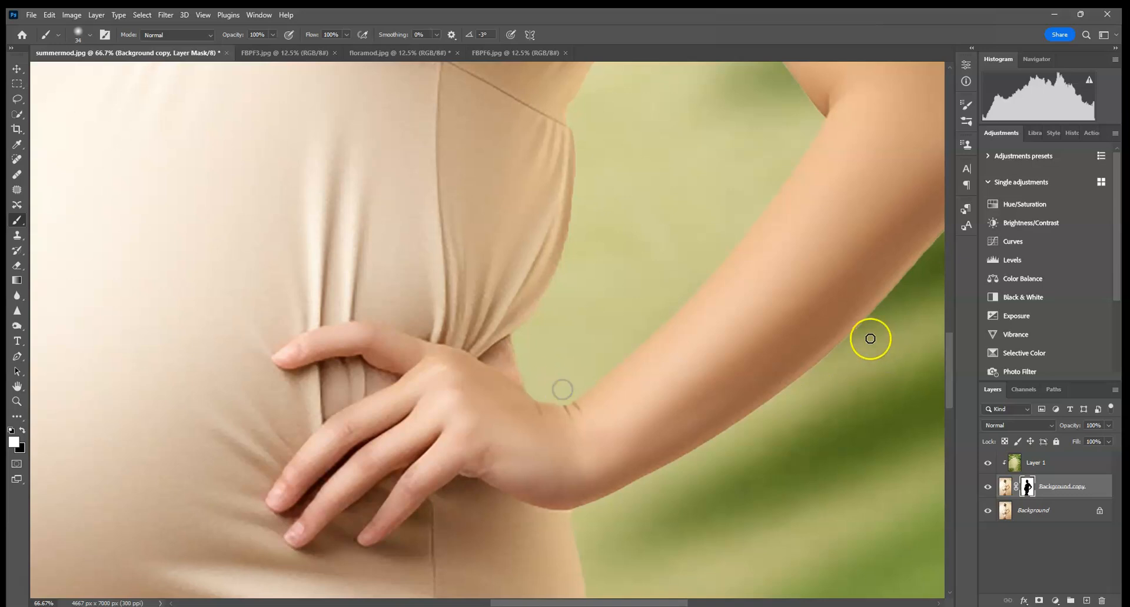
# Step: Paint white on the Background copy's mask with an 18 px soft brush along the elbow and the underside of the forearm
pyautogui.moveTo(862, 273); pyautogui.dragTo(706, 381)
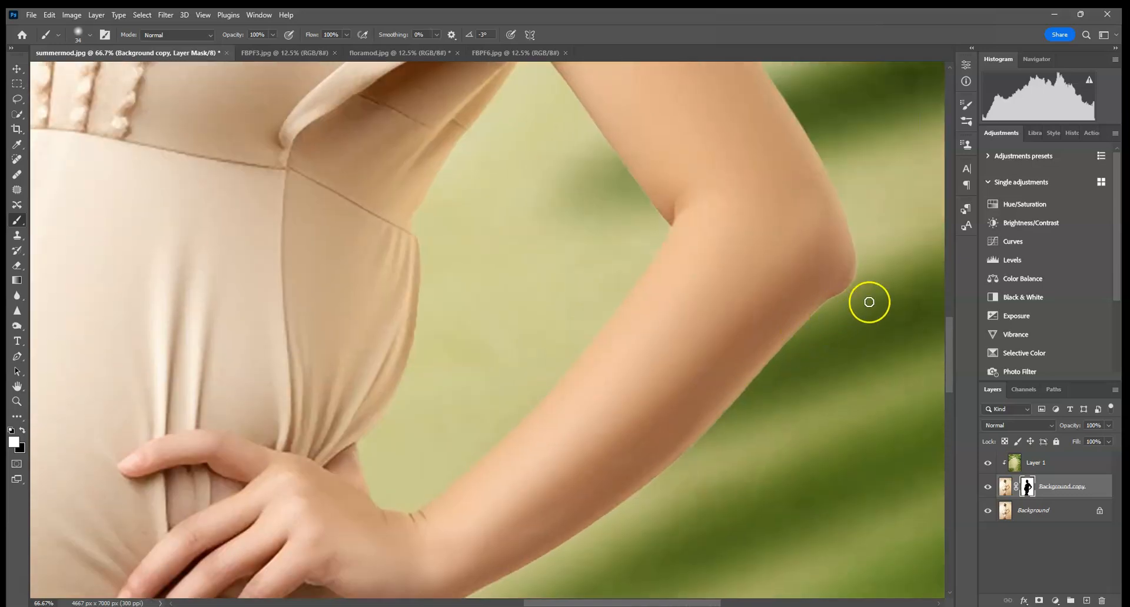
pyautogui.hotkey('ctrl', '+')
pyautogui.moveTo(869, 302); pyautogui.dragTo(552, 275)
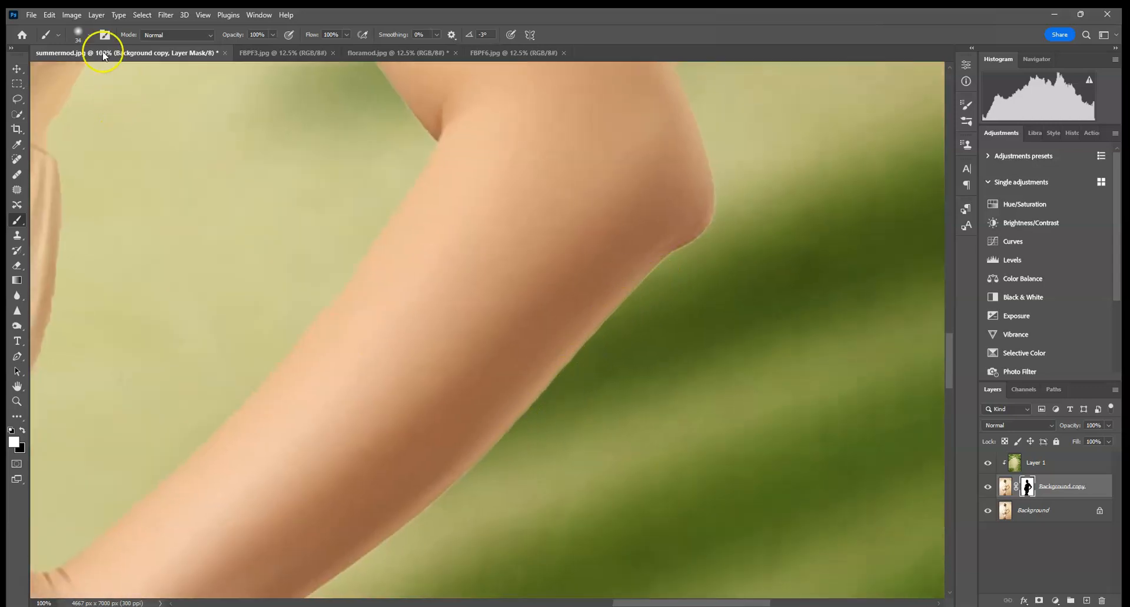
pyautogui.click(83, 34)
pyautogui.click(76, 71)
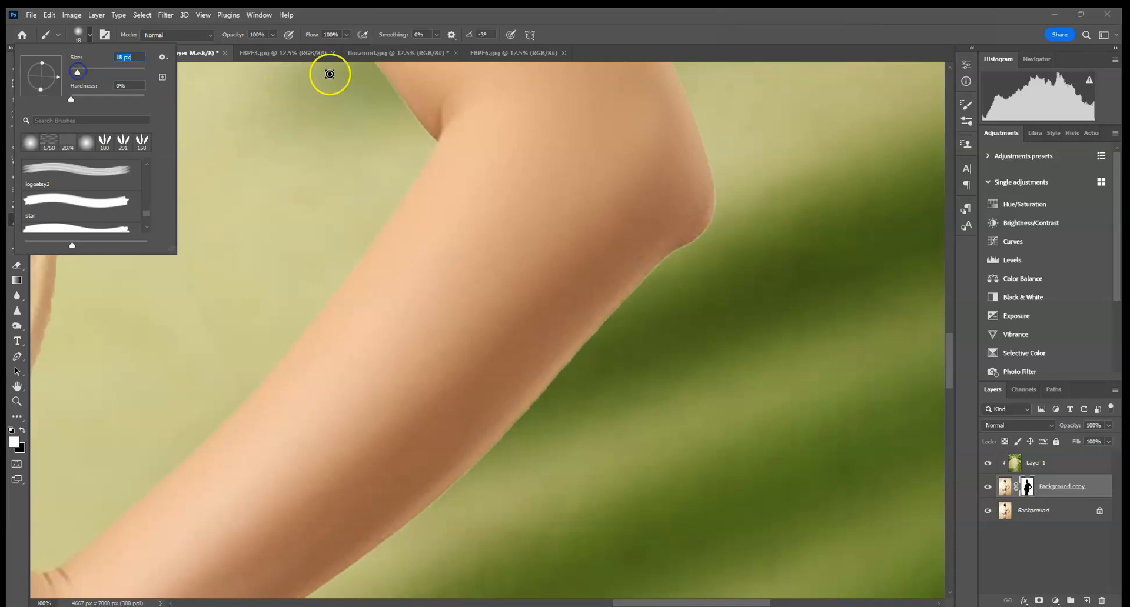
pyautogui.click(668, 263)
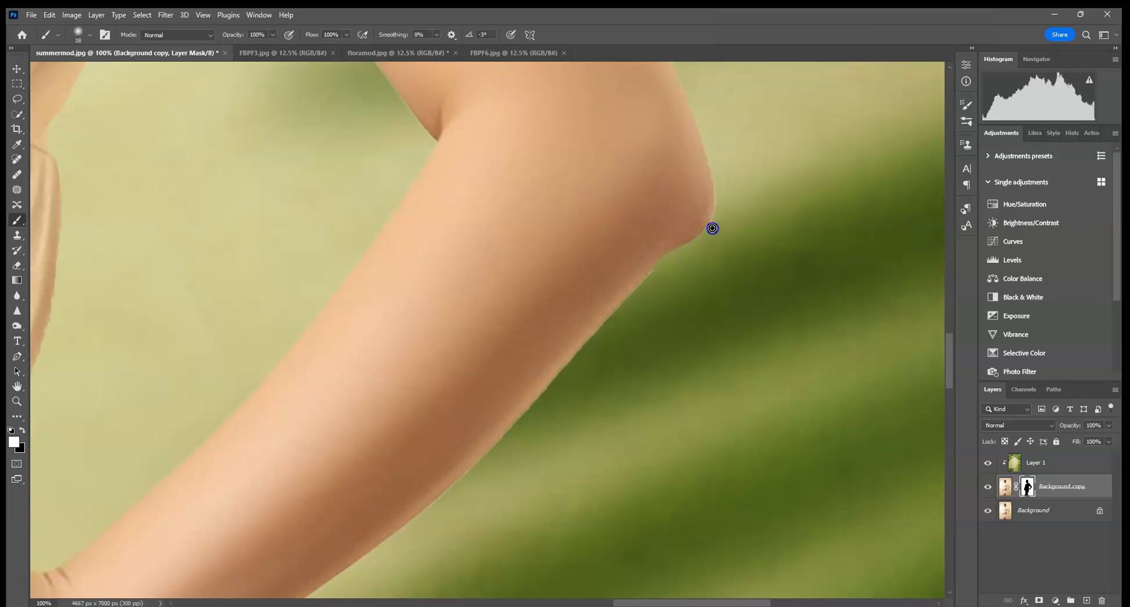
pyautogui.moveTo(715, 231); pyautogui.dragTo(662, 265)
pyautogui.moveTo(637, 282); pyautogui.dragTo(767, 489)
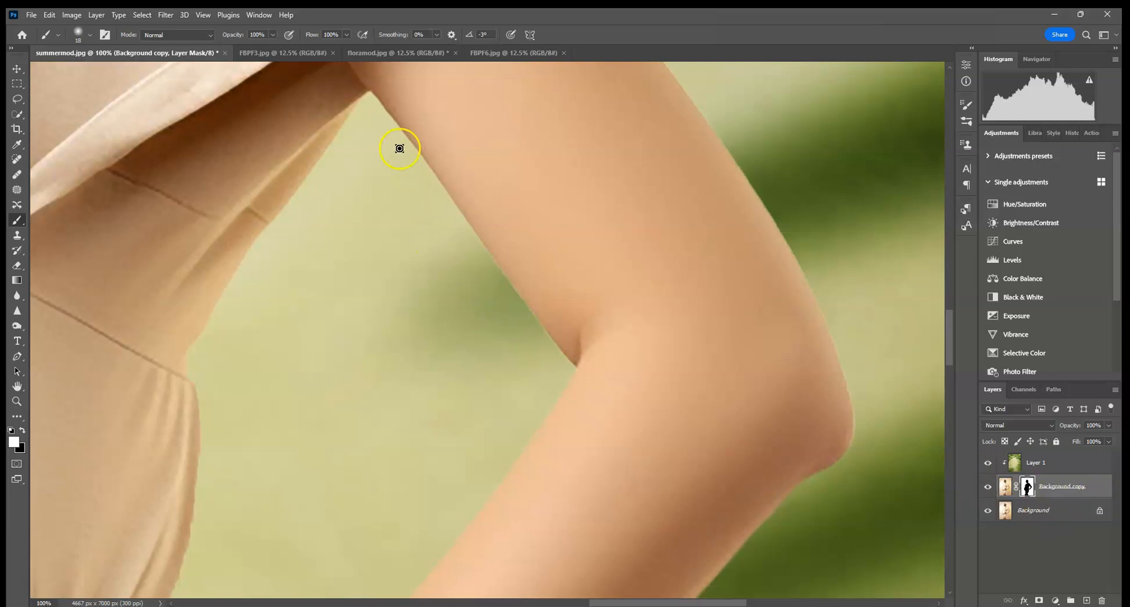
pyautogui.scroll(-15, 244, 277)
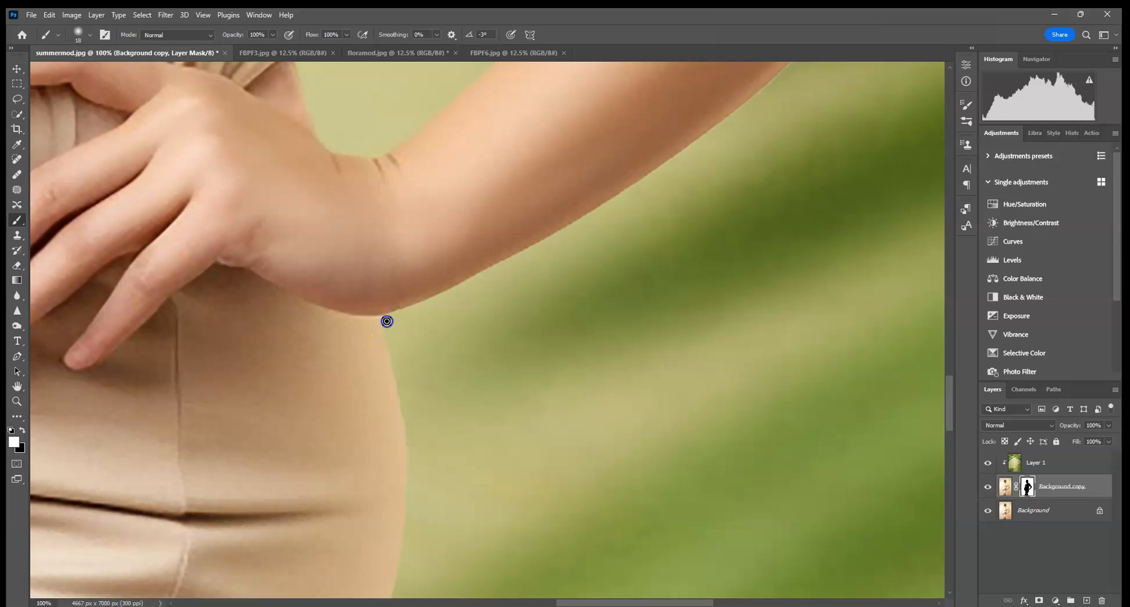
pyautogui.moveTo(418, 416); pyautogui.dragTo(807, 250)
# Step: Examine the mask edges along the hip, the hand under the belly and the outline up to the sunglasses
pyautogui.scroll(-5, 494, 235)
pyautogui.moveTo(460, 323); pyautogui.dragTo(469, 495)
pyautogui.moveTo(474, 247)
pyautogui.mouseDown()
pyautogui.moveTo(507, 494)
pyautogui.moveTo(477, 395)
pyautogui.moveTo(502, 507)
pyautogui.mouseUp()
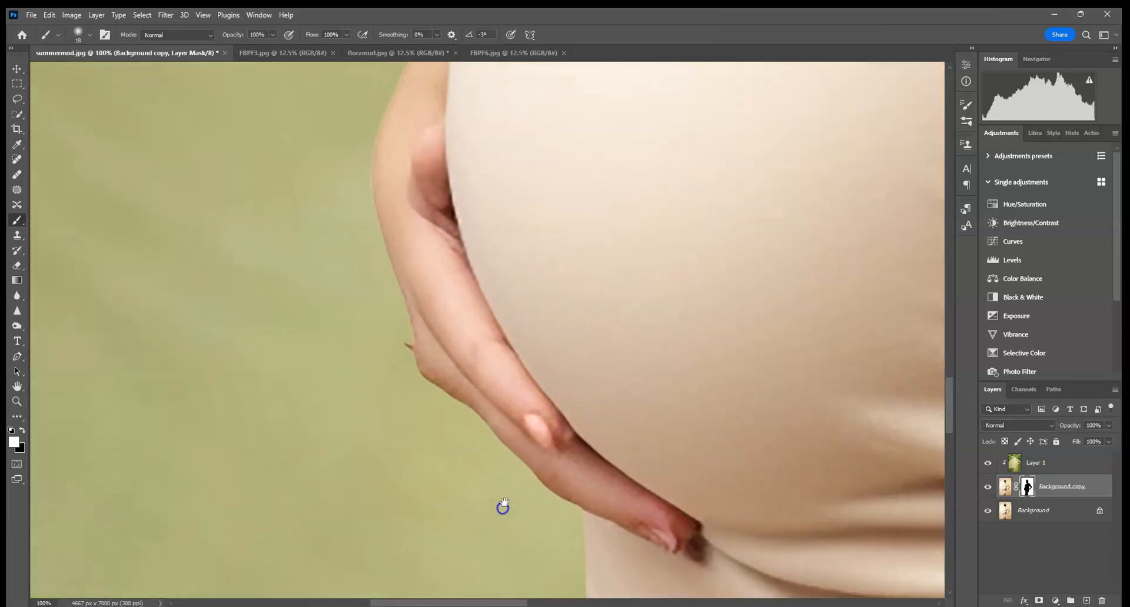
pyautogui.moveTo(480, 297); pyautogui.dragTo(498, 361)
pyautogui.moveTo(506, 231); pyautogui.dragTo(472, 437)
pyautogui.moveTo(564, 227); pyautogui.dragTo(498, 409)
pyautogui.moveTo(534, 275); pyautogui.dragTo(482, 426)
pyautogui.moveTo(471, 290)
pyautogui.mouseDown()
pyautogui.moveTo(465, 423)
pyautogui.moveTo(383, 434)
pyautogui.moveTo(374, 335)
pyautogui.moveTo(466, 157)
pyautogui.moveTo(678, 163)
pyautogui.moveTo(738, 181)
pyautogui.mouseUp()
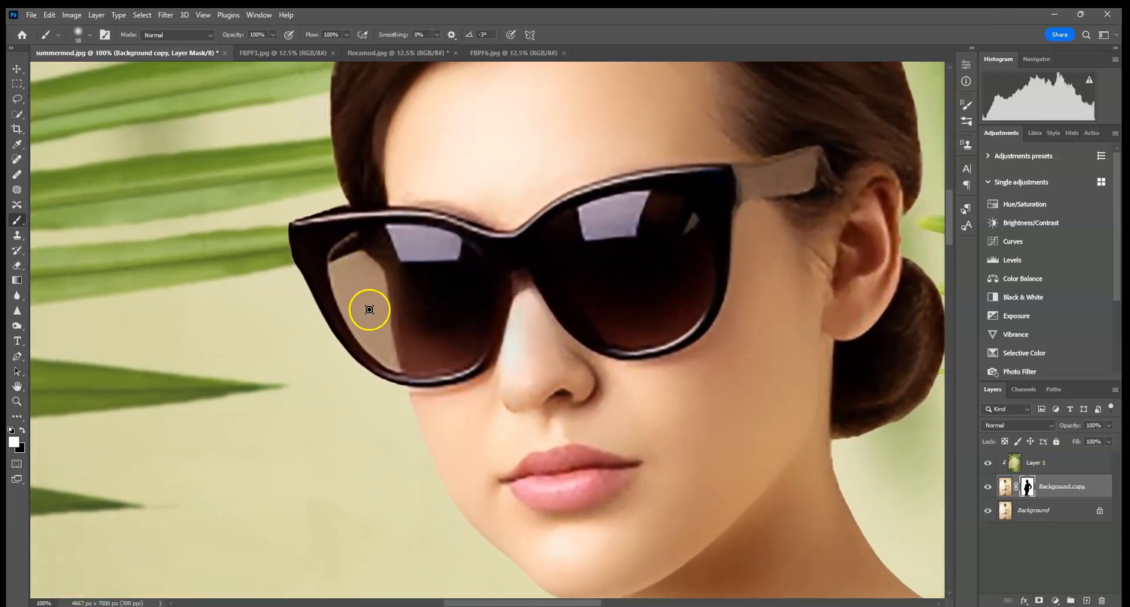
# Step: Enlarge the brush, set its opacity to 16%, and paint white on the mask inside the pale area of the sunglasses lens
pyautogui.click(87, 35)
pyautogui.moveTo(78, 71); pyautogui.dragTo(89, 72)
pyautogui.click(273, 34)
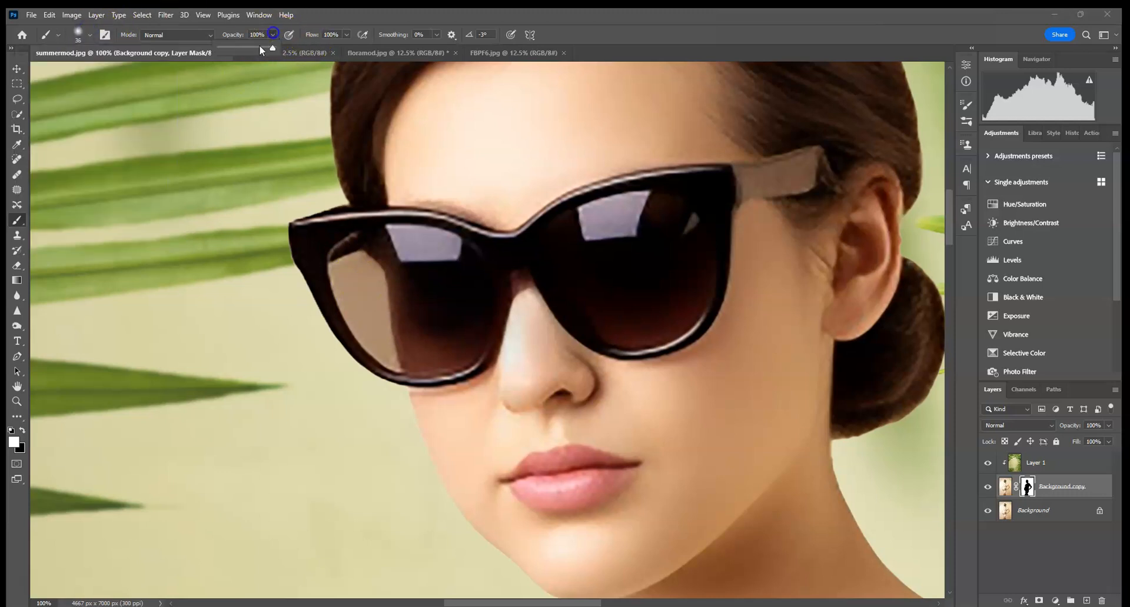
pyautogui.click(228, 47)
pyautogui.click(346, 281)
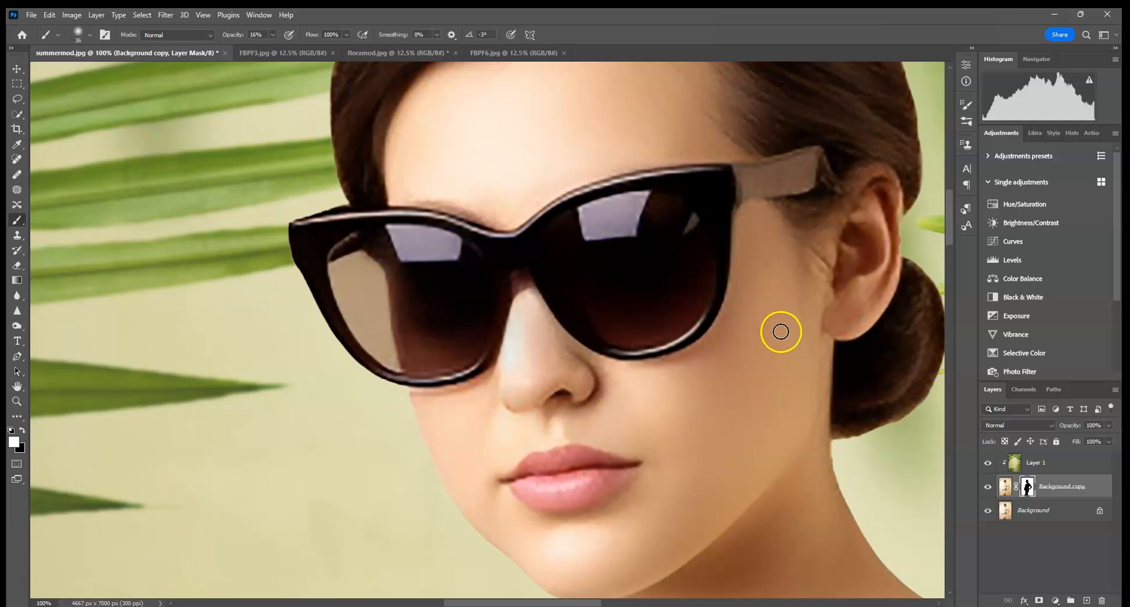
pyautogui.hotkey('ctrl', '0')
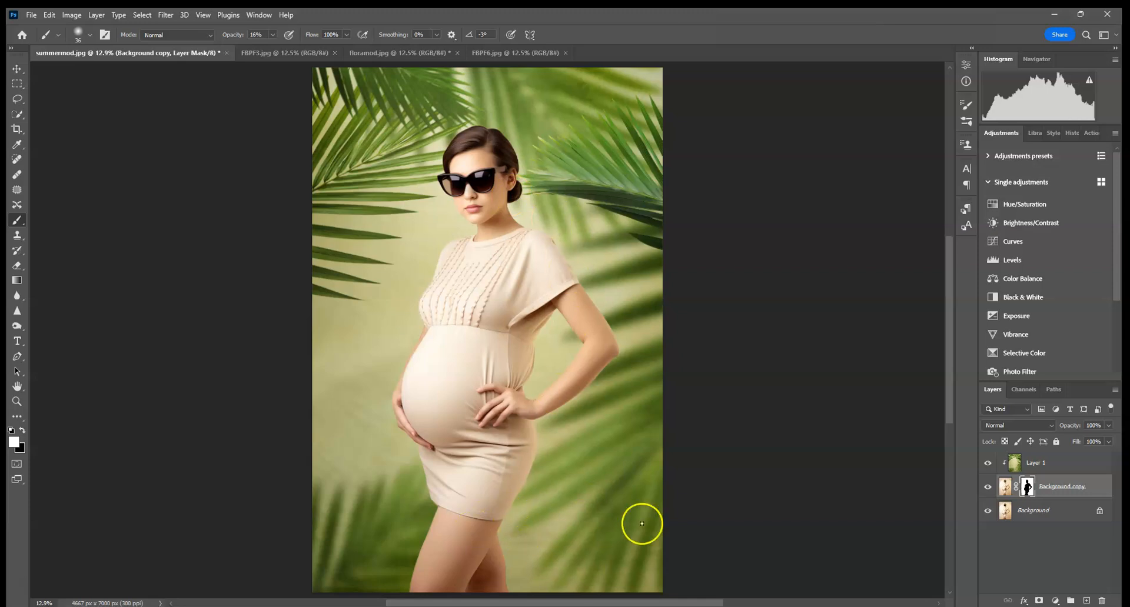
# Step: Apply a Gaussian Blur with a low radius to the palm-leaf Layer 1
pyautogui.hotkey('ctrl', '+')
pyautogui.hotkey('ctrl', '+')
pyautogui.hotkey('ctrl', '+')
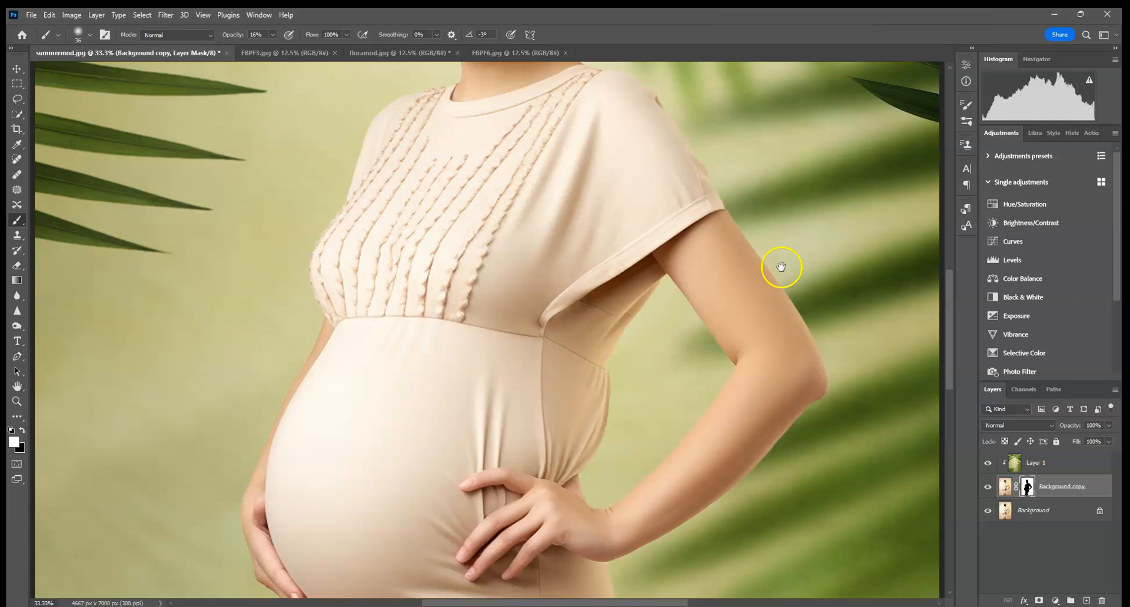
pyautogui.moveTo(781, 266); pyautogui.dragTo(671, 406)
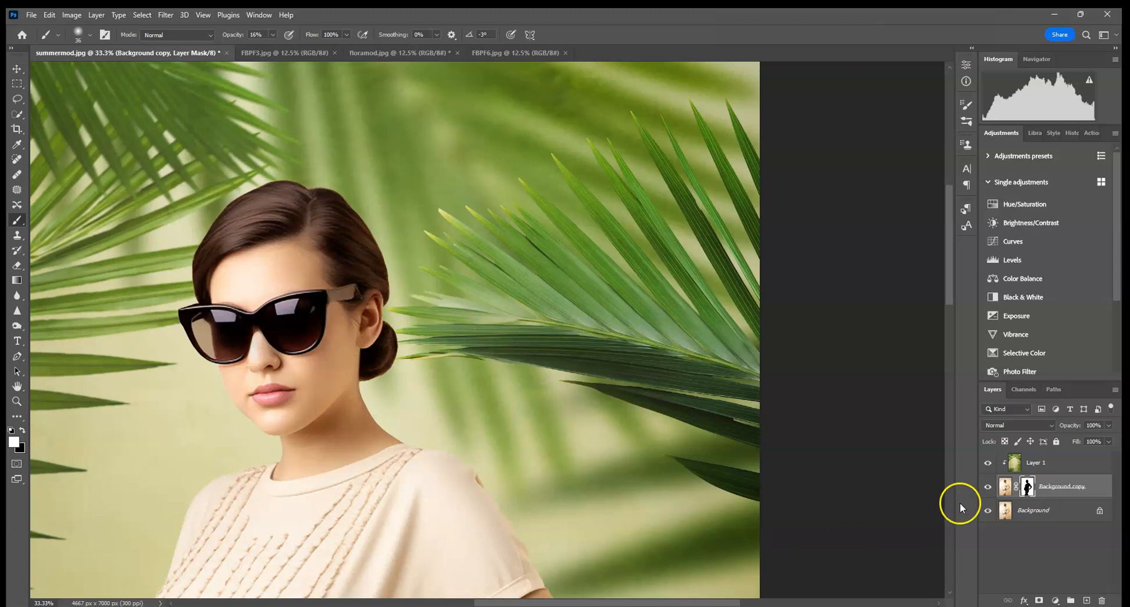
pyautogui.click(1035, 466)
pyautogui.click(164, 15)
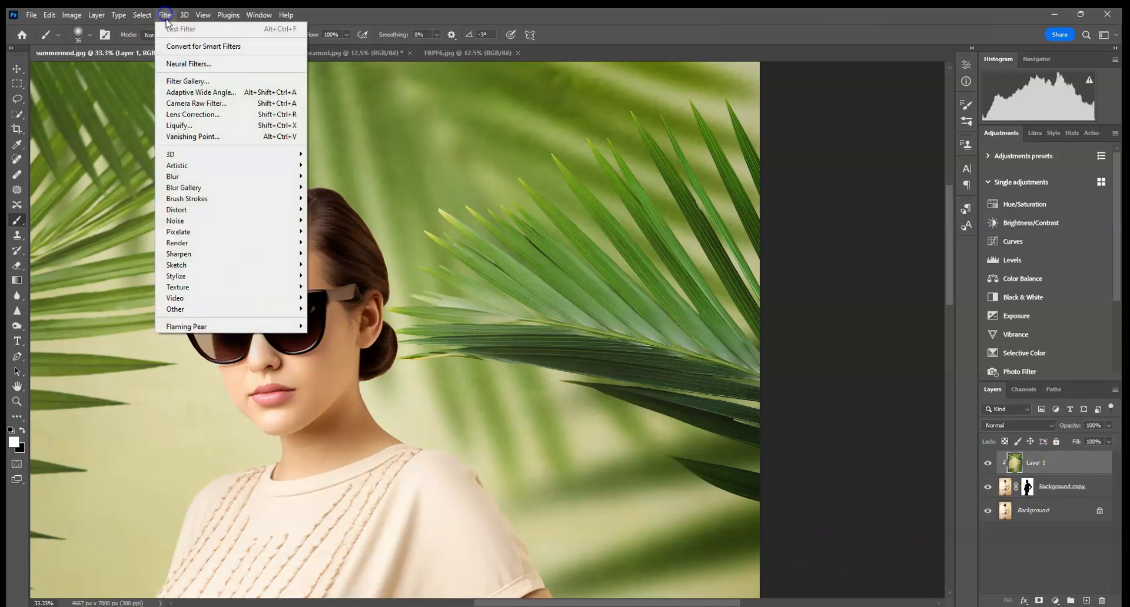
pyautogui.moveTo(176, 176)
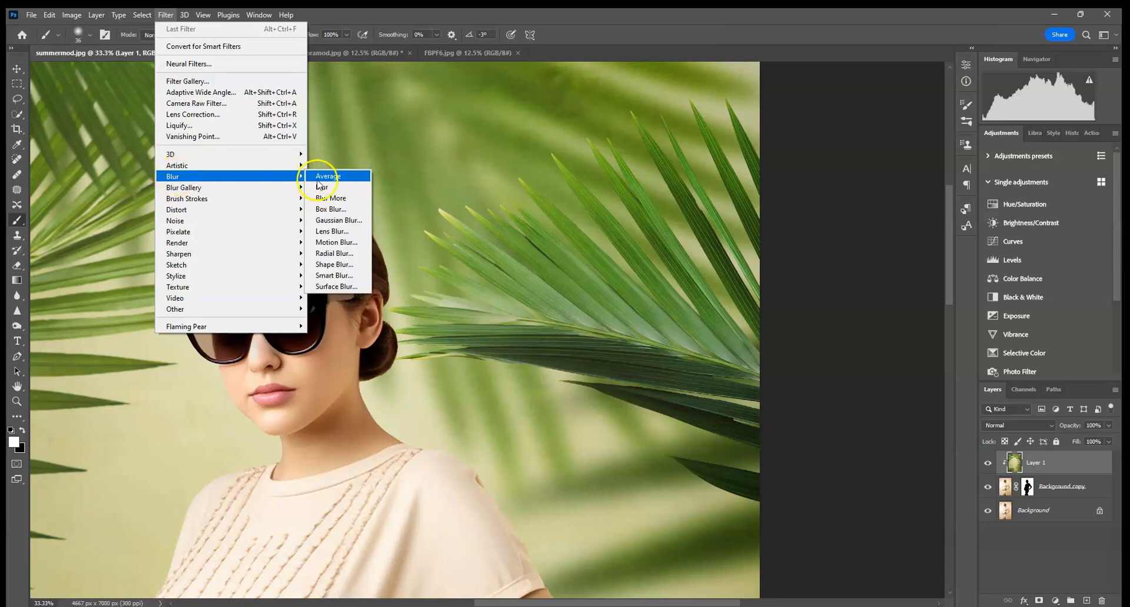
pyautogui.click(335, 219)
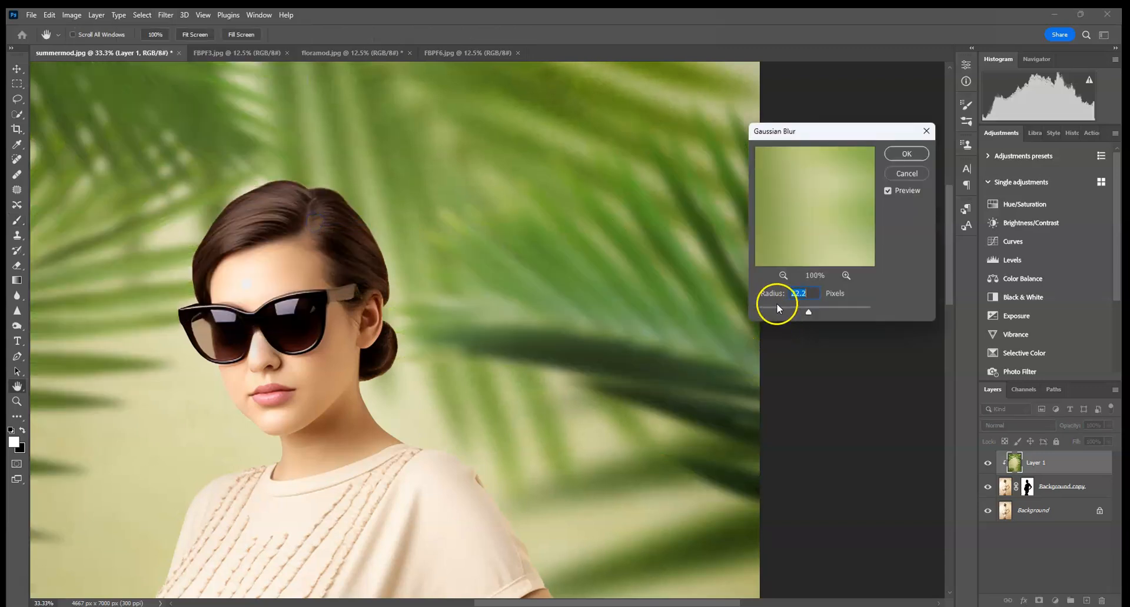
pyautogui.click(778, 308)
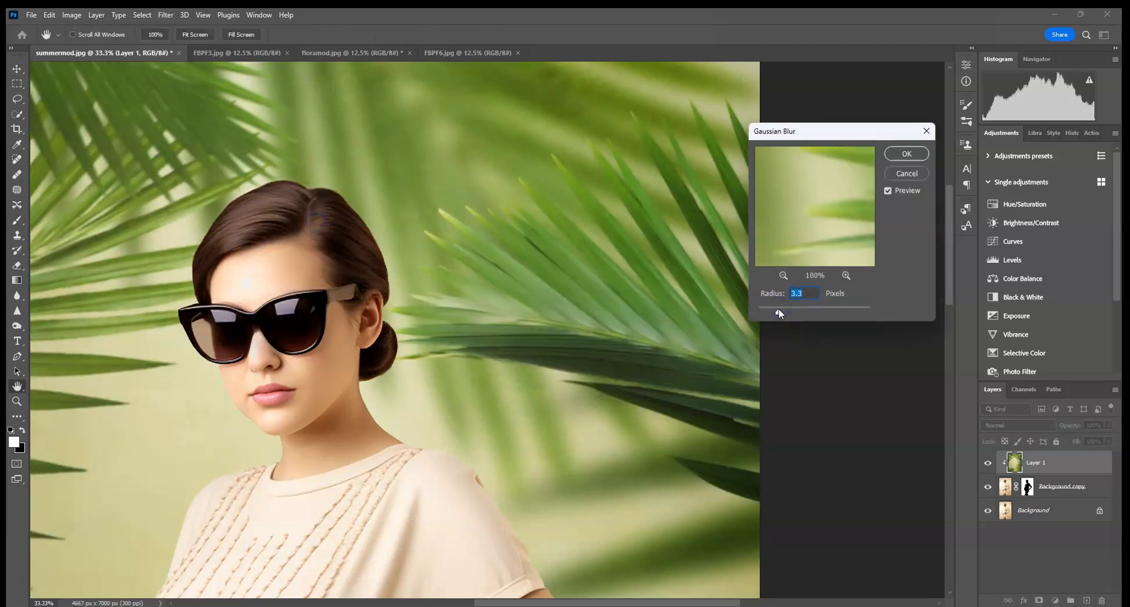
pyautogui.moveTo(778, 310); pyautogui.dragTo(776, 311)
pyautogui.click(776, 312)
pyautogui.click(906, 154)
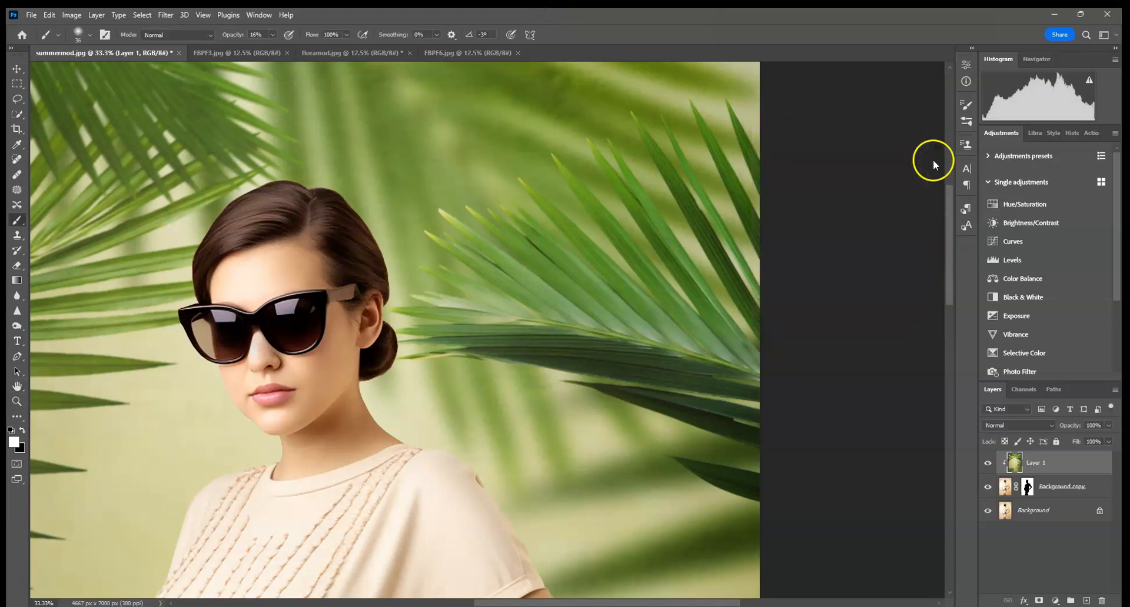
# Step: Flatten all layers of summermod.jpg into a single Background layer
pyautogui.hotkey('ctrl', '0')
pyautogui.press('b')
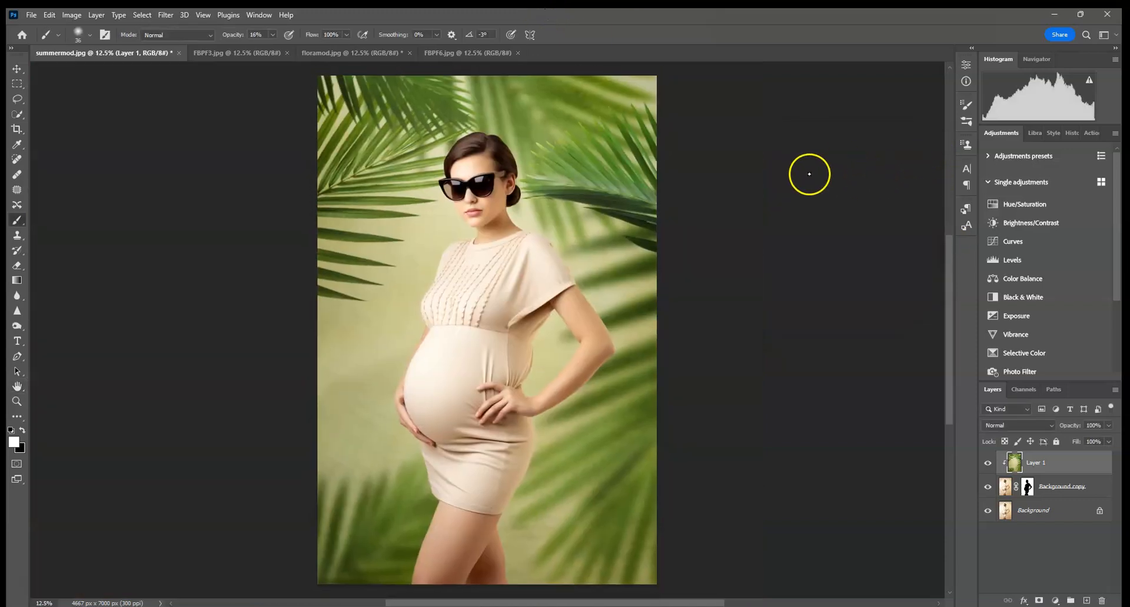
pyautogui.rightClick(1056, 519)
pyautogui.click(1060, 511)
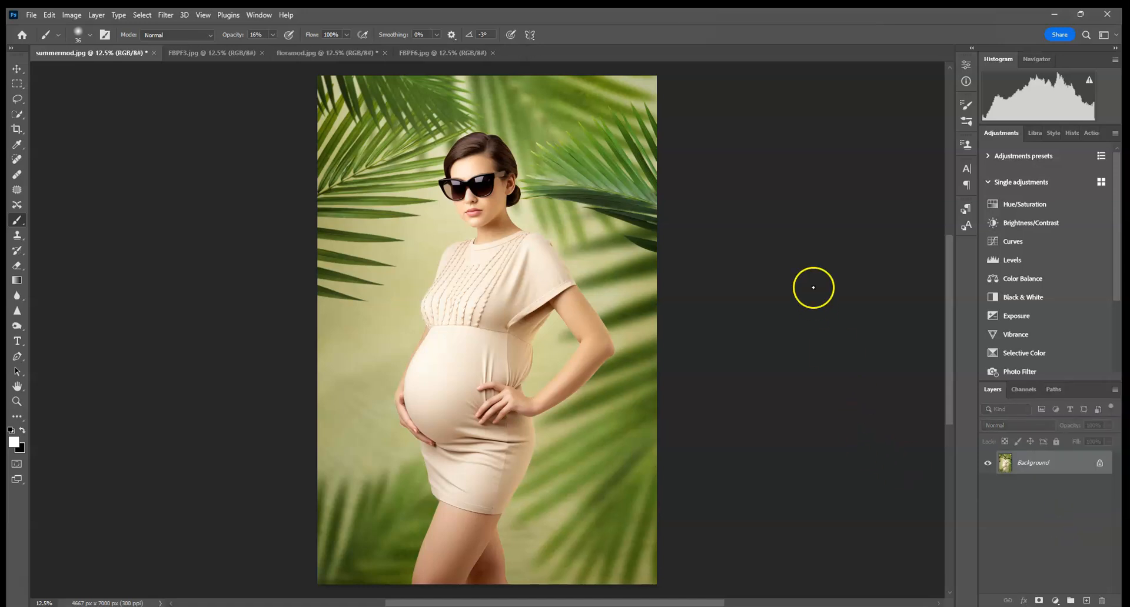
# Step: Soften the sleeve hem and upper-arm edge with the Blur tool, using a 149 px soft round brush
pyautogui.hotkey('ctrl', '1')
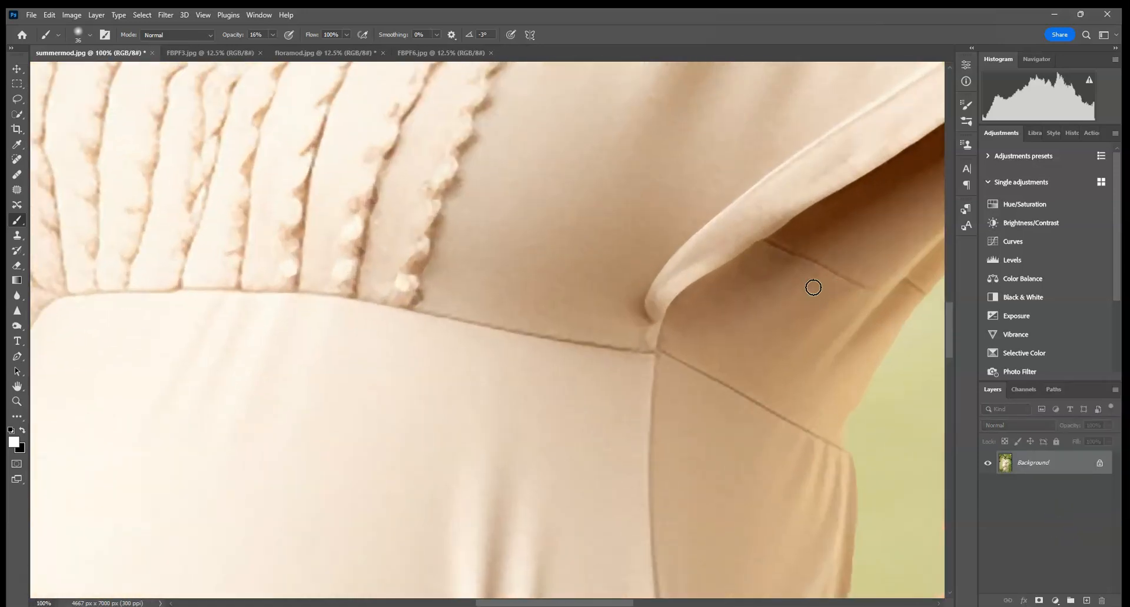
pyautogui.moveTo(805, 276); pyautogui.dragTo(401, 368)
pyautogui.moveTo(540, 292); pyautogui.dragTo(565, 332)
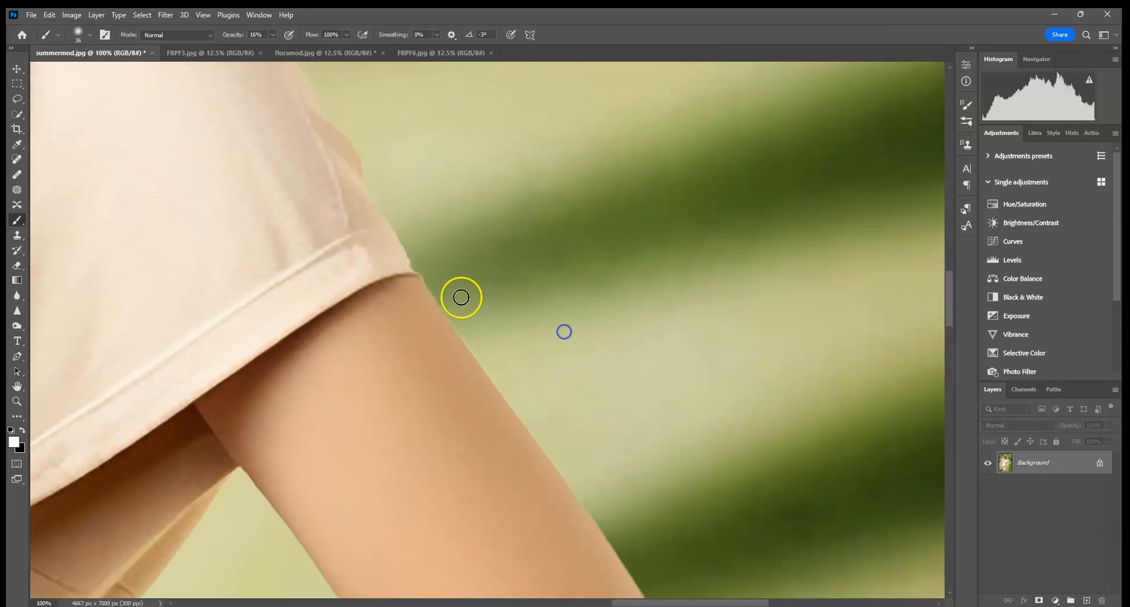
pyautogui.click(19, 297)
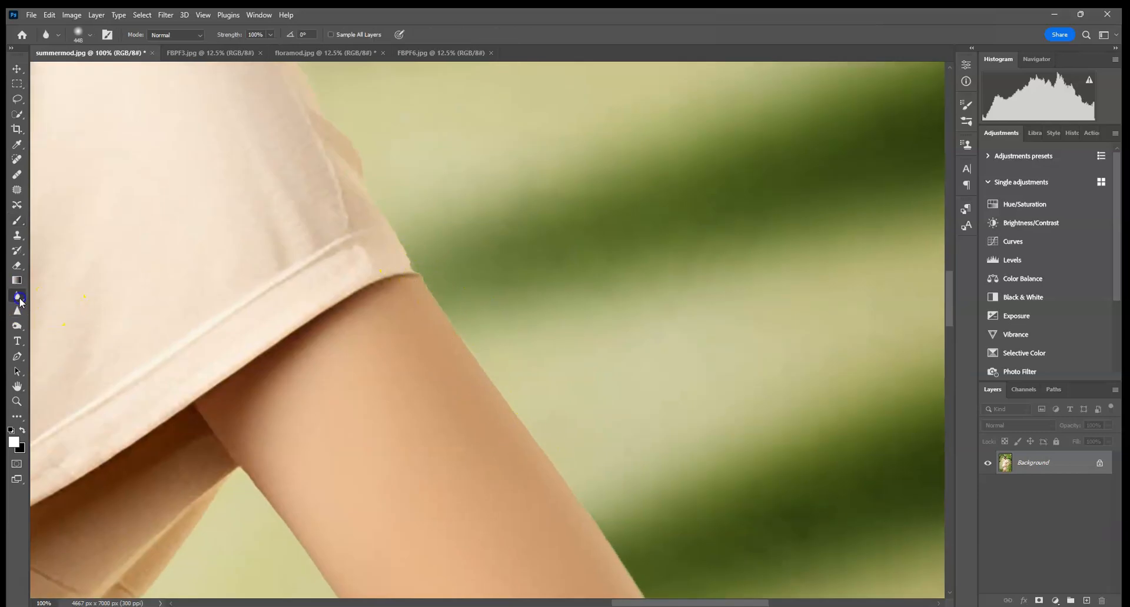
pyautogui.click(88, 35)
pyautogui.moveTo(143, 57); pyautogui.dragTo(57, 50)
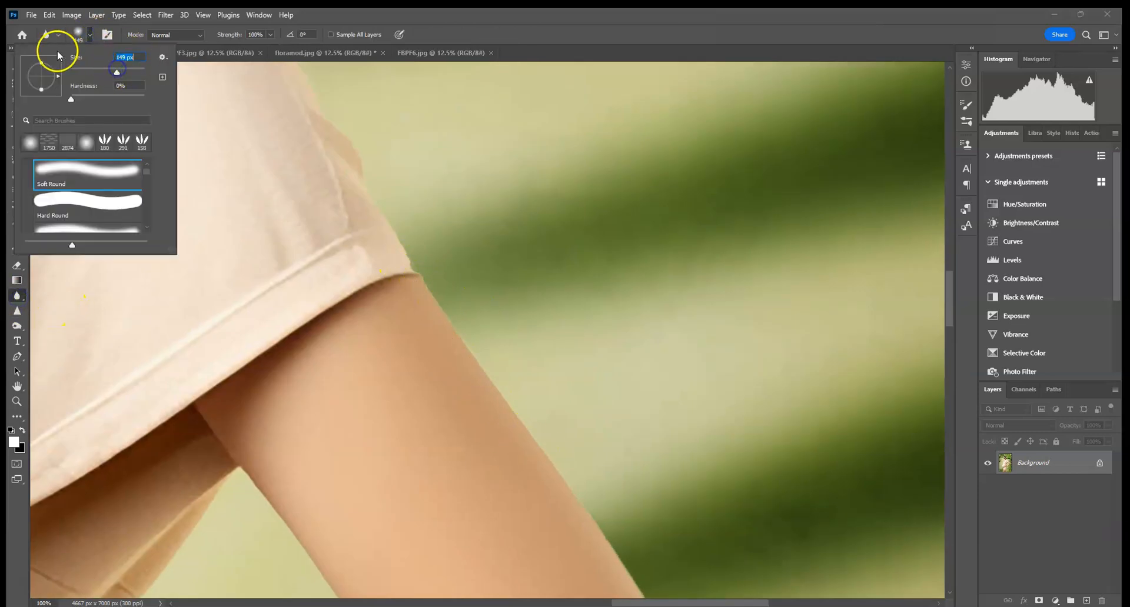
pyautogui.moveTo(424, 263)
pyautogui.mouseDown()
pyautogui.moveTo(473, 319)
pyautogui.moveTo(412, 249)
pyautogui.moveTo(482, 330)
pyautogui.moveTo(471, 301)
pyautogui.moveTo(467, 323)
pyautogui.moveTo(530, 417)
pyautogui.moveTo(509, 376)
pyautogui.mouseUp()
pyautogui.moveTo(376, 153)
pyautogui.mouseDown()
pyautogui.moveTo(418, 223)
pyautogui.moveTo(486, 286)
pyautogui.mouseUp()
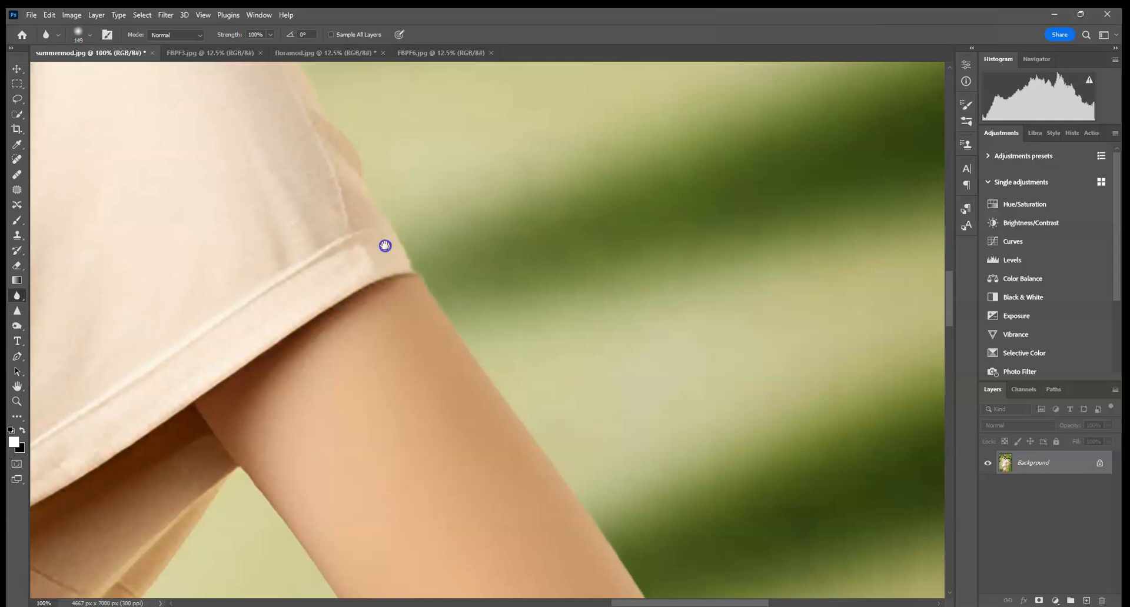
pyautogui.moveTo(384, 246); pyautogui.dragTo(547, 454)
# Step: Blur the outline with the same brush along the shoulder, the back of the neck and the hair bun behind the ear
pyautogui.click(387, 163)
pyautogui.moveTo(345, 113); pyautogui.dragTo(506, 340)
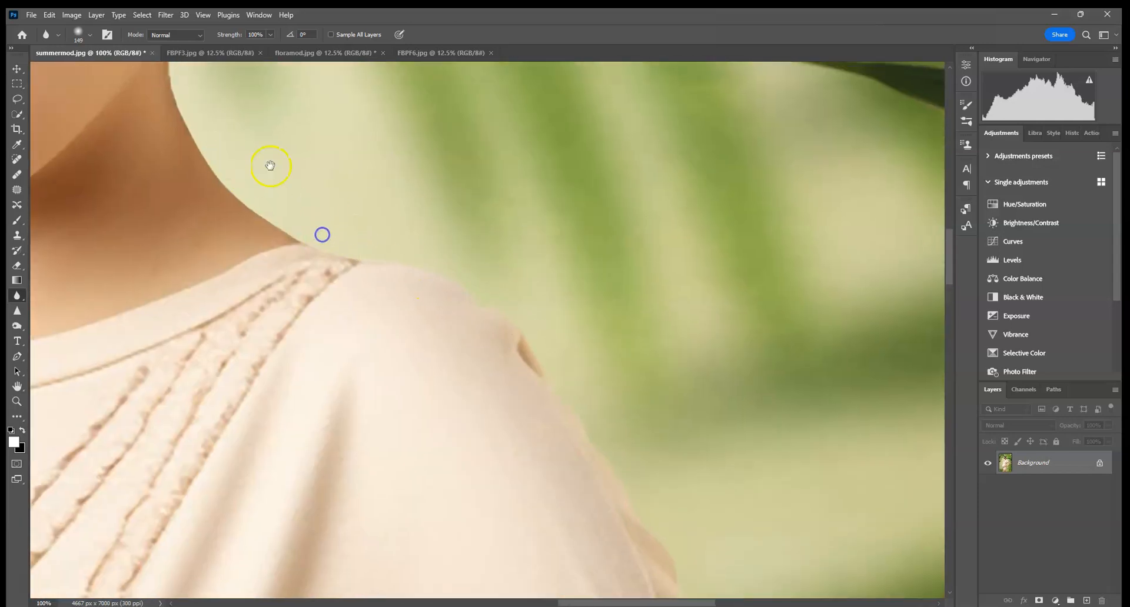
pyautogui.moveTo(270, 166); pyautogui.dragTo(379, 318)
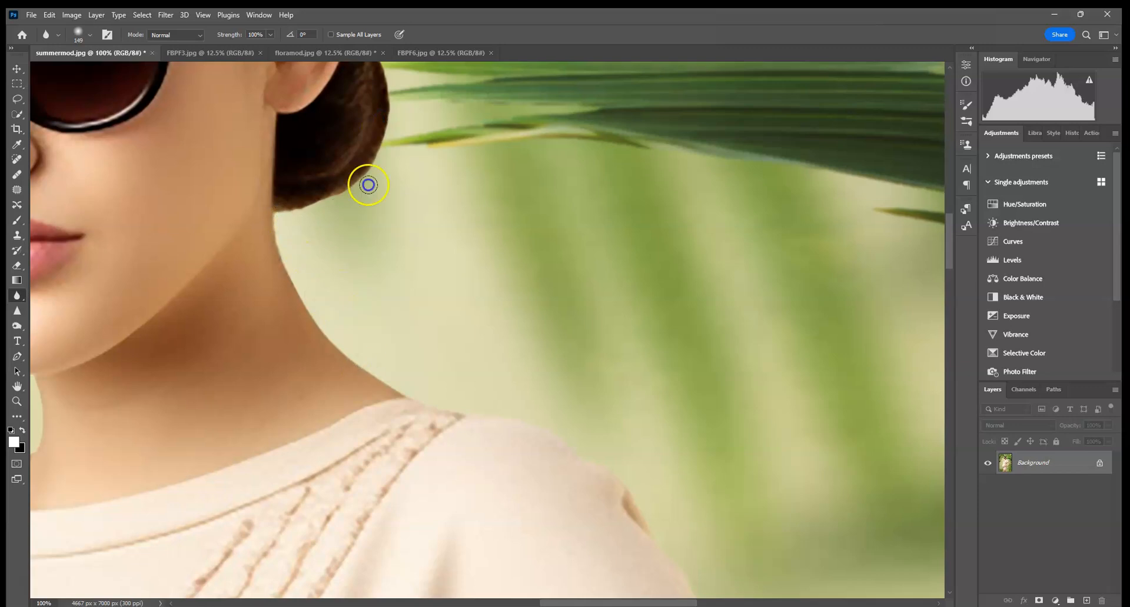
pyautogui.moveTo(368, 185); pyautogui.dragTo(462, 334)
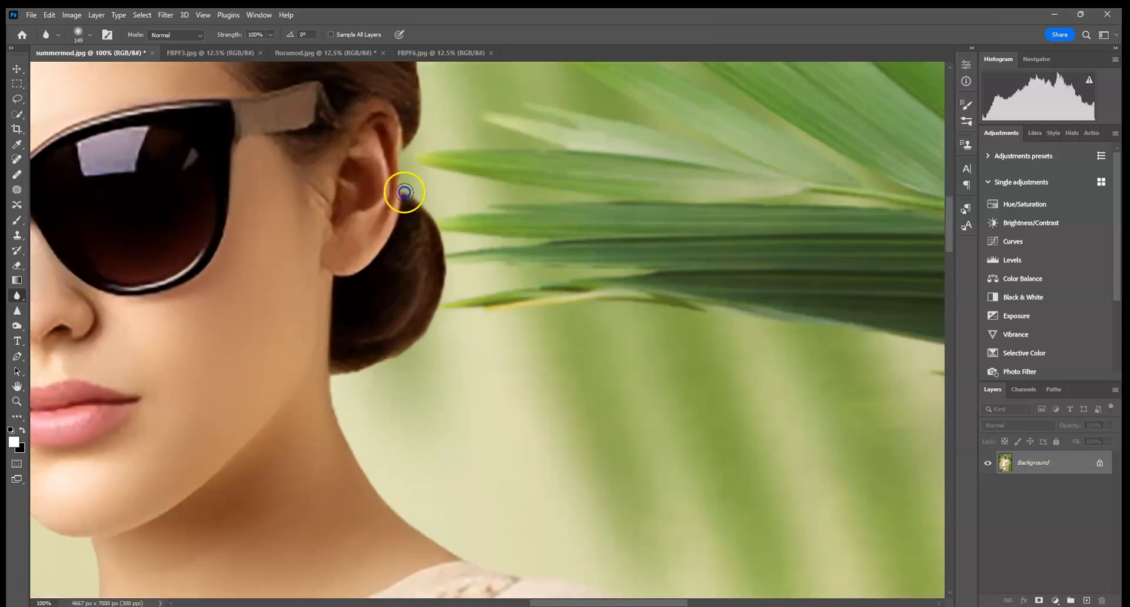
pyautogui.moveTo(406, 197); pyautogui.dragTo(456, 313)
# Step: Blur the hair's outer edge over the top of the head and down to the front of the sunglasses
pyautogui.moveTo(324, 120); pyautogui.dragTo(577, 307)
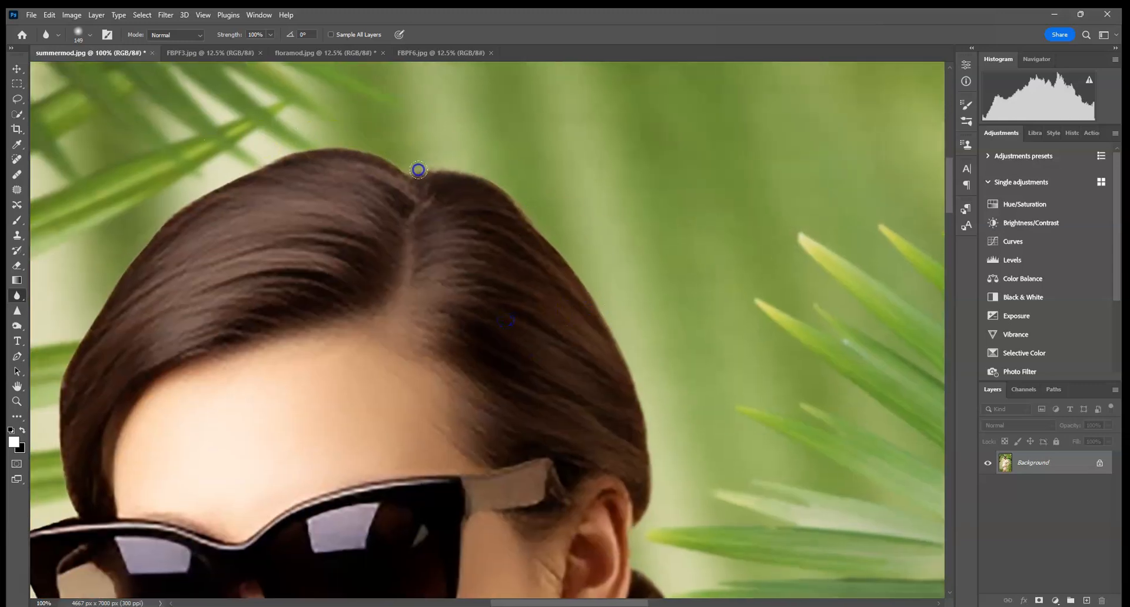
pyautogui.moveTo(113, 288); pyautogui.dragTo(112, 285)
pyautogui.moveTo(150, 323); pyautogui.dragTo(352, 127)
pyautogui.moveTo(281, 178); pyautogui.dragTo(264, 287)
# Step: Blur the edges of the cheek, chin, front of the neck and the shoulder below them
pyautogui.moveTo(303, 522); pyautogui.dragTo(302, 273)
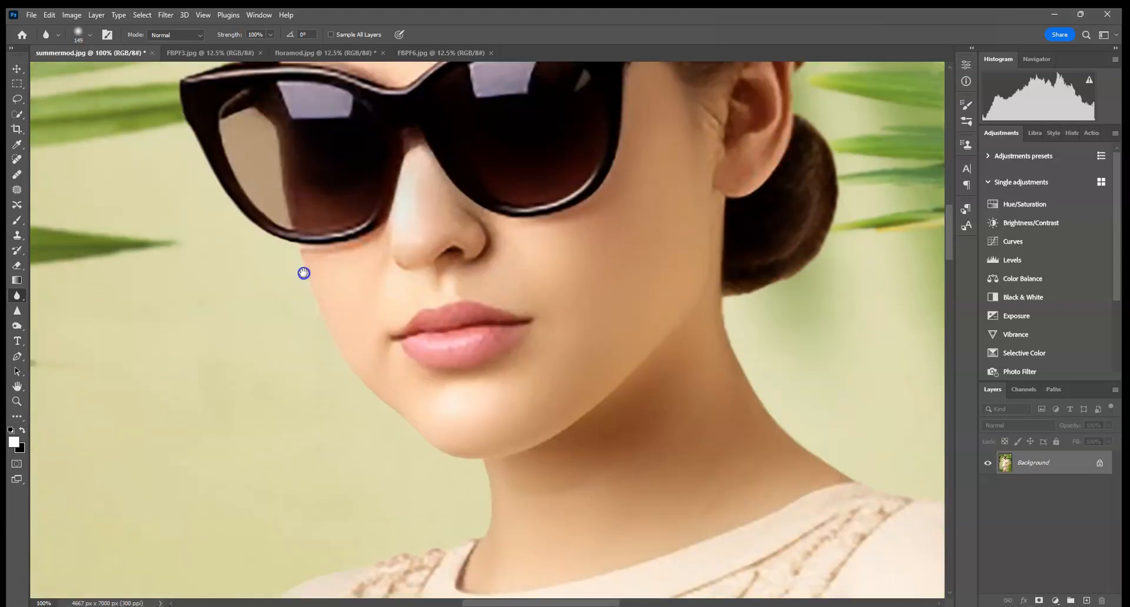
pyautogui.moveTo(494, 490); pyautogui.dragTo(600, 386)
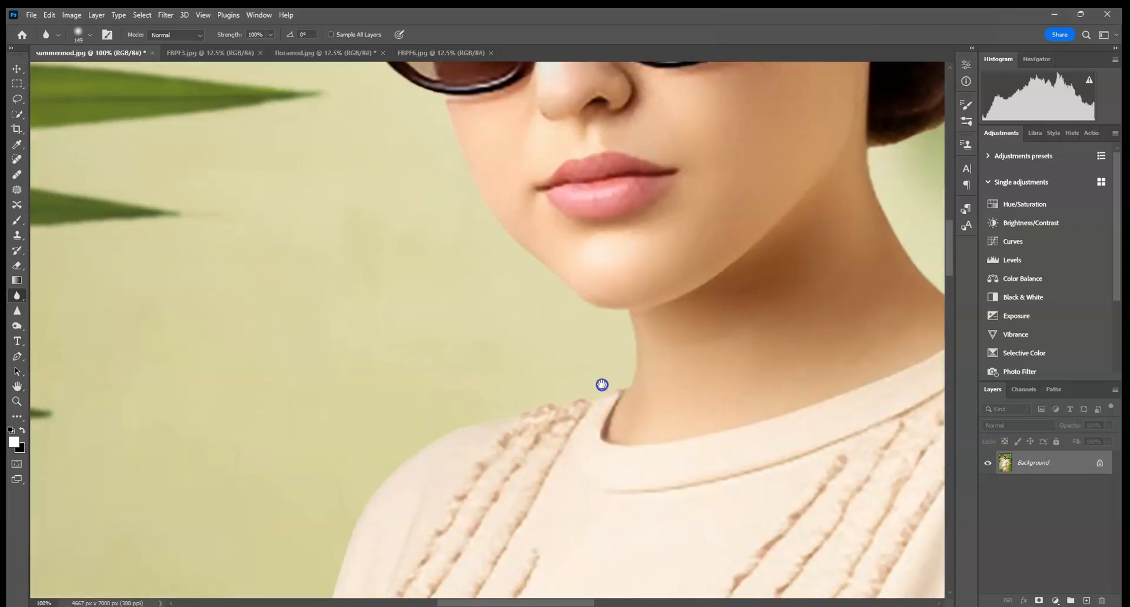
pyautogui.click(460, 399)
pyautogui.moveTo(391, 459); pyautogui.dragTo(486, 304)
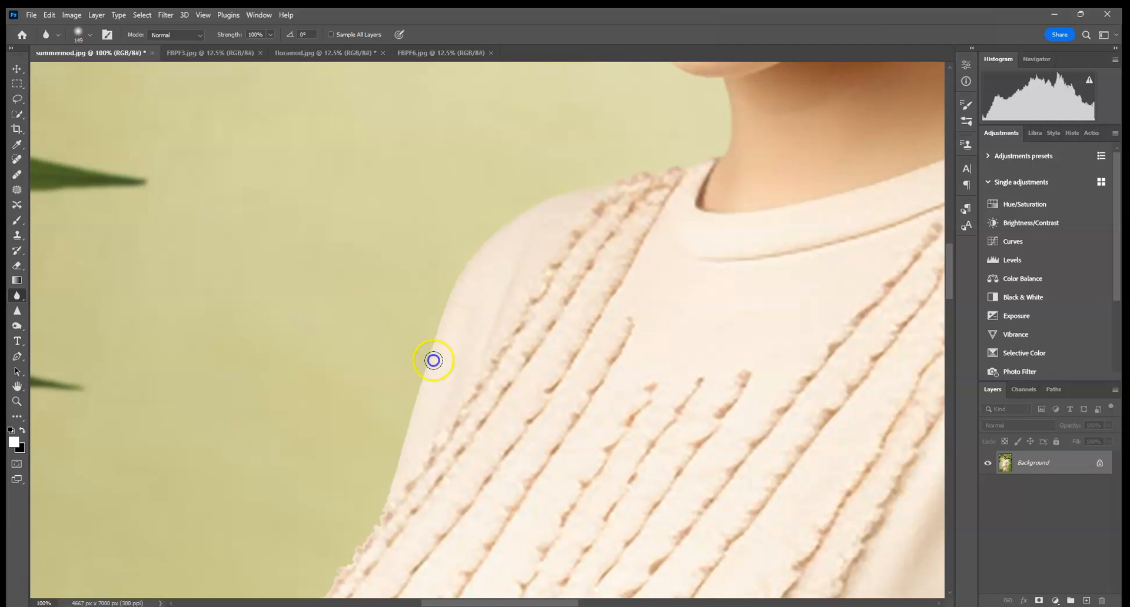
pyautogui.moveTo(403, 507); pyautogui.dragTo(453, 311)
# Step: Blur the ruffled edge of the dress along the bust and the outline below it toward the belly
pyautogui.click(514, 154)
pyautogui.click(445, 299)
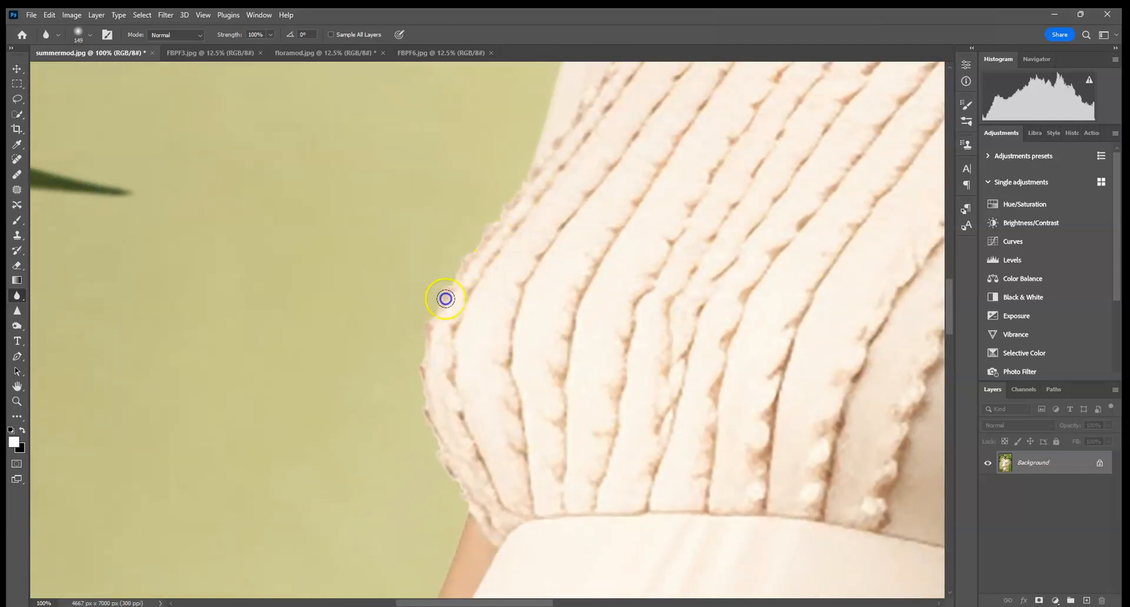
pyautogui.moveTo(445, 491)
pyautogui.mouseDown()
pyautogui.moveTo(443, 442)
pyautogui.moveTo(461, 489)
pyautogui.mouseUp()
pyautogui.moveTo(473, 504)
pyautogui.mouseDown()
pyautogui.moveTo(560, 172)
pyautogui.moveTo(444, 436)
pyautogui.moveTo(595, 175)
pyautogui.mouseUp()
pyautogui.click(458, 397)
pyautogui.moveTo(522, 362); pyautogui.dragTo(348, 82)
# Step: Blur the front edge of the skirt, its hem and the upper thigh, then fit the whole portrait in view
pyautogui.moveTo(424, 565); pyautogui.dragTo(283, 114)
pyautogui.click(298, 344)
pyautogui.moveTo(298, 345)
pyautogui.mouseDown()
pyautogui.moveTo(362, 409)
pyautogui.moveTo(326, 452)
pyautogui.mouseUp()
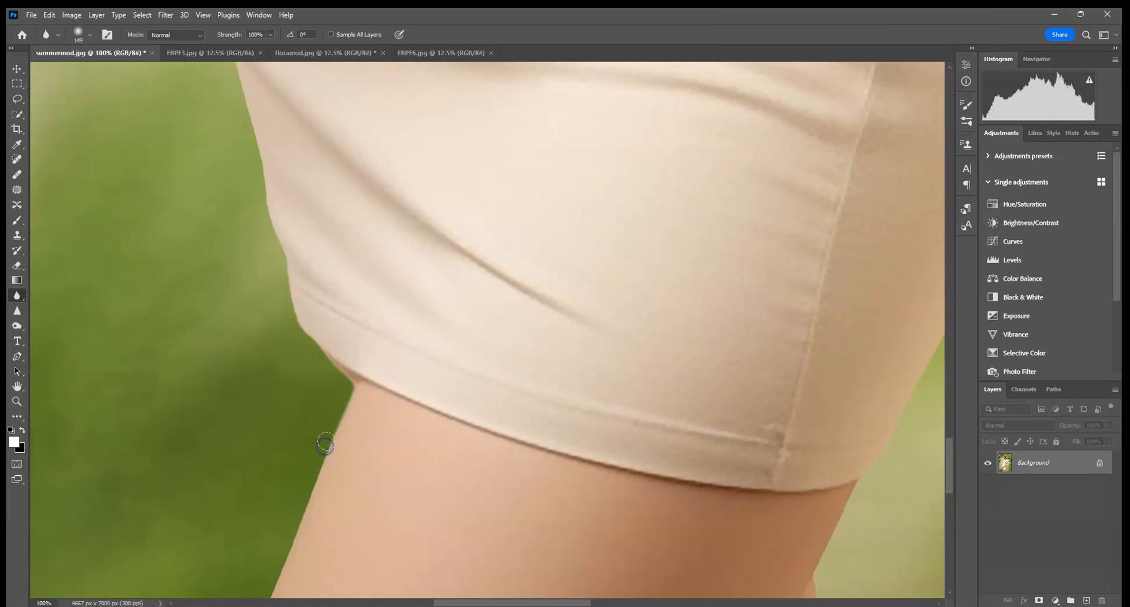
pyautogui.hotkey('ctrl', '0')
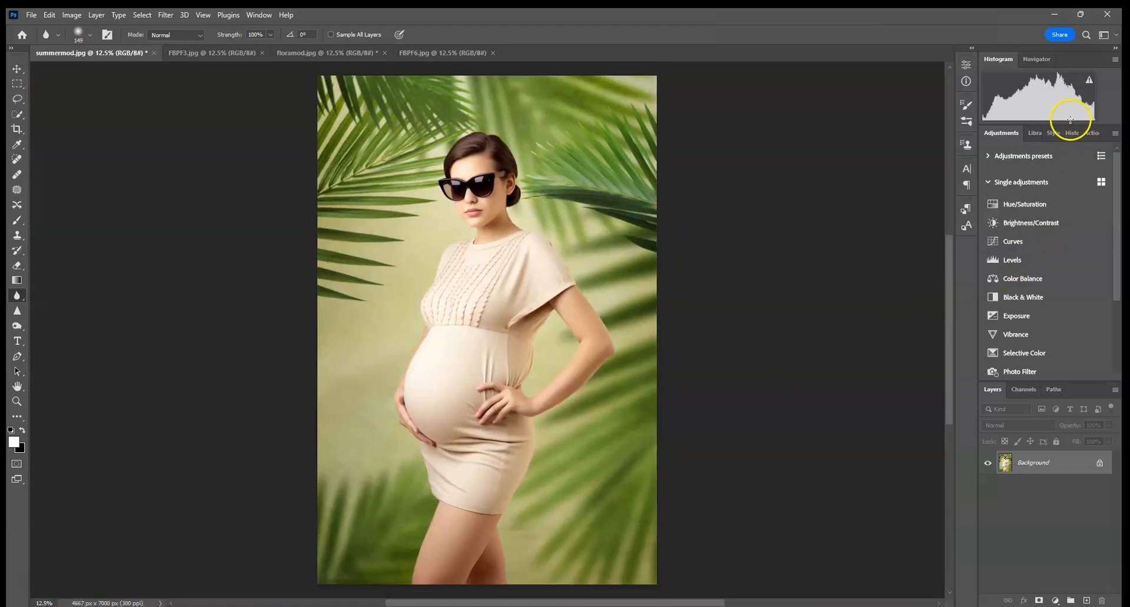
# Step: Compare the palm-leaf portrait with its original and subject-selection states in the history, ending on the last blur state
pyautogui.click(1069, 131)
pyautogui.moveTo(1117, 311); pyautogui.dragTo(1123, 171)
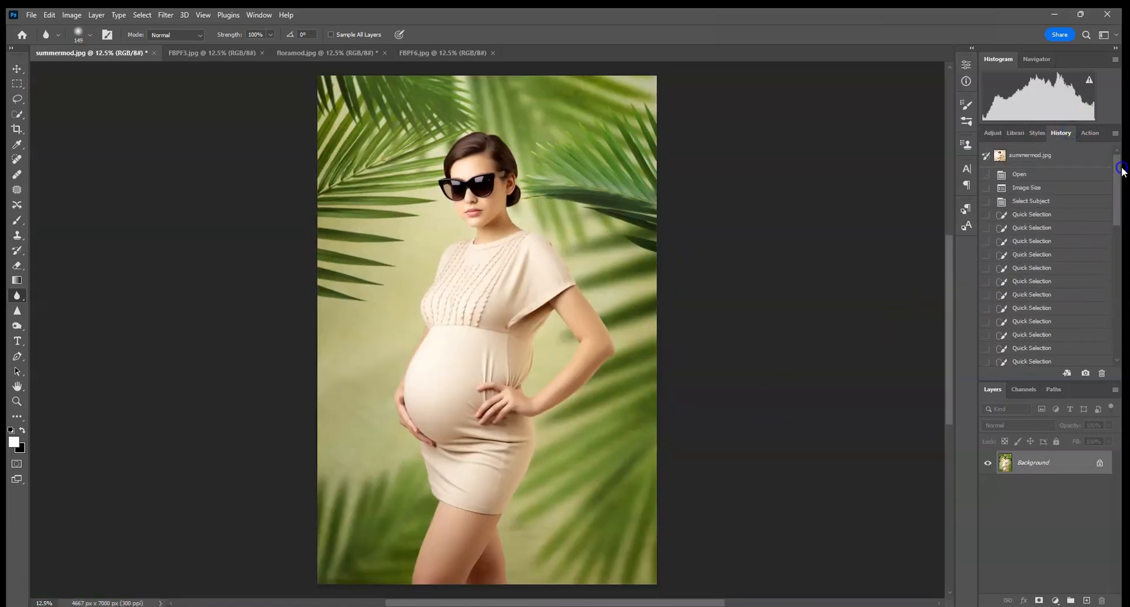
pyautogui.click(1080, 157)
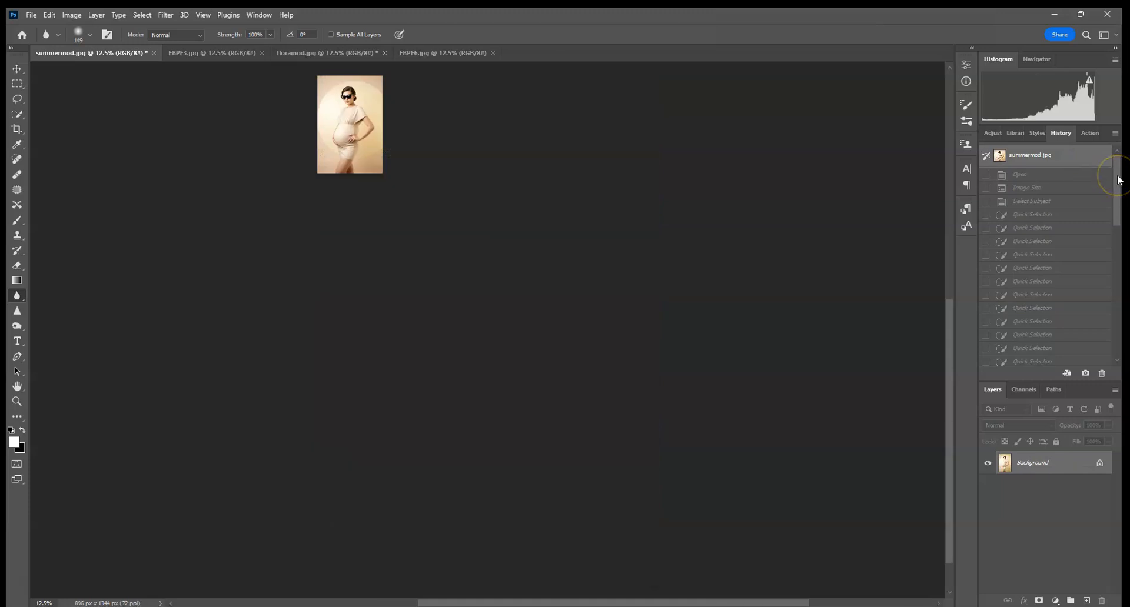
pyautogui.hotkey('ctrl', '0')
pyautogui.moveTo(1118, 180); pyautogui.dragTo(1117, 309)
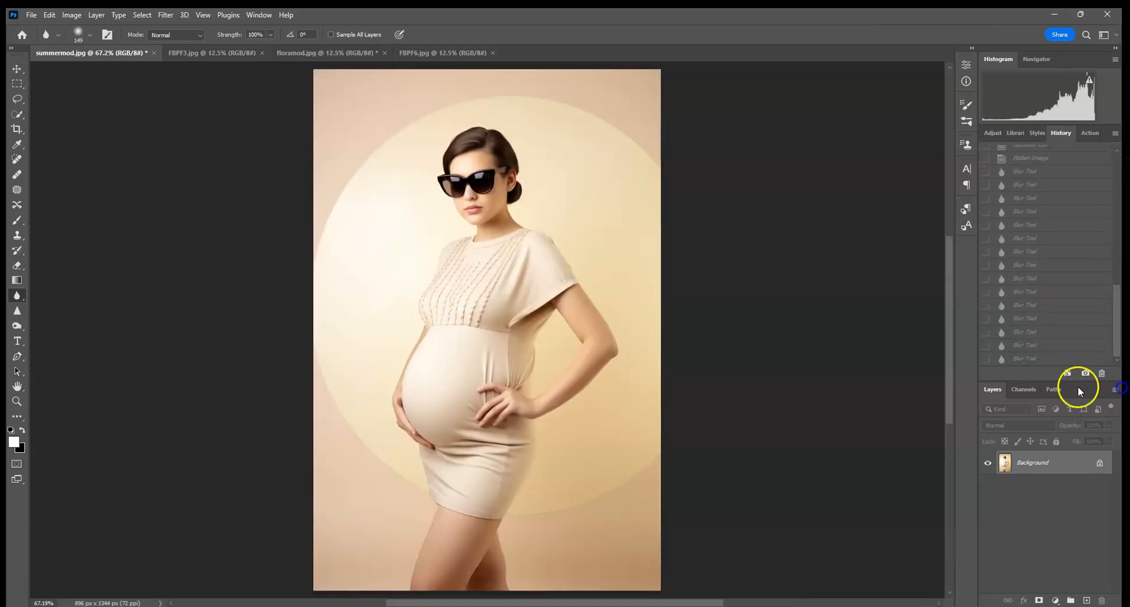
pyautogui.click(1039, 361)
pyautogui.hotkey('ctrl', '0')
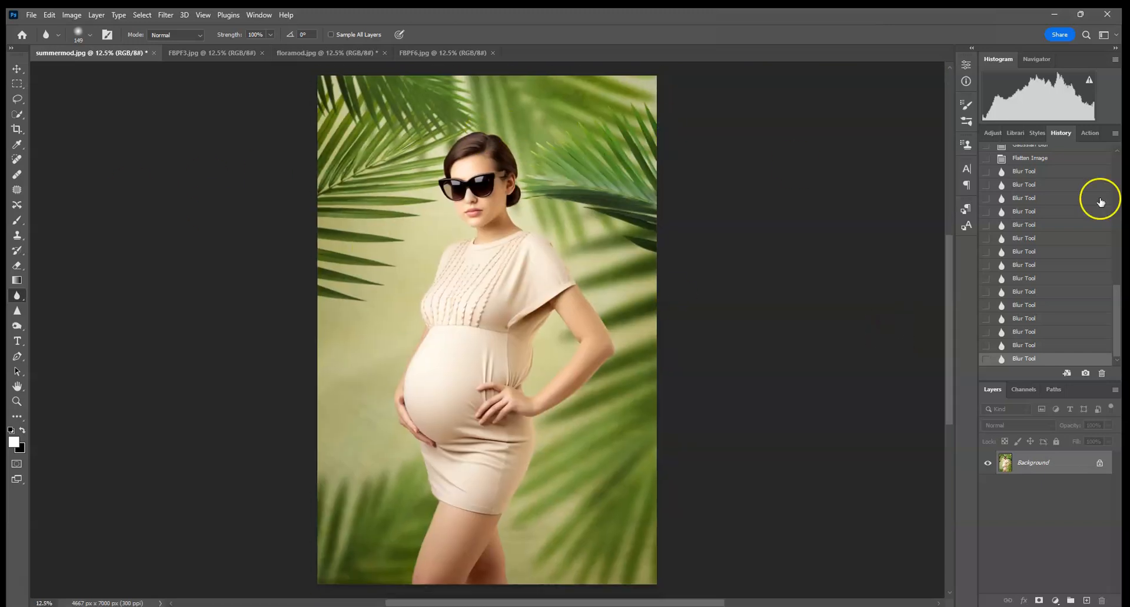
pyautogui.moveTo(1116, 310)
pyautogui.mouseDown()
pyautogui.moveTo(1118, 170)
pyautogui.moveTo(1117, 347)
pyautogui.mouseUp()
pyautogui.click(1055, 200)
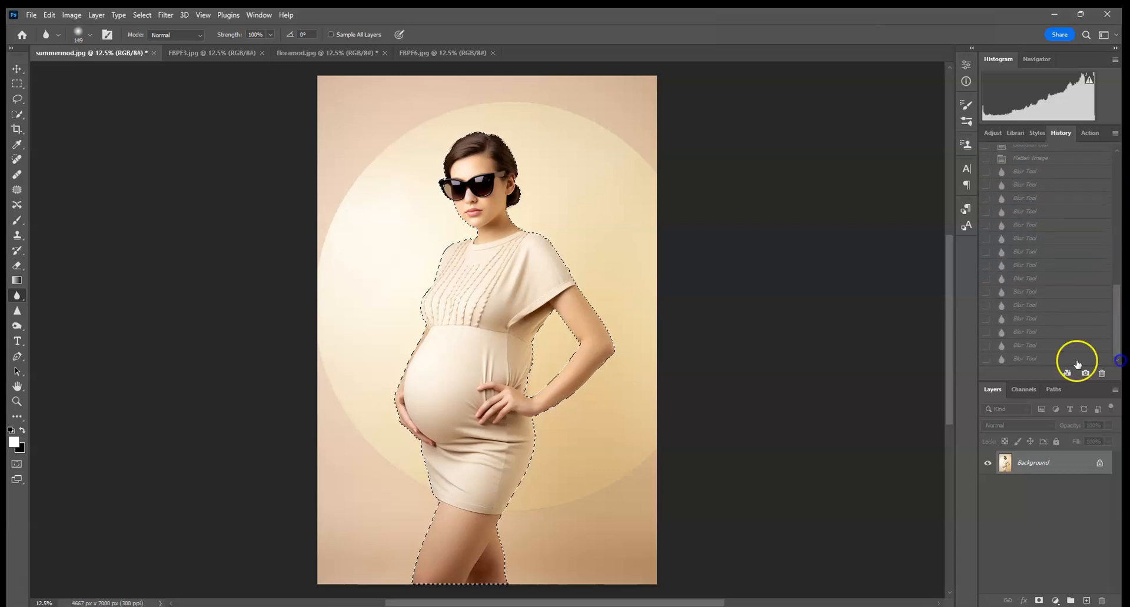
pyautogui.click(1079, 359)
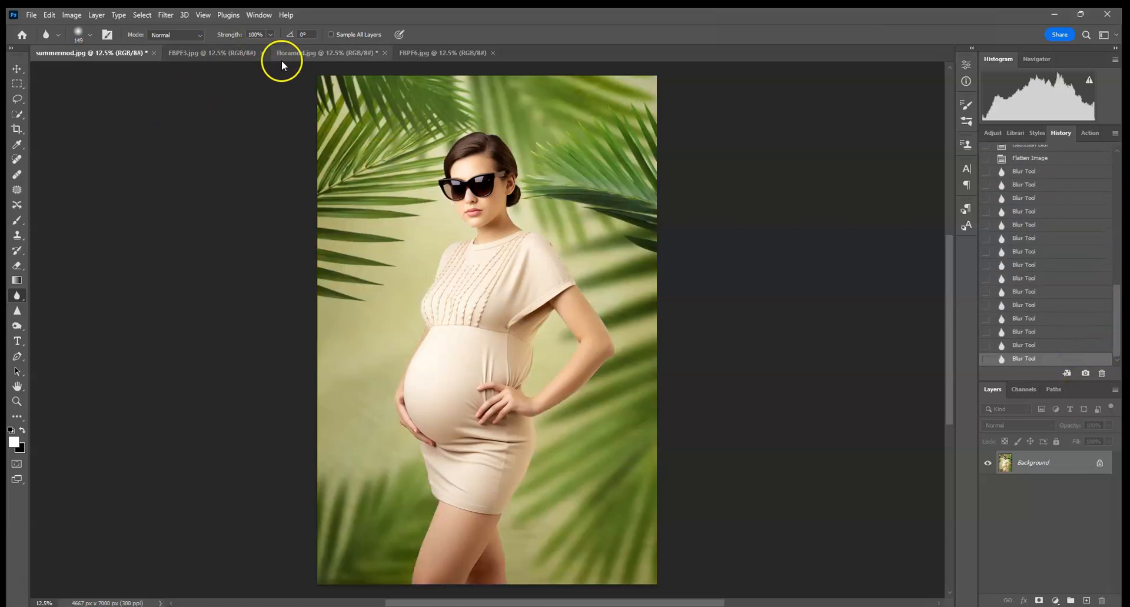
# Step: Select the entire canvas of the yellow-flower backdrop FBPF6.jpg and copy it to the clipboard
pyautogui.click(294, 53)
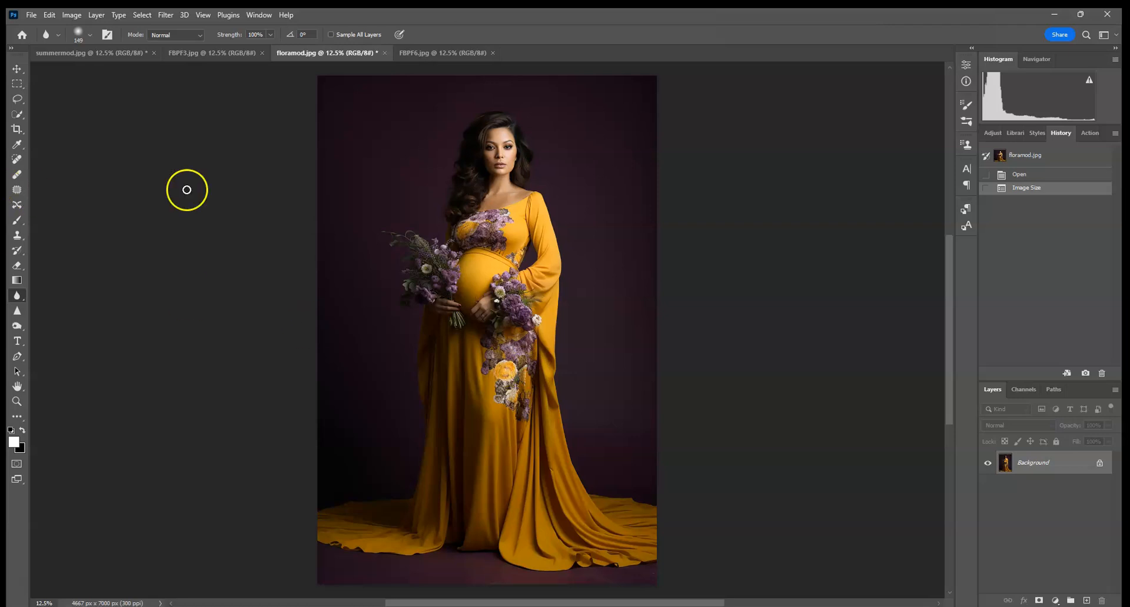
pyautogui.click(415, 52)
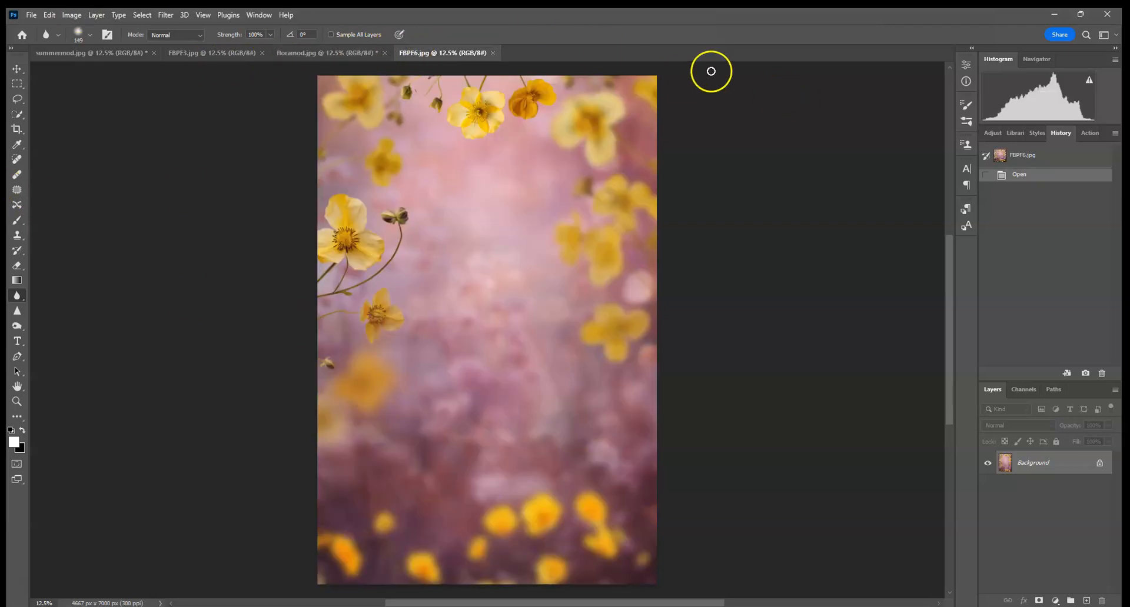
pyautogui.click(342, 53)
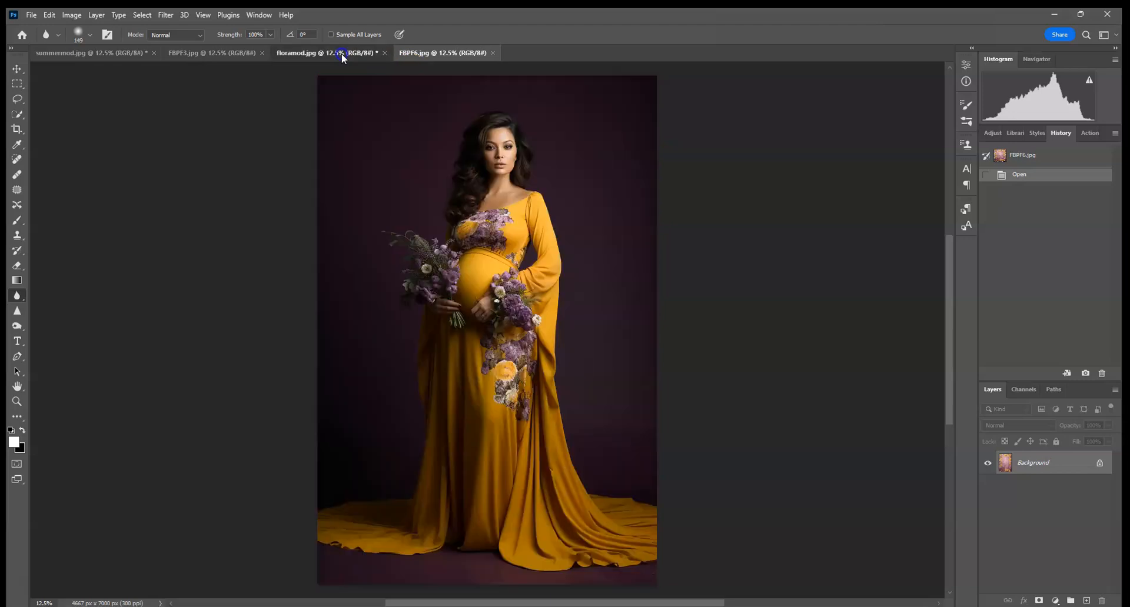
pyautogui.click(459, 52)
pyautogui.click(144, 15)
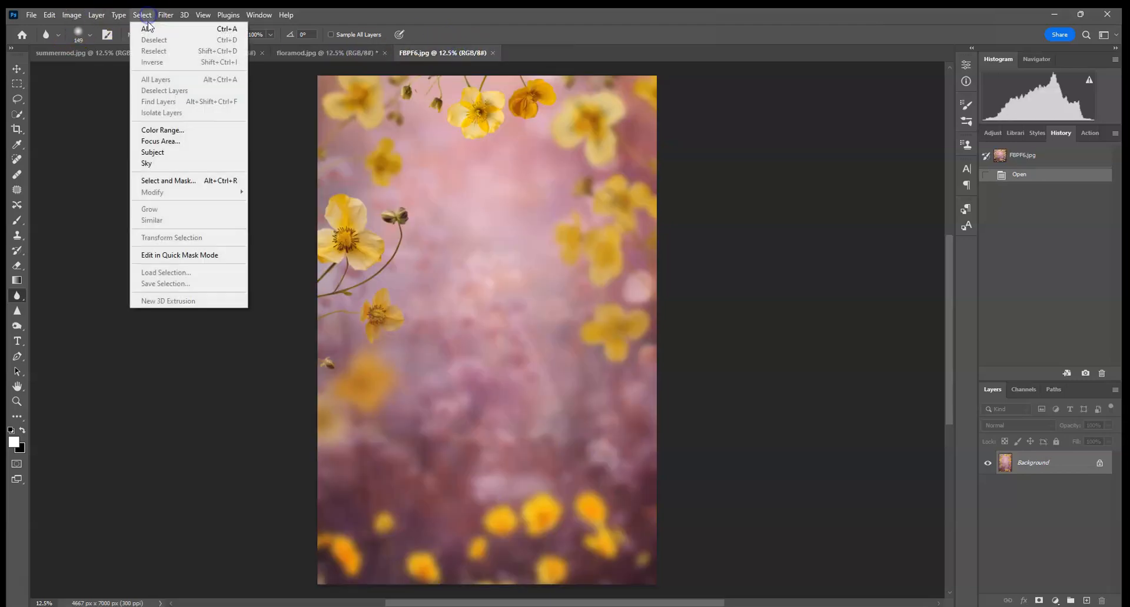
pyautogui.click(147, 25)
pyautogui.click(56, 18)
pyautogui.click(76, 98)
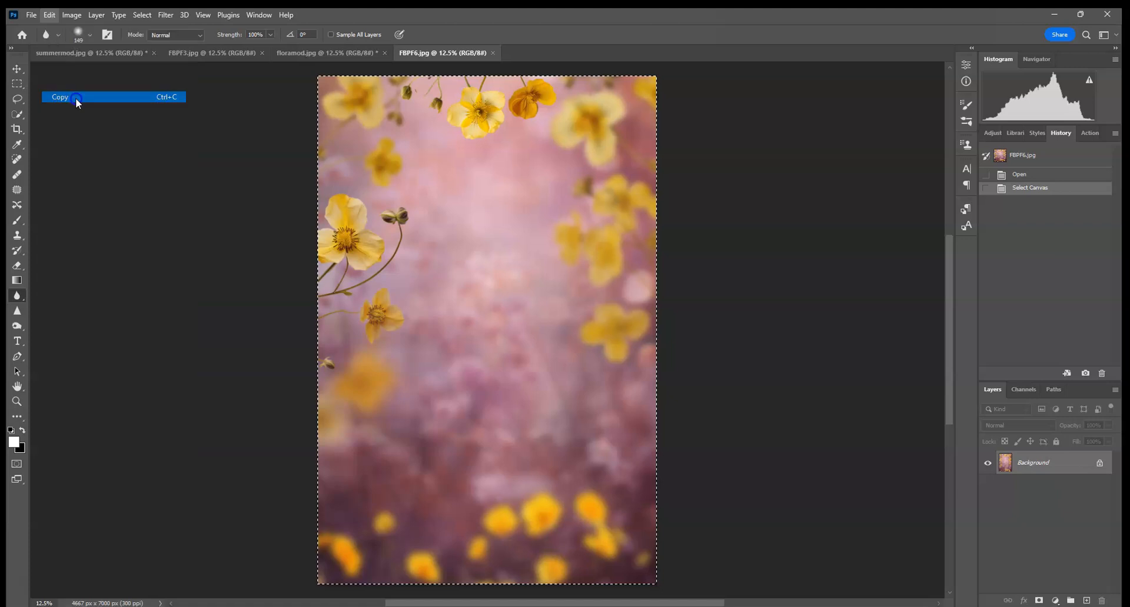
# Step: Select the woman in floramod.jpg automatically with Select Subject
pyautogui.click(309, 53)
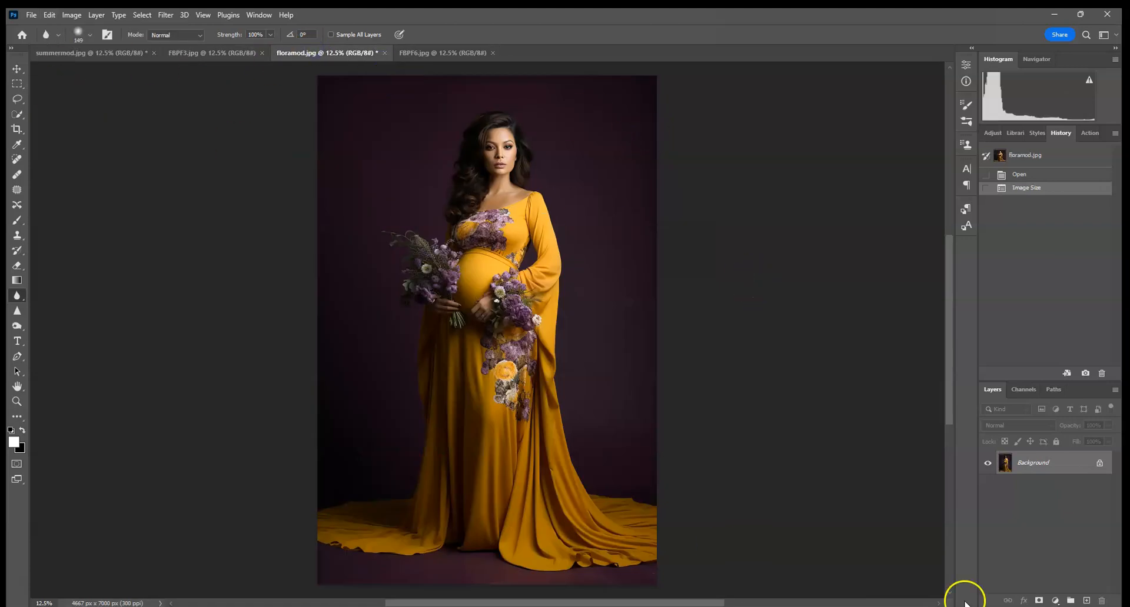
pyautogui.click(17, 113)
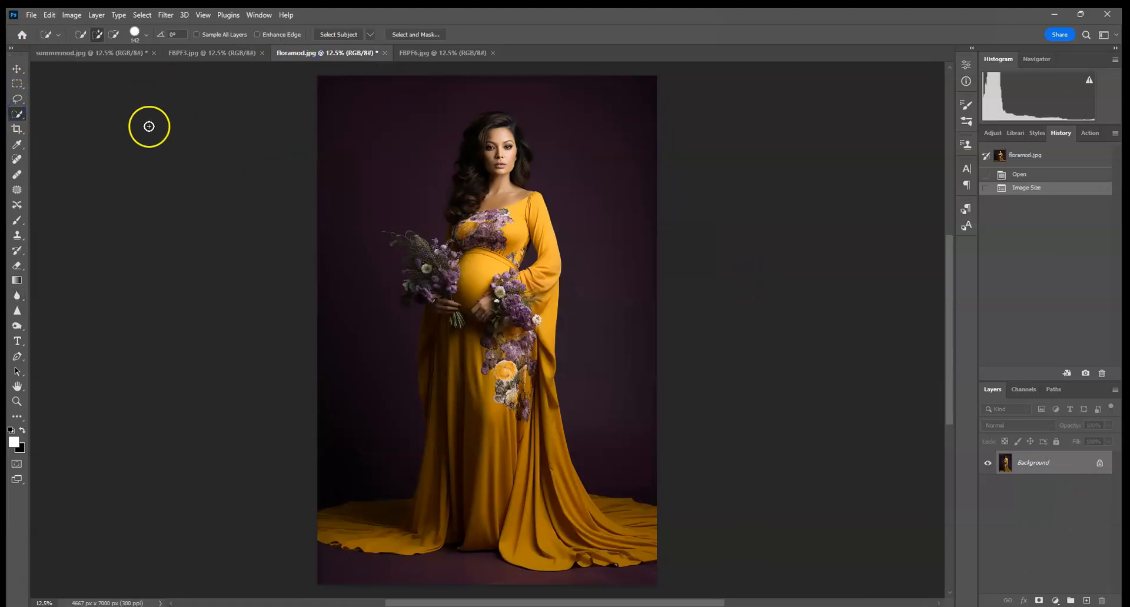
pyautogui.click(339, 34)
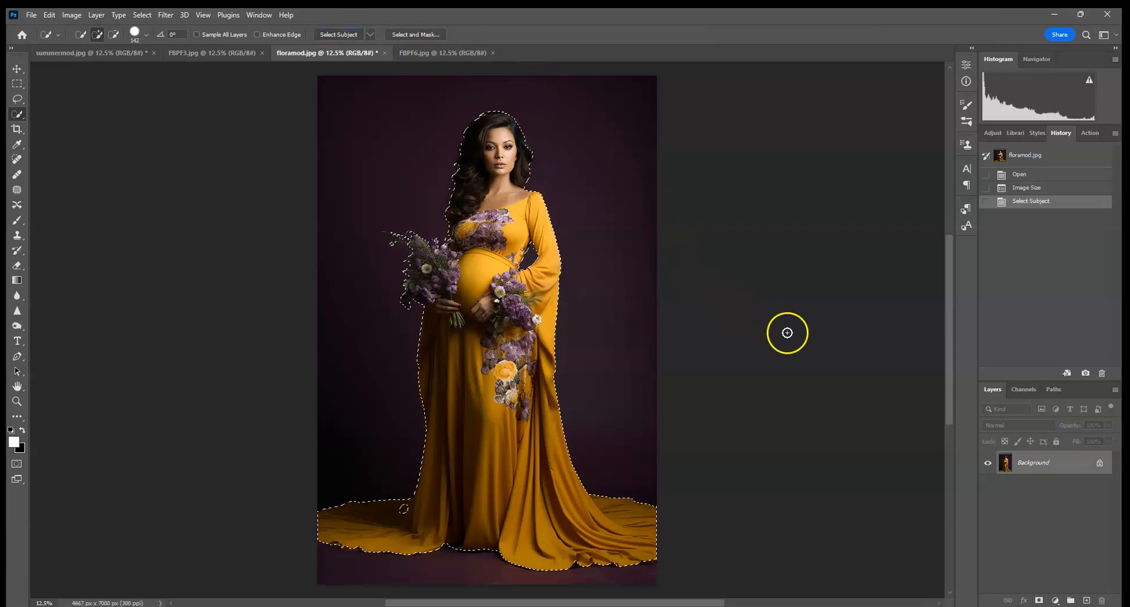
# Step: Add the missed patches in the dress train and along the bodice edge to the selection, and reduce the Quick Selection brush to 40 px
pyautogui.hotkey('ctrl', '+')
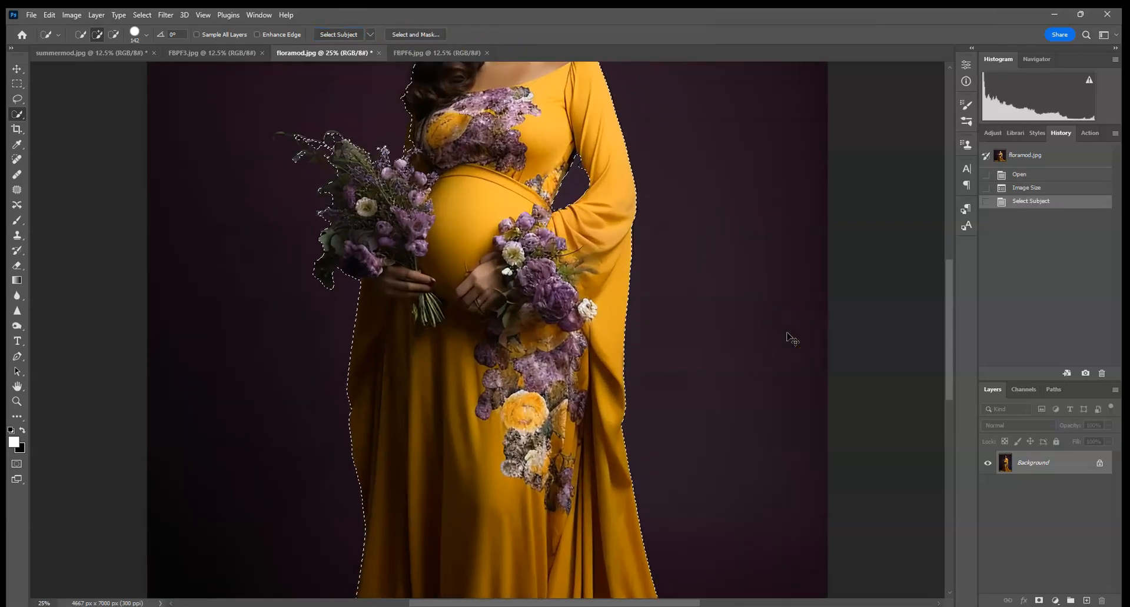
pyautogui.hotkey('ctrl', '+')
pyautogui.moveTo(433, 442); pyautogui.dragTo(579, 148)
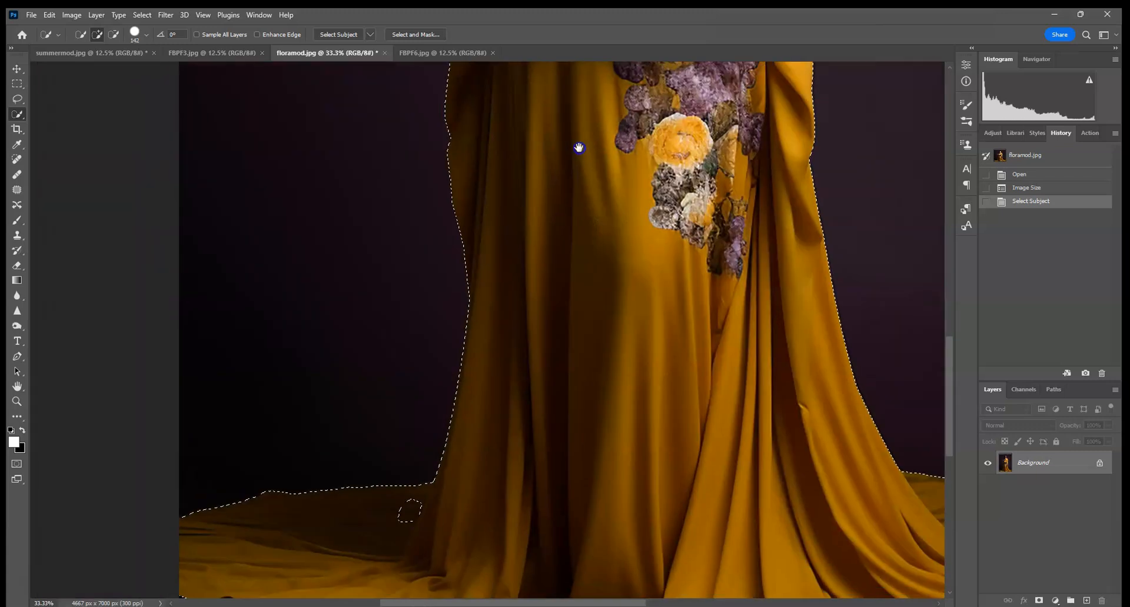
pyautogui.click(403, 509)
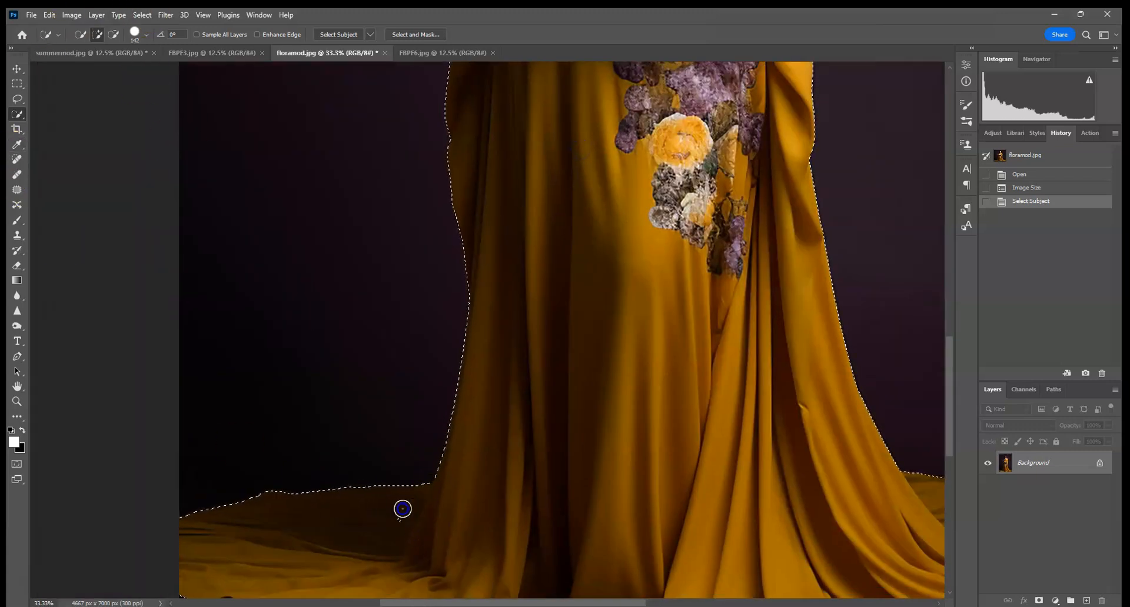
pyautogui.scroll(10, 596, 507)
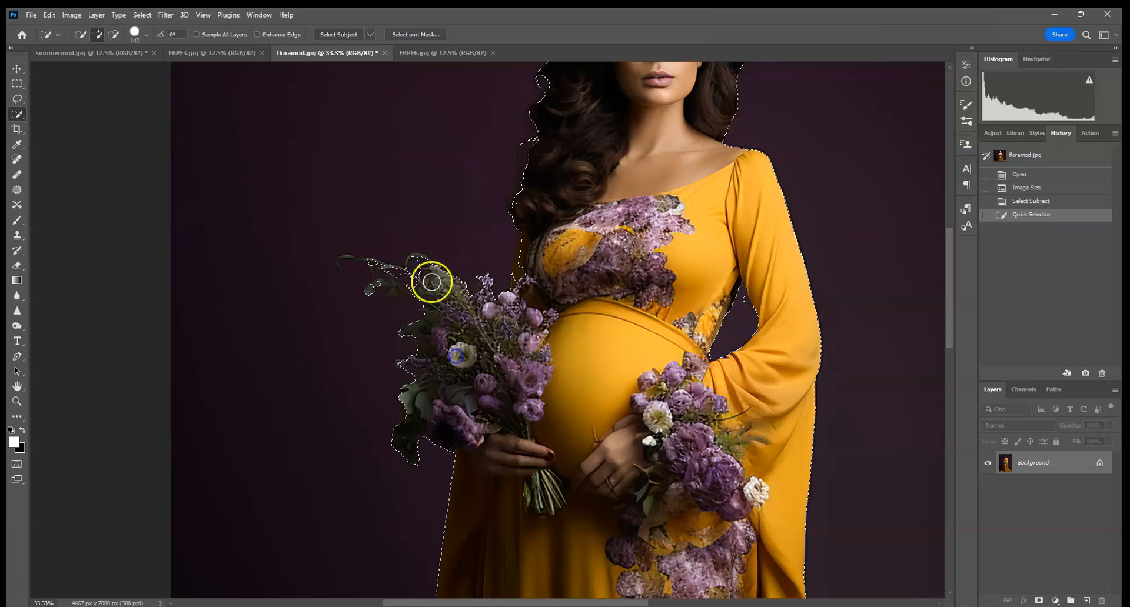
pyautogui.moveTo(537, 273); pyautogui.dragTo(530, 273)
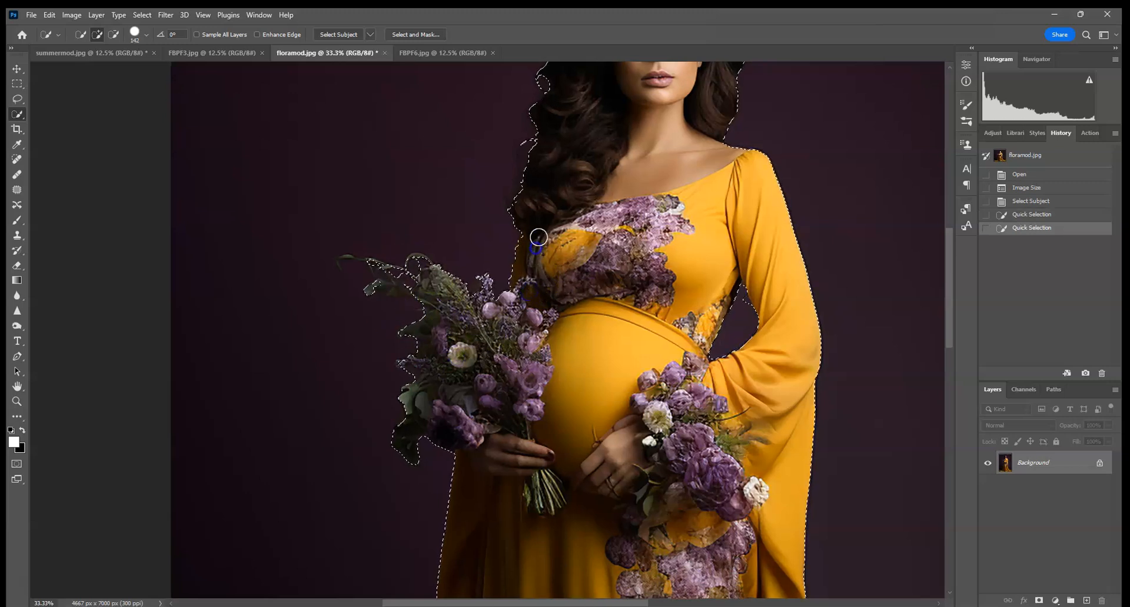
pyautogui.click(538, 237)
pyautogui.click(751, 329)
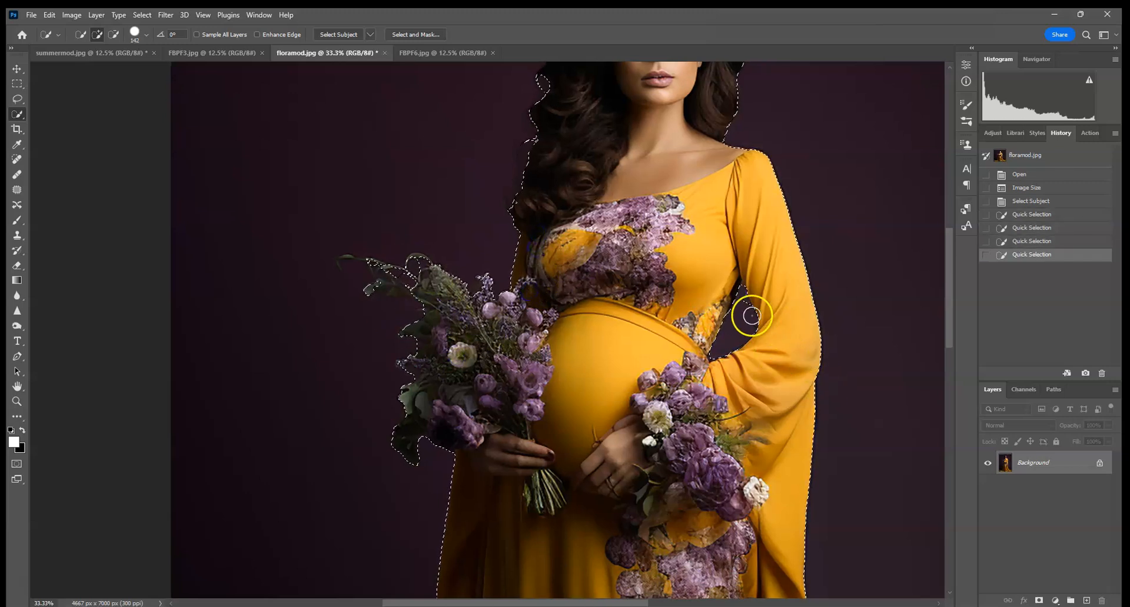
pyautogui.click(146, 34)
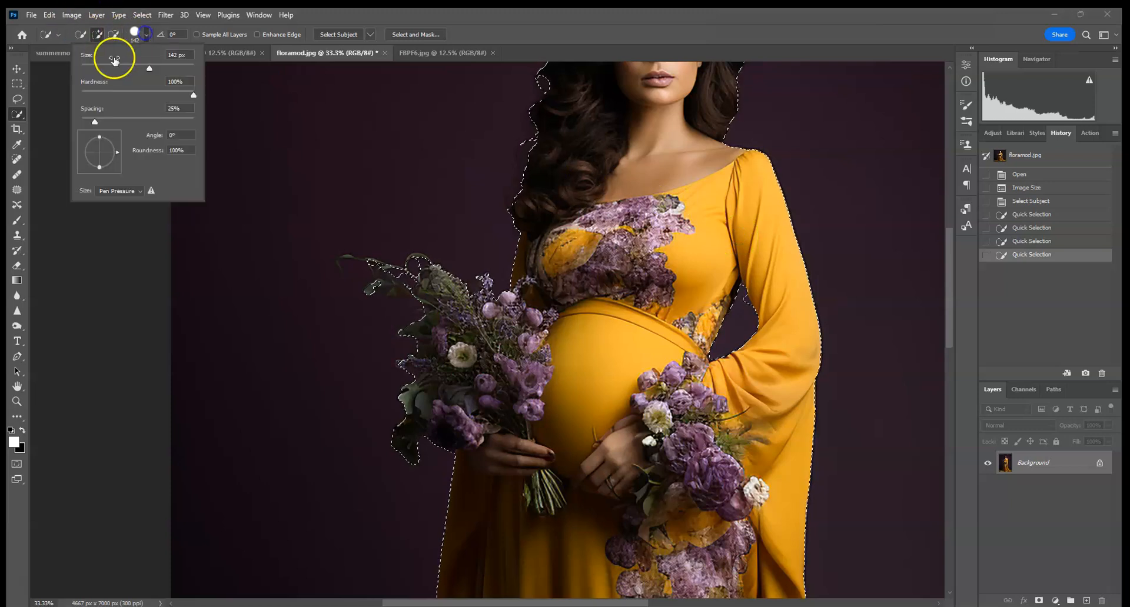
# Step: Try twice to refine the selection in the gap between the arm and the waist, undoing each stroke
pyautogui.moveTo(743, 299); pyautogui.dragTo(746, 308)
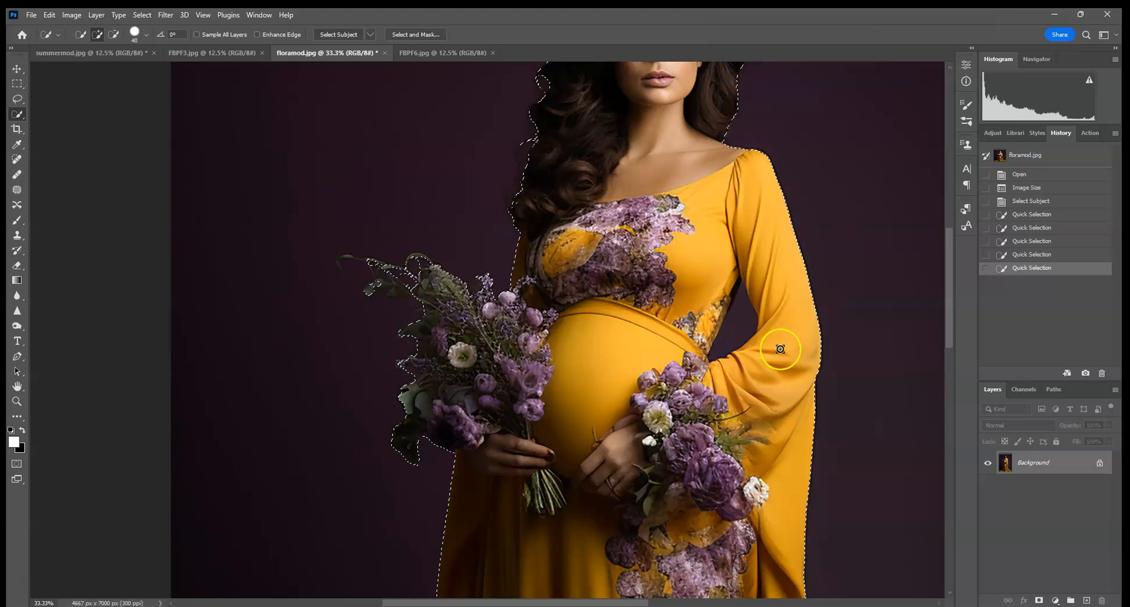
pyautogui.click(49, 14)
pyautogui.click(56, 23)
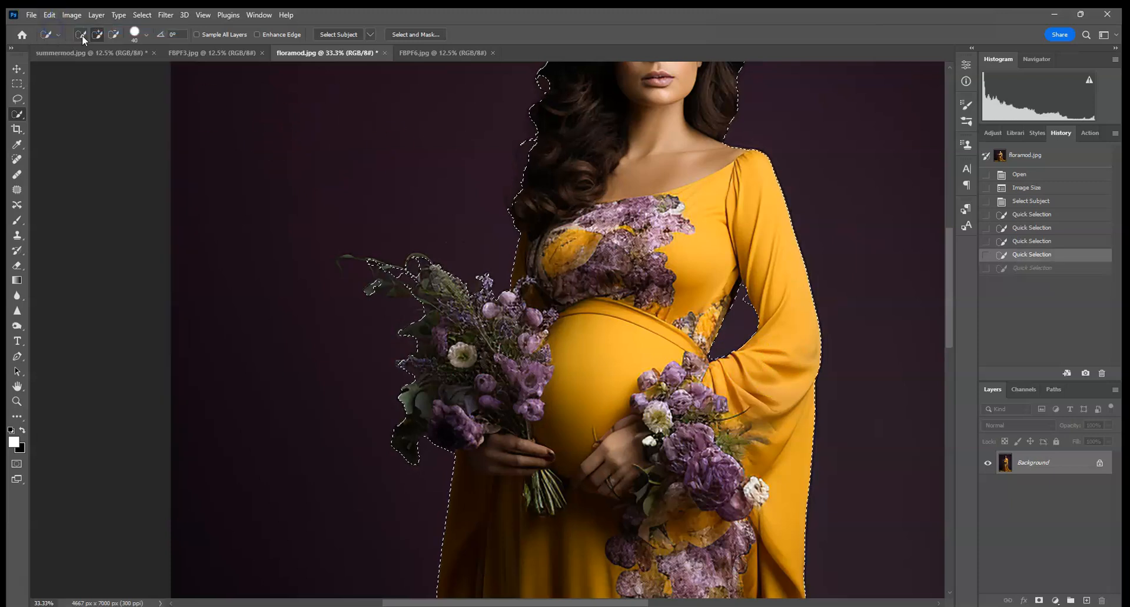
pyautogui.moveTo(744, 302); pyautogui.dragTo(752, 323)
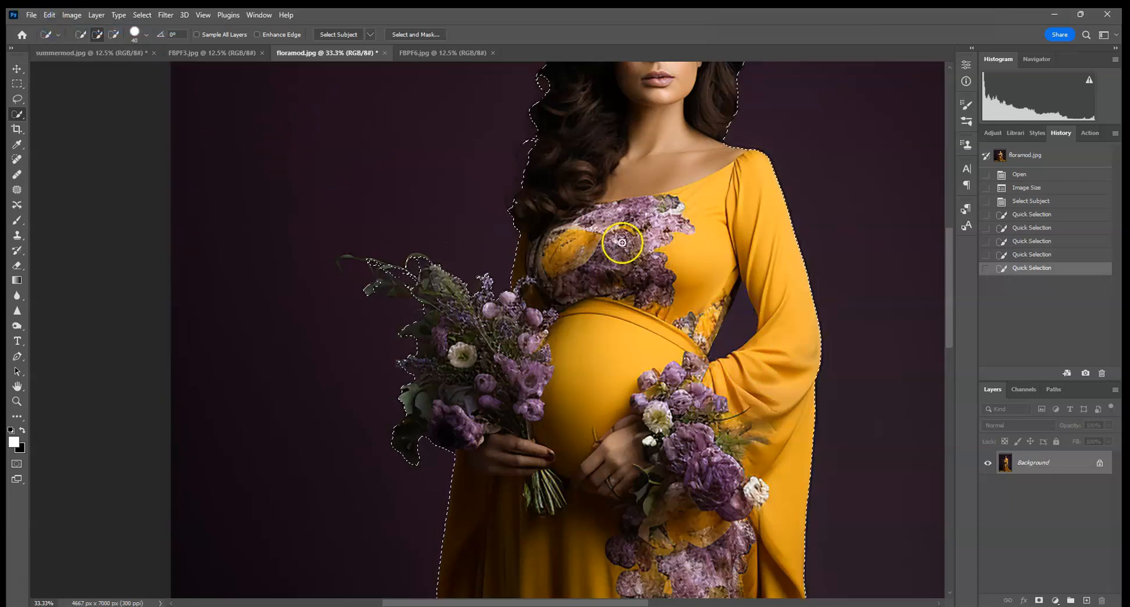
pyautogui.click(50, 15)
pyautogui.click(56, 23)
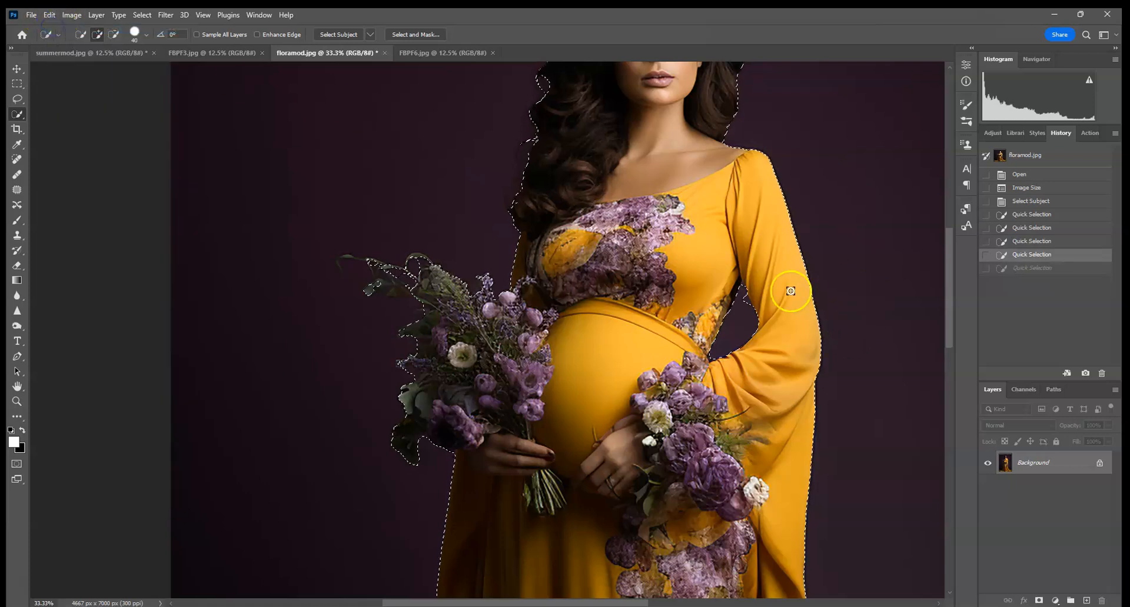
# Step: Add the missed ruffled folds along the lower-left hem of the dress train to the selection
pyautogui.moveTo(703, 273)
pyautogui.mouseDown()
pyautogui.moveTo(571, 386)
pyautogui.moveTo(576, 366)
pyautogui.mouseUp()
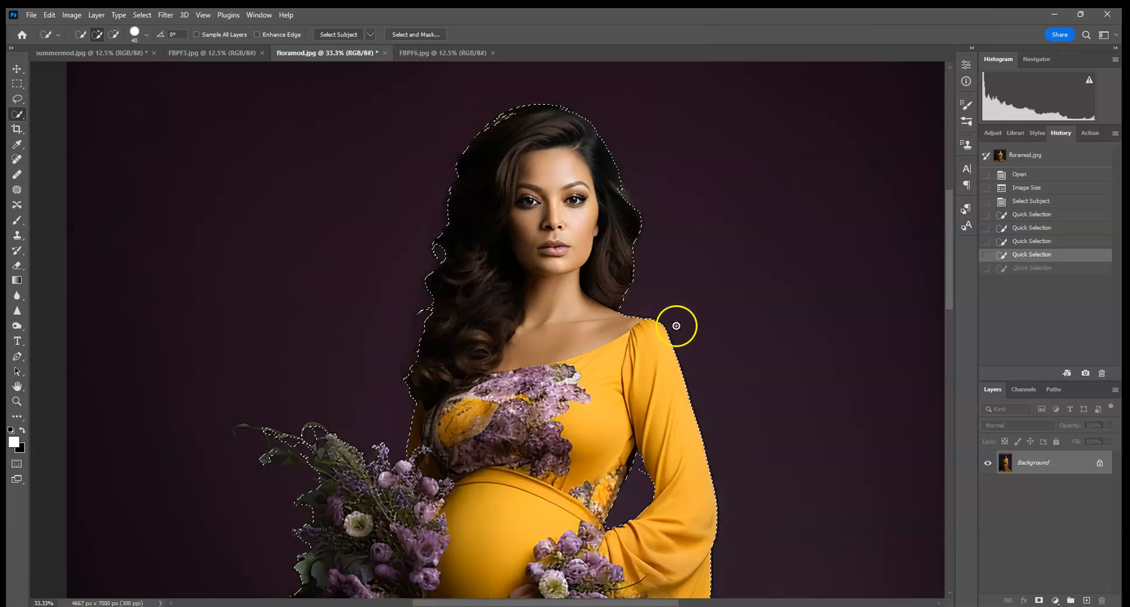
pyautogui.moveTo(663, 469); pyautogui.dragTo(604, 190)
pyautogui.moveTo(663, 414); pyautogui.dragTo(658, 220)
pyautogui.moveTo(733, 486); pyautogui.dragTo(711, 250)
pyautogui.moveTo(714, 318); pyautogui.dragTo(875, 290)
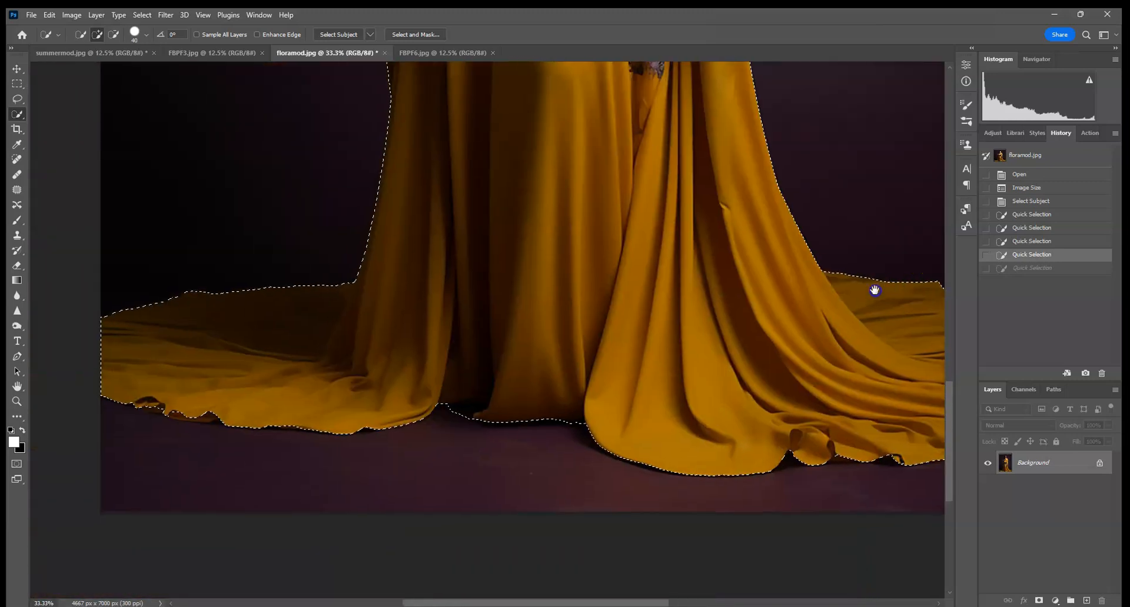
pyautogui.moveTo(345, 333); pyautogui.dragTo(567, 276)
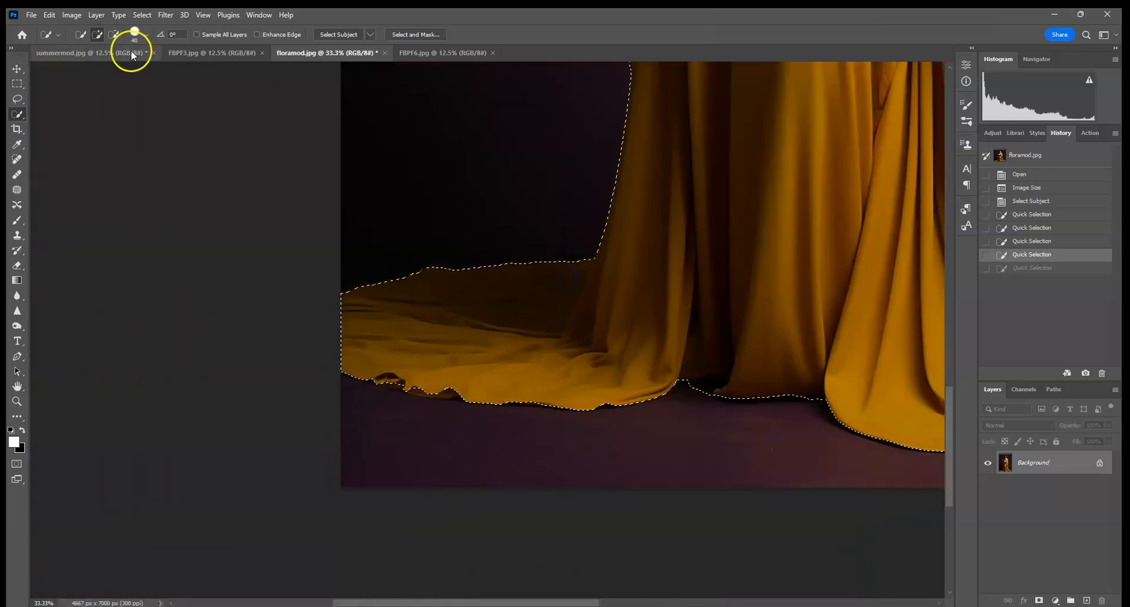
pyautogui.moveTo(406, 382); pyautogui.dragTo(386, 381)
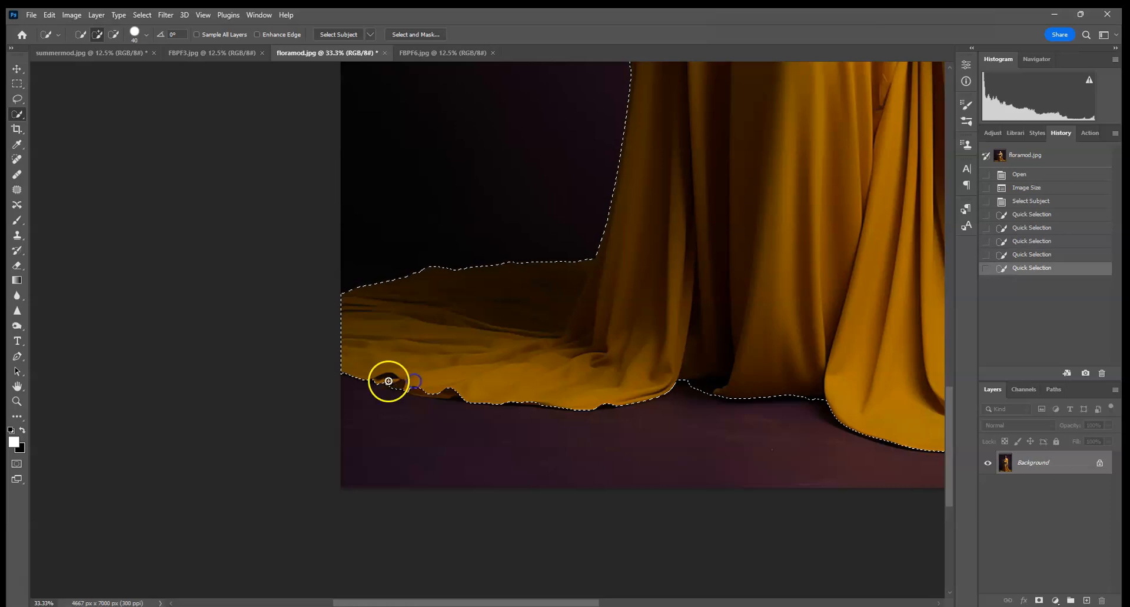
pyautogui.click(415, 387)
pyautogui.click(435, 390)
pyautogui.click(527, 393)
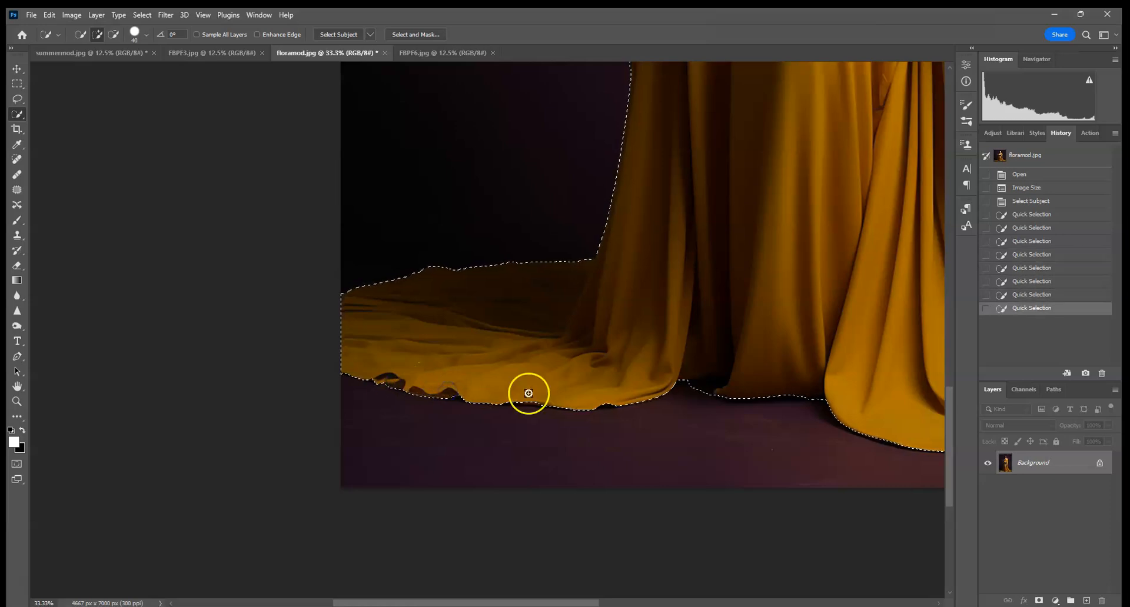
# Step: Inspect the selection outline around the hair, bouquet, sleeves and dress, ending with the whole portrait in view
pyautogui.moveTo(774, 242); pyautogui.dragTo(609, 363)
pyautogui.moveTo(565, 284); pyautogui.dragTo(535, 348)
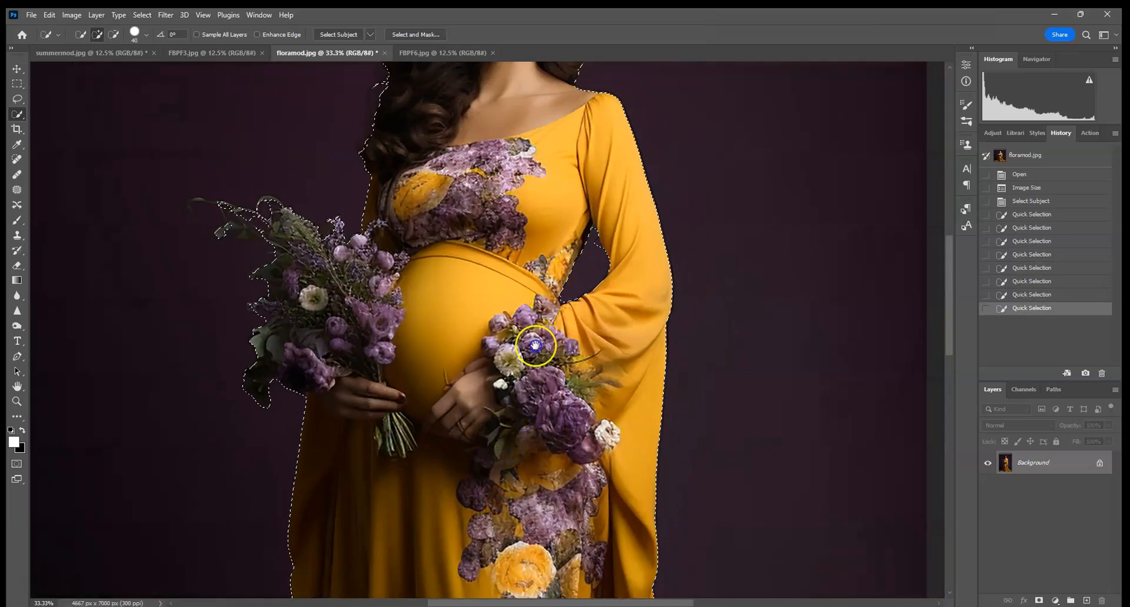
pyautogui.moveTo(570, 298); pyautogui.dragTo(647, 66)
pyautogui.moveTo(651, 390); pyautogui.dragTo(557, 379)
pyautogui.moveTo(573, 260); pyautogui.dragTo(597, 337)
pyautogui.moveTo(651, 263); pyautogui.dragTo(723, 133)
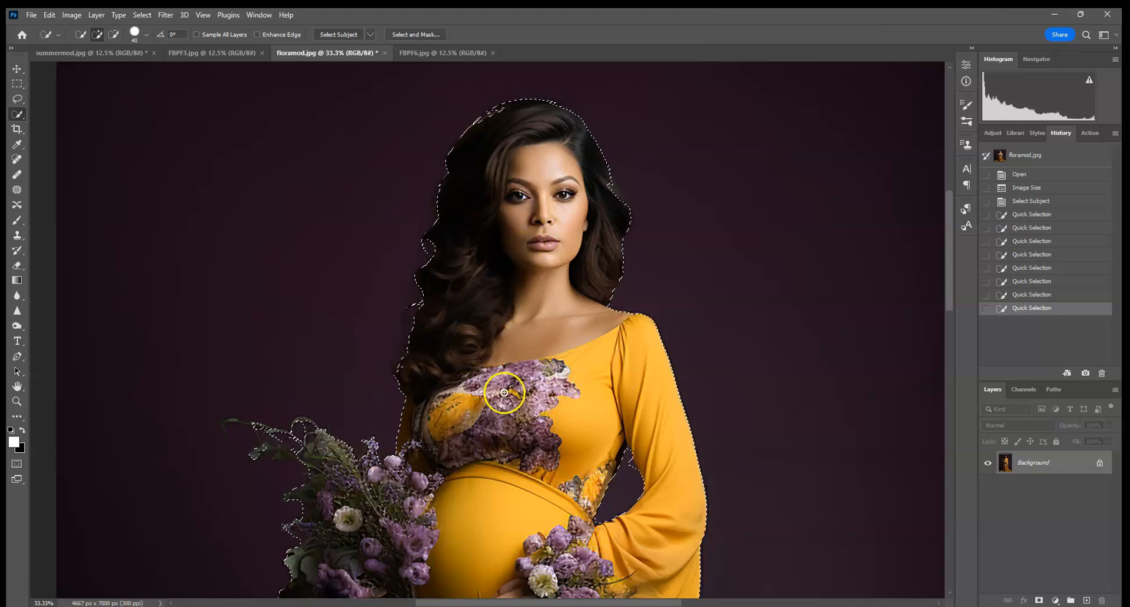
pyautogui.scroll(-5, 449, 395)
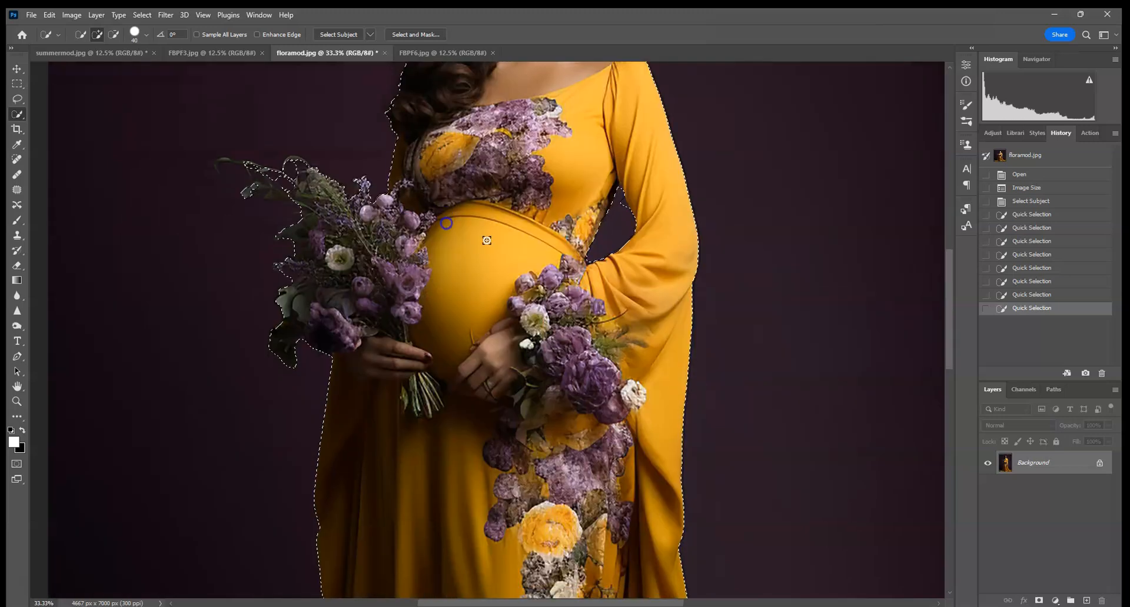
pyautogui.scroll(-3, 560, 299)
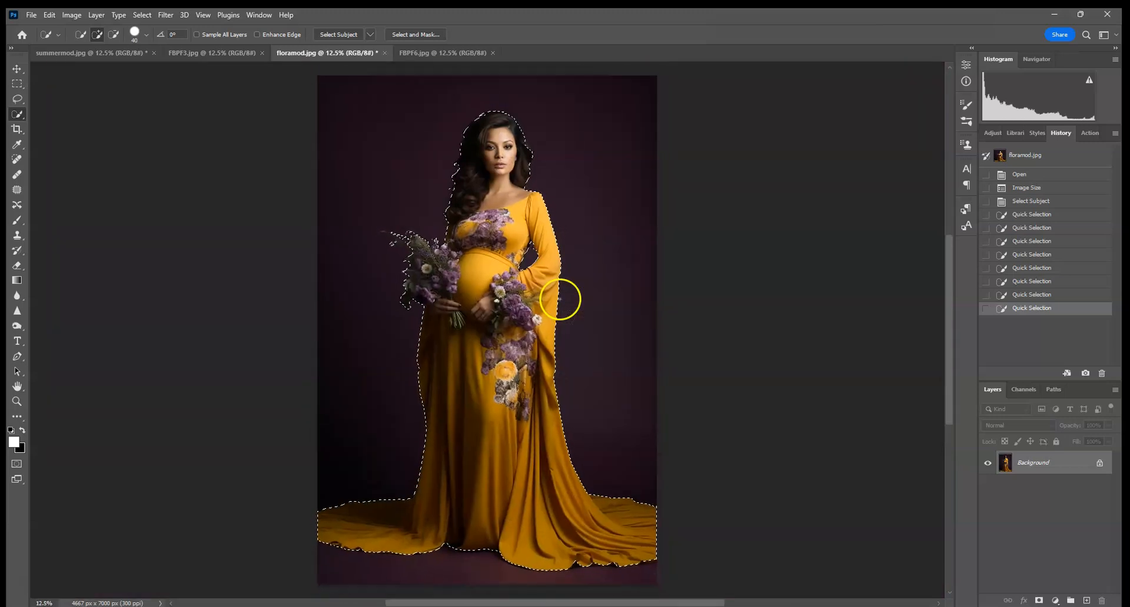
# Step: Duplicate the portrait's Background layer, add a layer mask from the subject selection, and invert that mask
pyautogui.moveTo(1036, 462); pyautogui.dragTo(1086, 600)
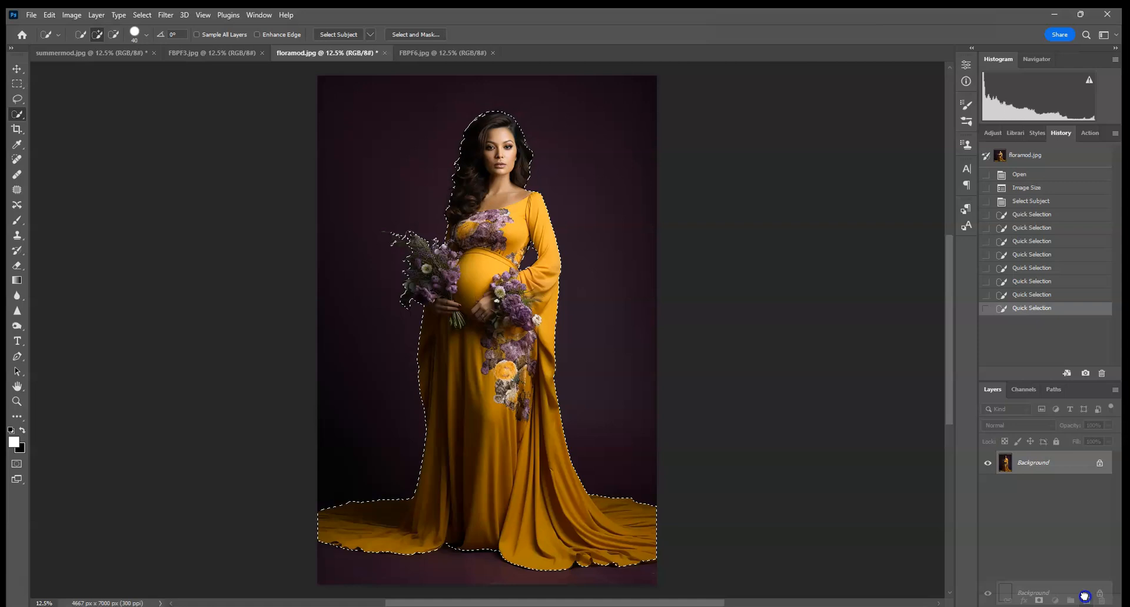
pyautogui.click(1040, 600)
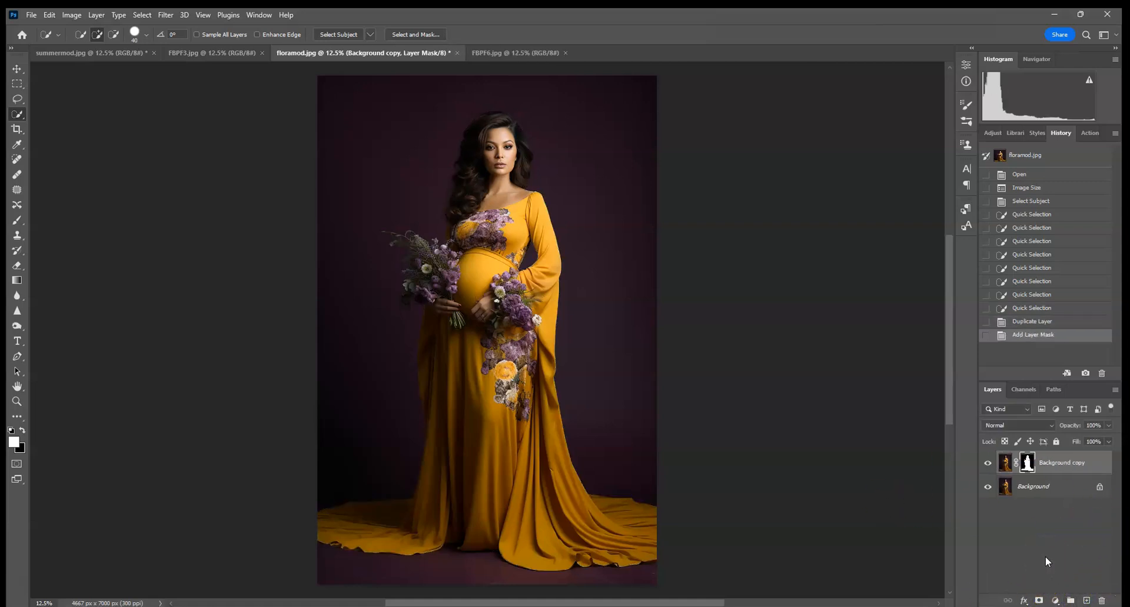
pyautogui.hotkey('ctrl', 'i')
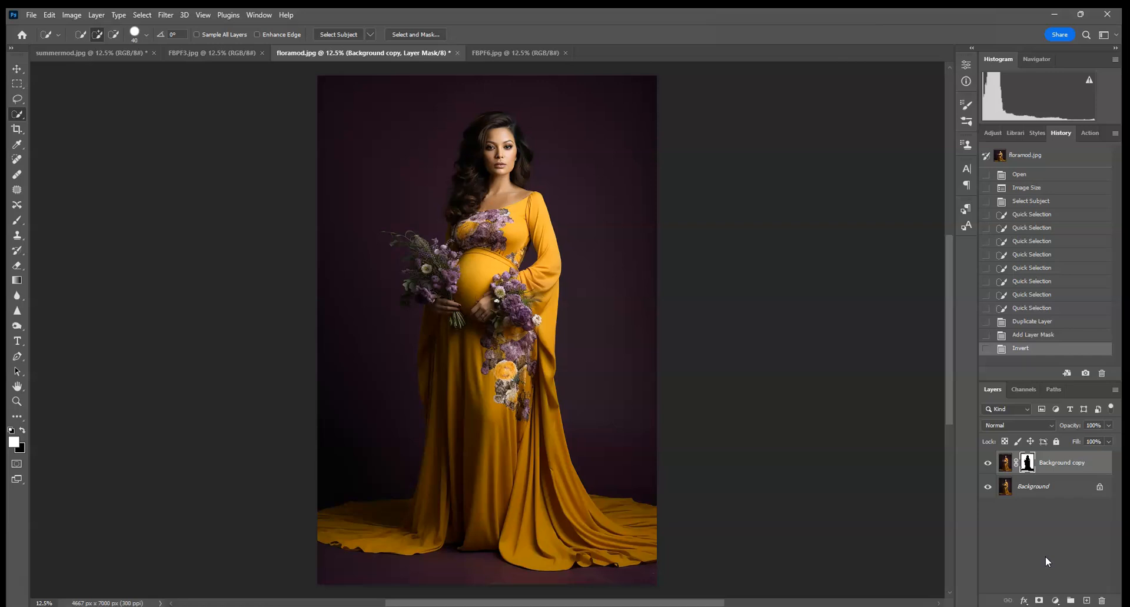
# Step: Paste the floral backdrop above the masked copy and clip it to that layer, keeping the blend mode at Normal
pyautogui.click(50, 14)
pyautogui.click(71, 118)
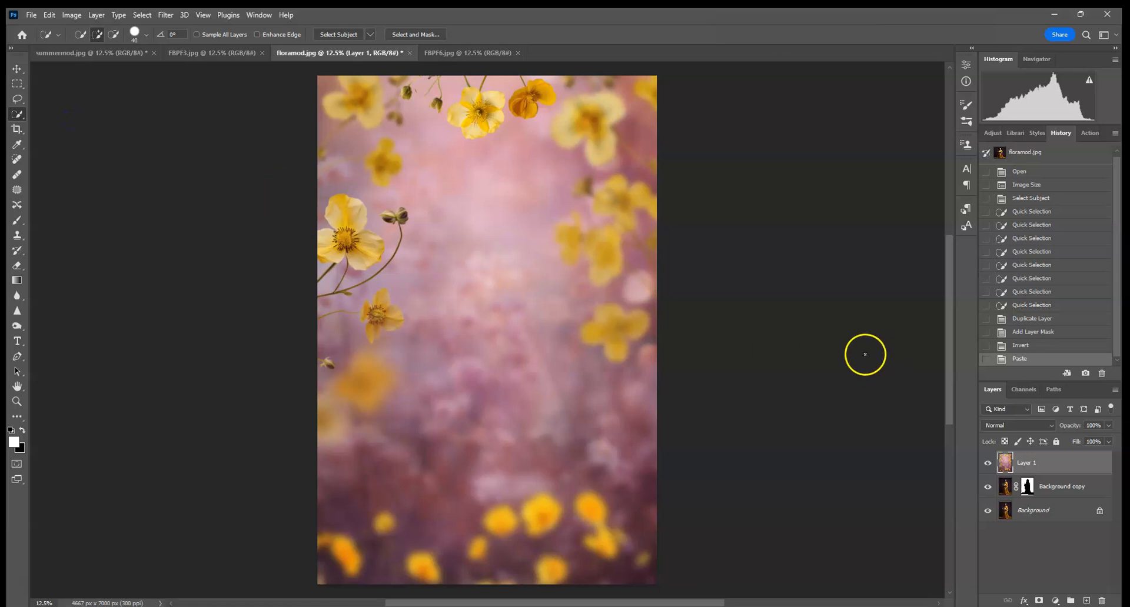
pyautogui.keyDown('alt'); pyautogui.click(1059, 474); pyautogui.keyUp('alt')
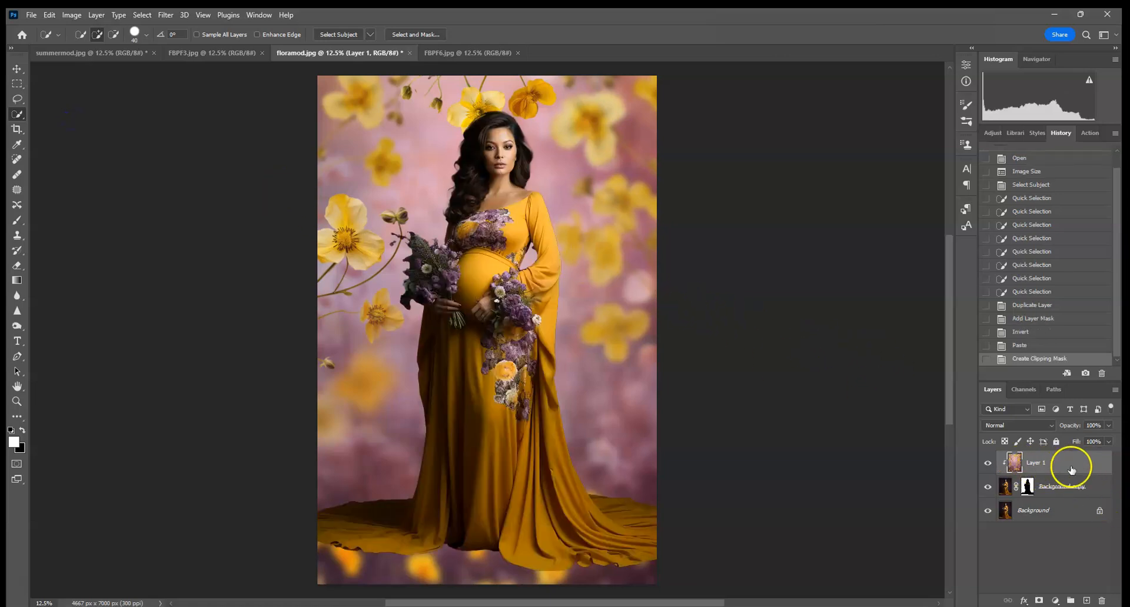
pyautogui.click(1032, 424)
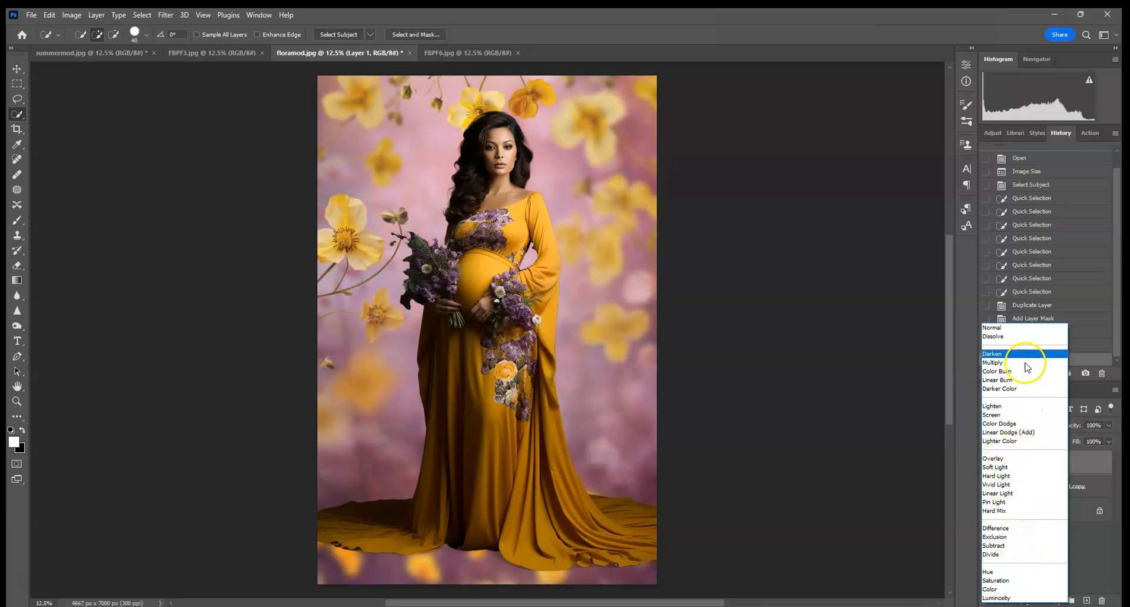
pyautogui.click(1021, 327)
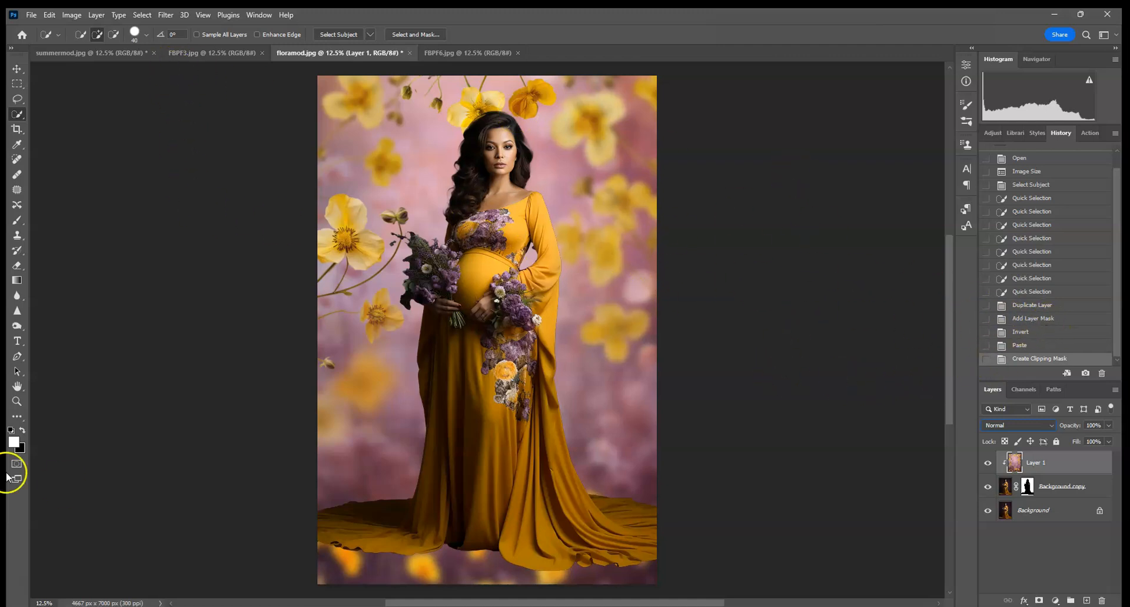
# Step: Add a Curves adjustment clipped to the backdrop and darken its midtones with a point at input 175, output 89
pyautogui.click(992, 133)
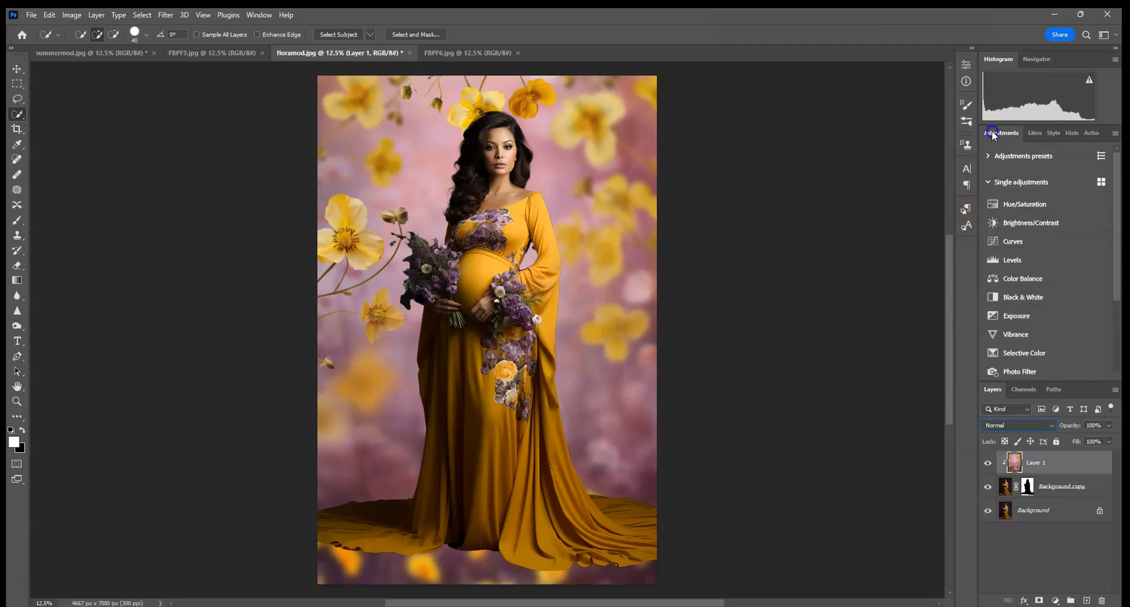
pyautogui.click(988, 249)
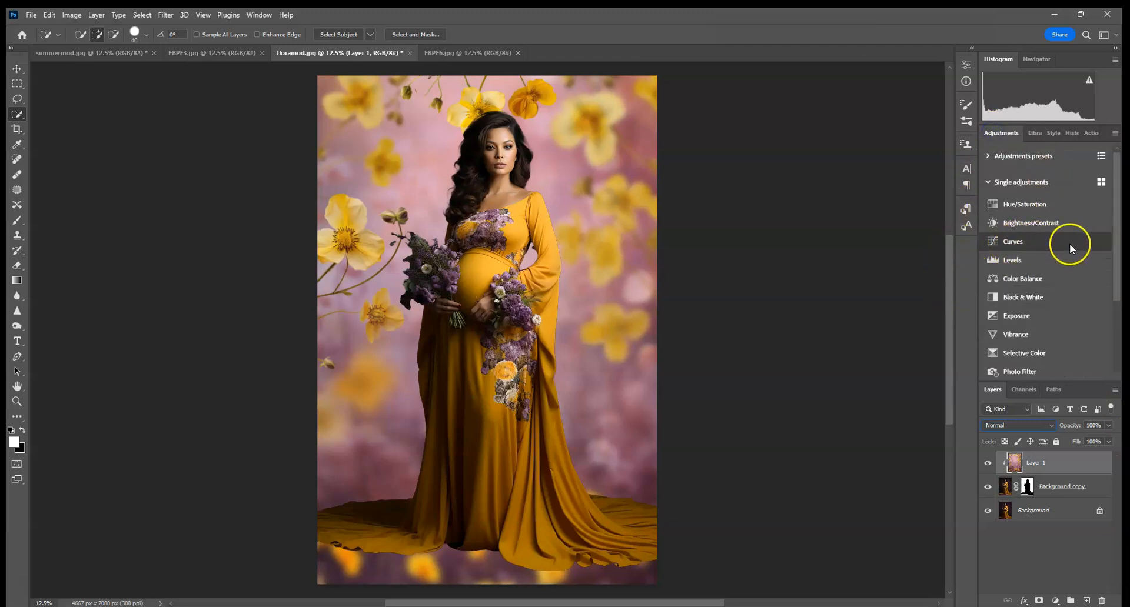
pyautogui.click(1037, 245)
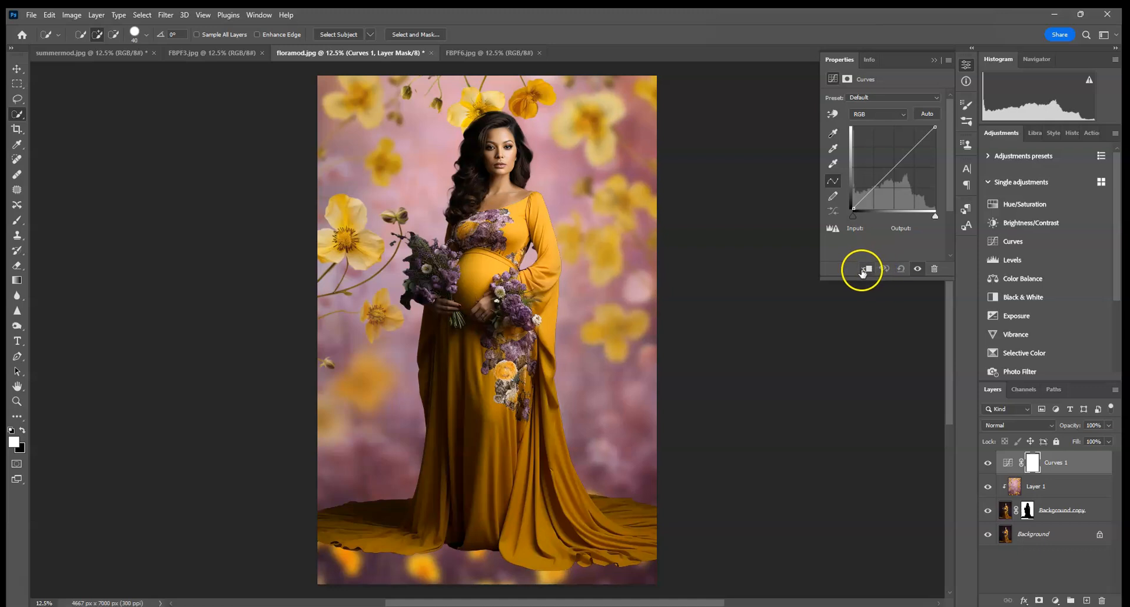
pyautogui.click(868, 268)
pyautogui.moveTo(893, 175); pyautogui.dragTo(909, 179)
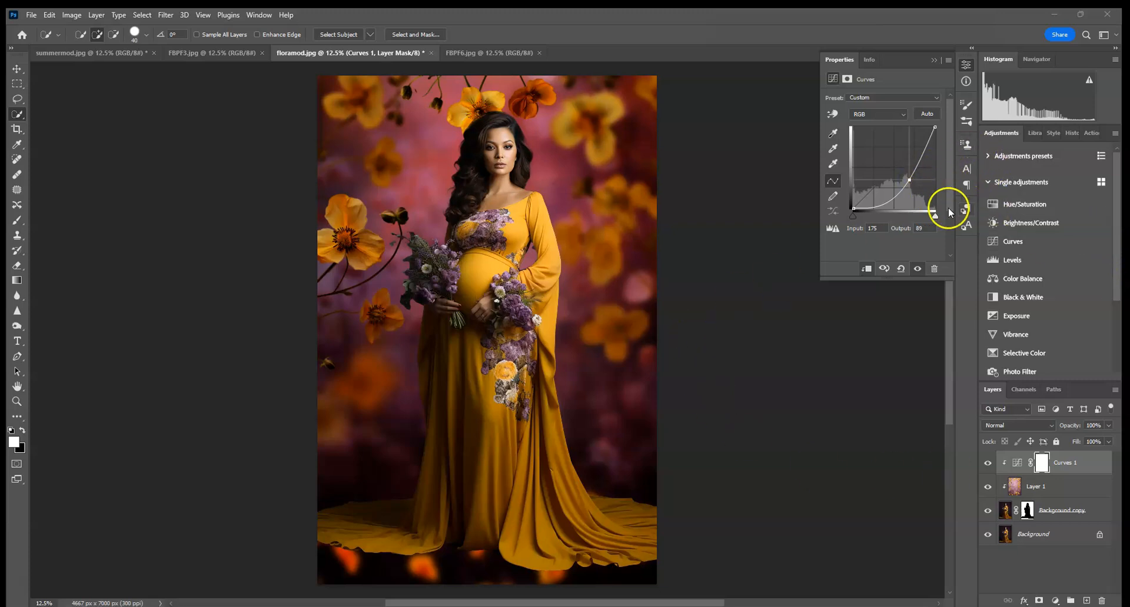
# Step: Add a clipped Hue/Saturation adjustment directly above the backdrop layer and reduce its saturation to about -17
pyautogui.click(1062, 492)
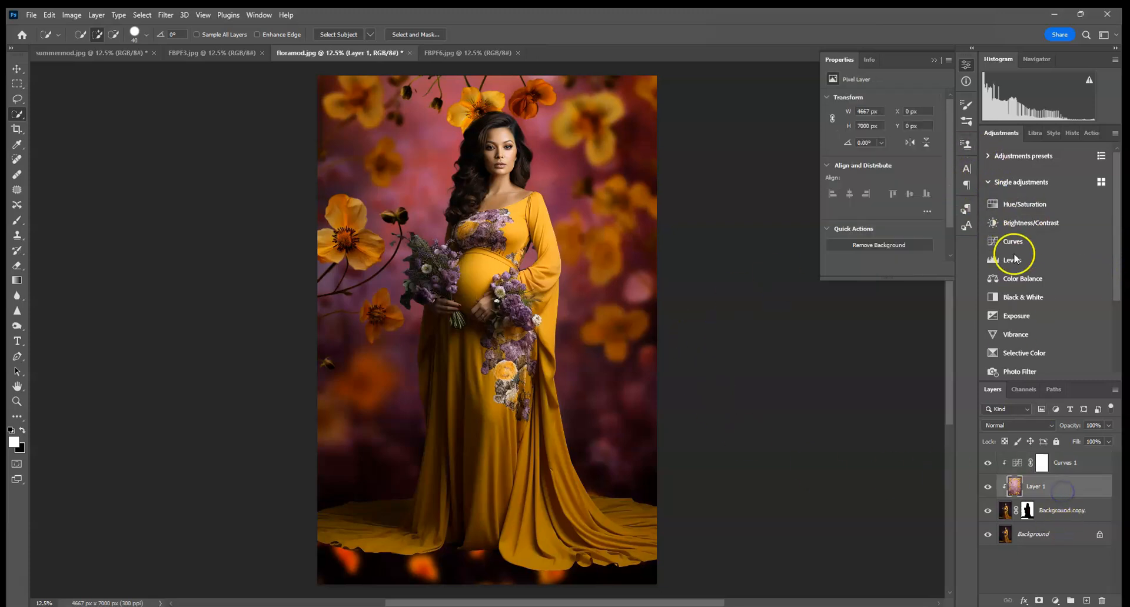
pyautogui.click(1023, 205)
pyautogui.moveTo(881, 165); pyautogui.dragTo(878, 168)
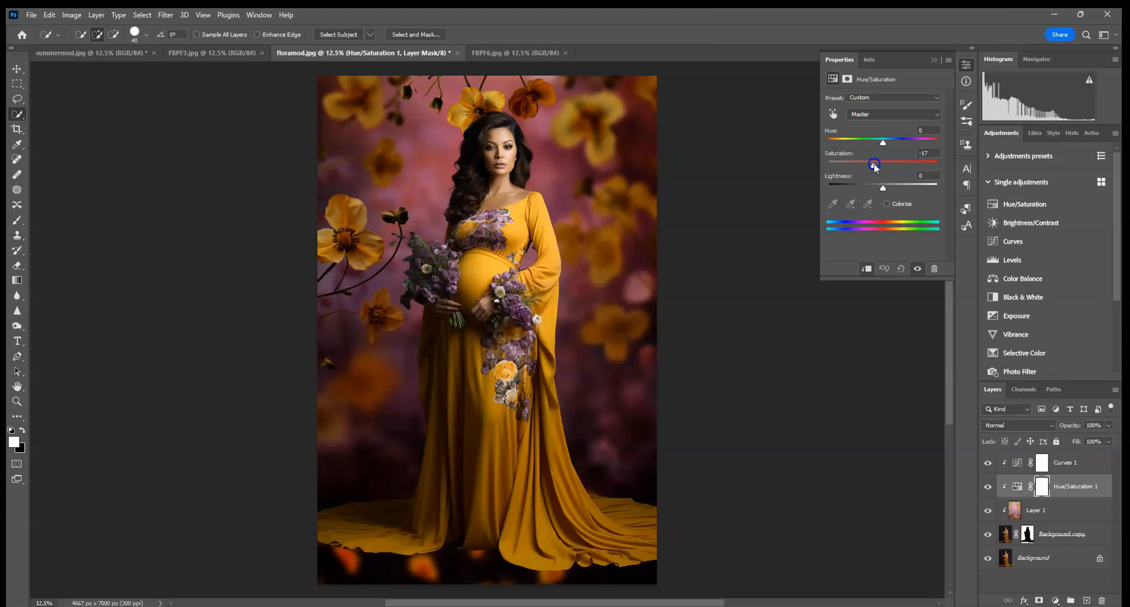
pyautogui.click(933, 60)
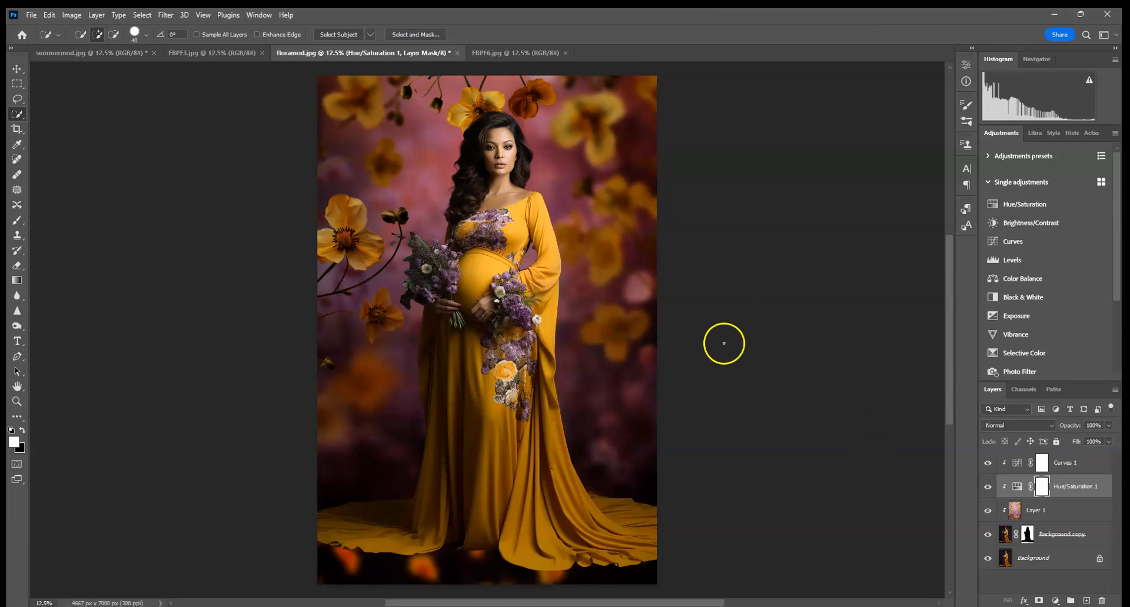
# Step: Apply a Gaussian Blur with a 27.7-pixel radius to the floral backdrop layer
pyautogui.click(1056, 510)
pyautogui.click(165, 16)
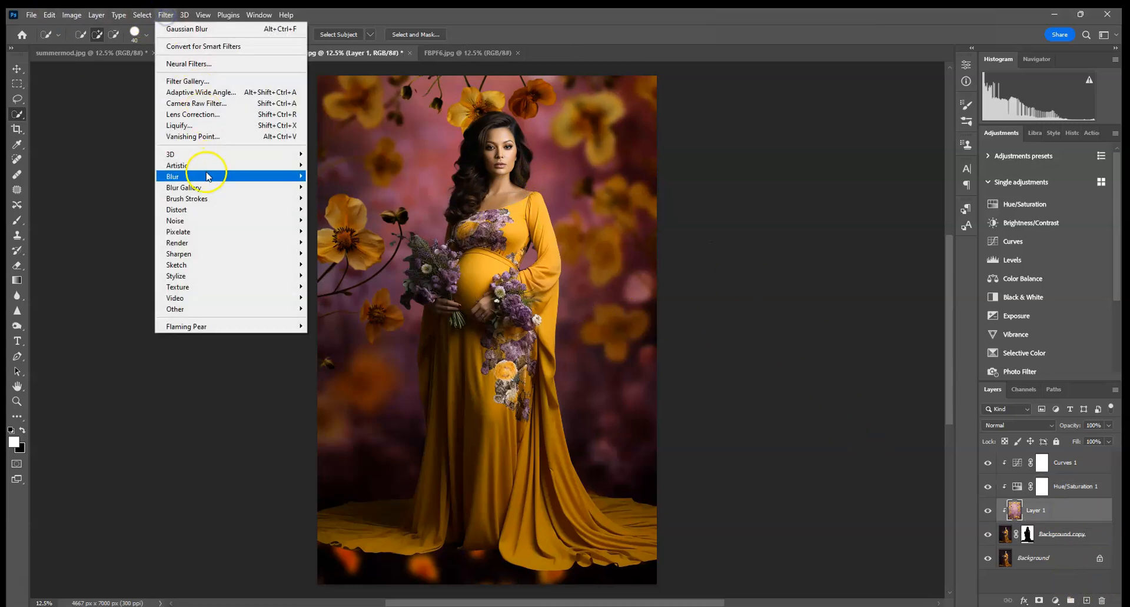
pyautogui.moveTo(203, 177)
pyautogui.click(320, 222)
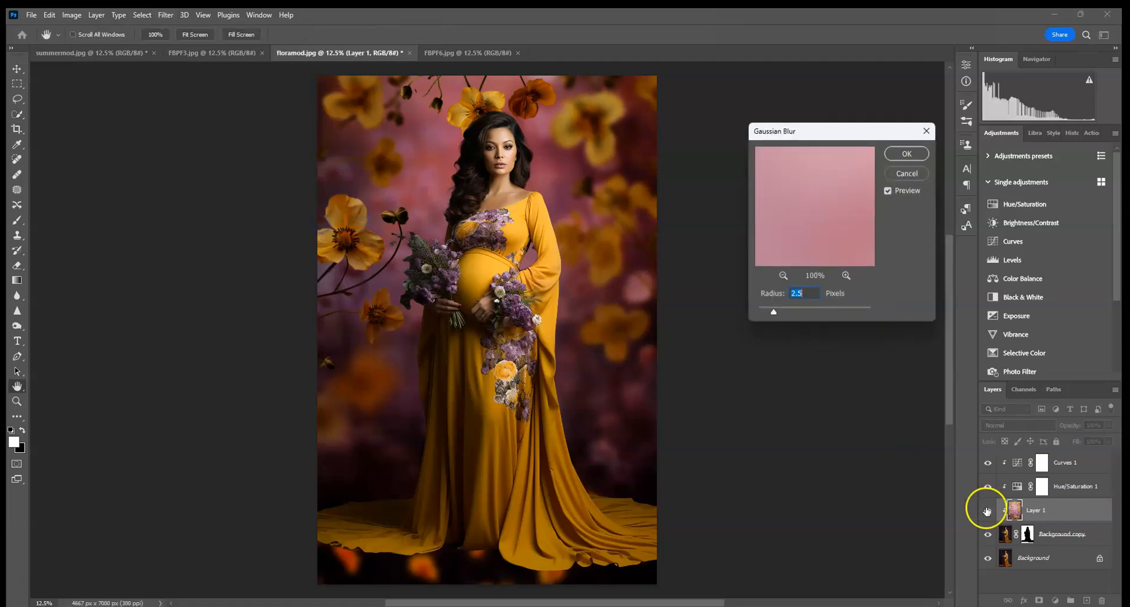
pyautogui.click(774, 314)
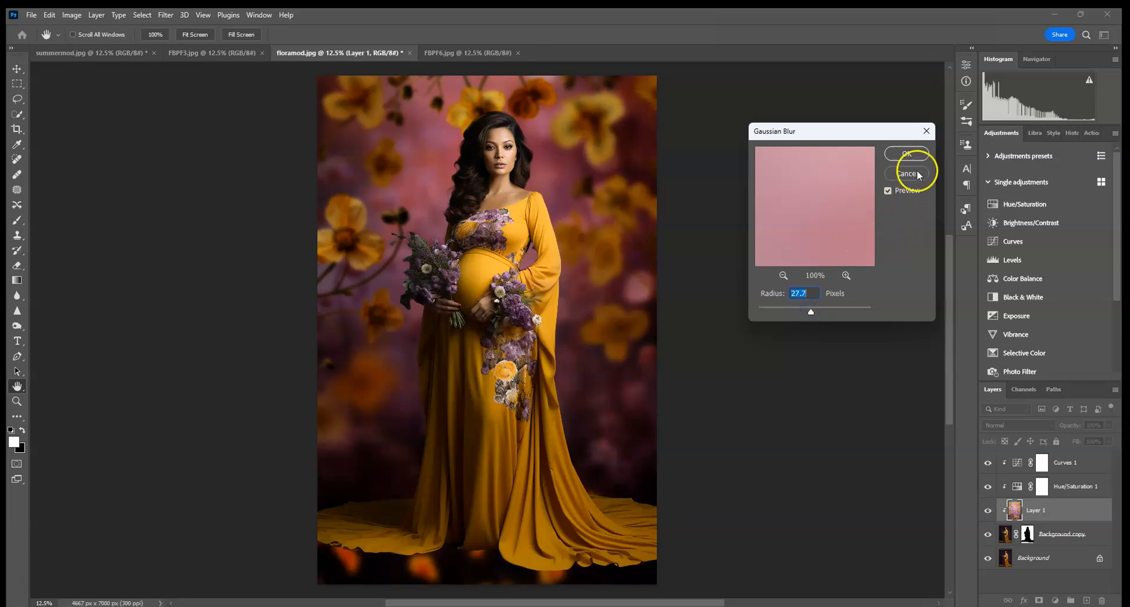
pyautogui.click(904, 154)
pyautogui.press('w')
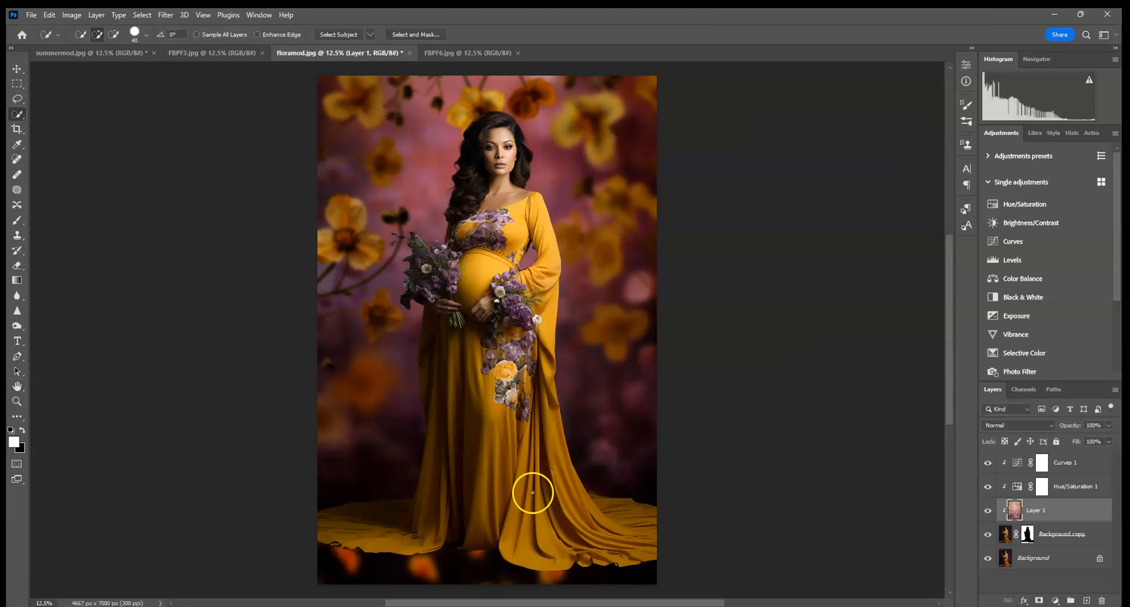
# Step: Target the Background copy's layer mask at the gap between arm and waist, and set a white Brush to 15 px and 100% opacity
pyautogui.click(1027, 533)
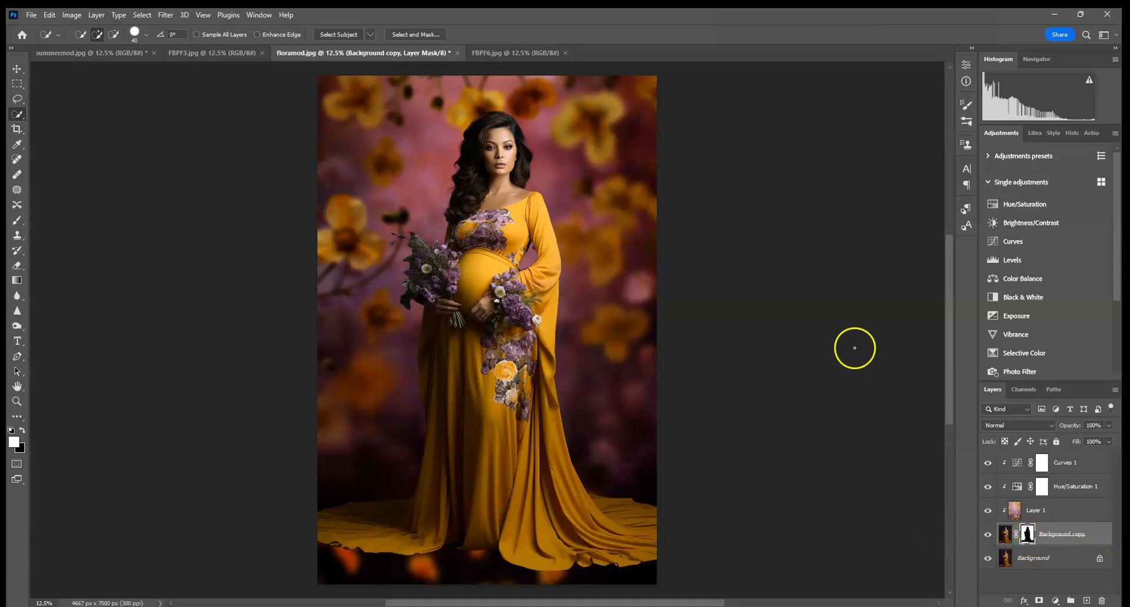
pyautogui.hotkey('ctrl', '+')
pyautogui.hotkey('ctrl', '+')
pyautogui.hotkey('ctrl', '+')
pyautogui.hotkey('ctrl', '+')
pyautogui.hotkey('ctrl', '+')
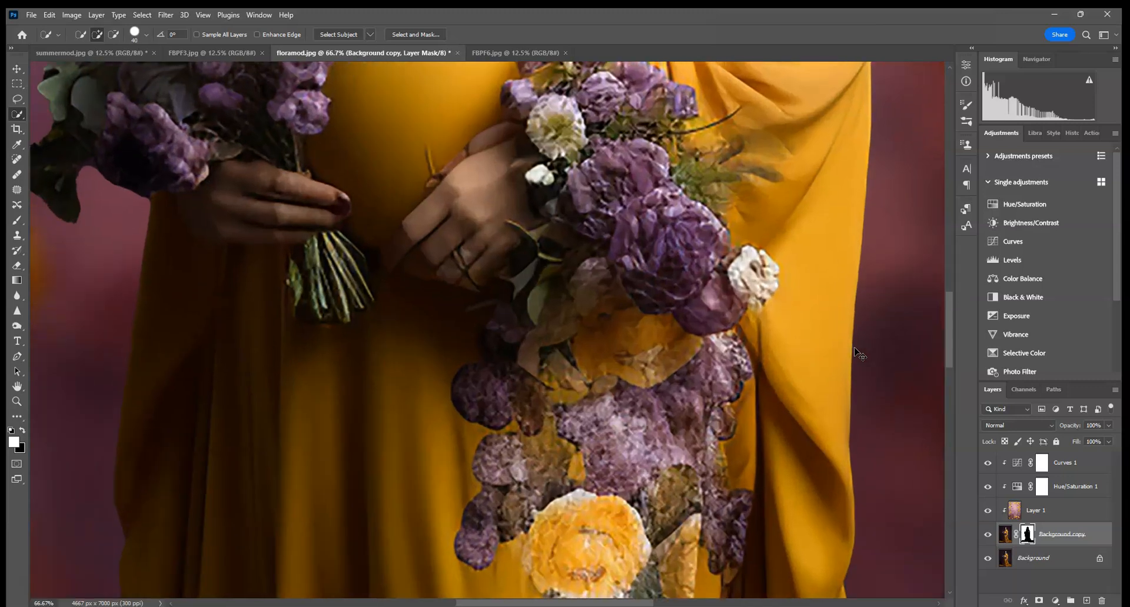
pyautogui.scroll(10, 789, 312)
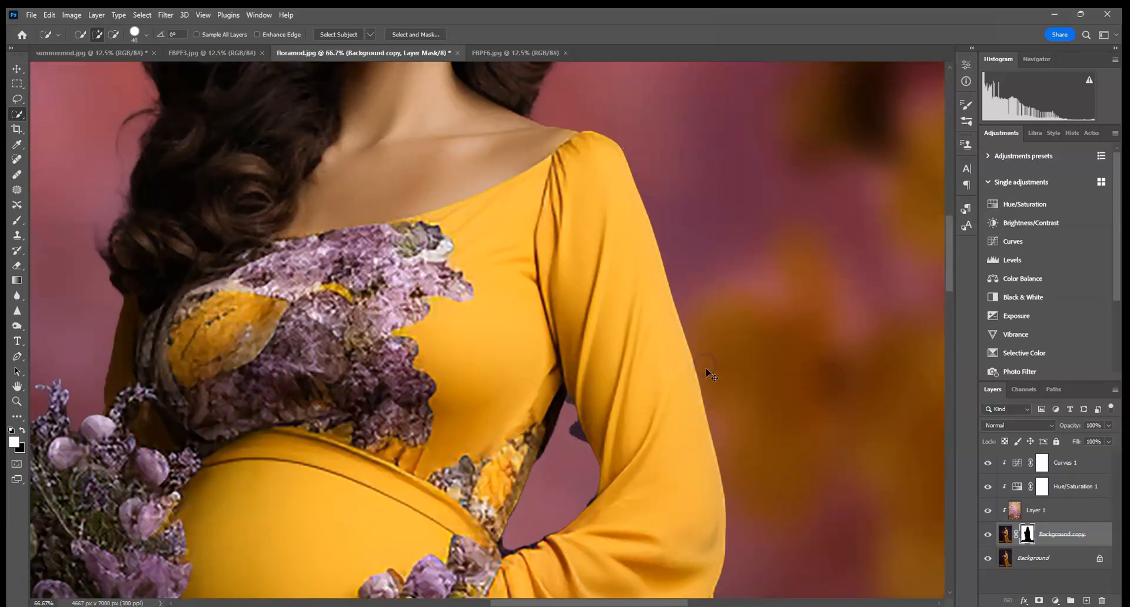
pyautogui.hotkey('ctrl', '+')
pyautogui.hotkey('ctrl', '+')
pyautogui.moveTo(650, 460); pyautogui.dragTo(589, 119)
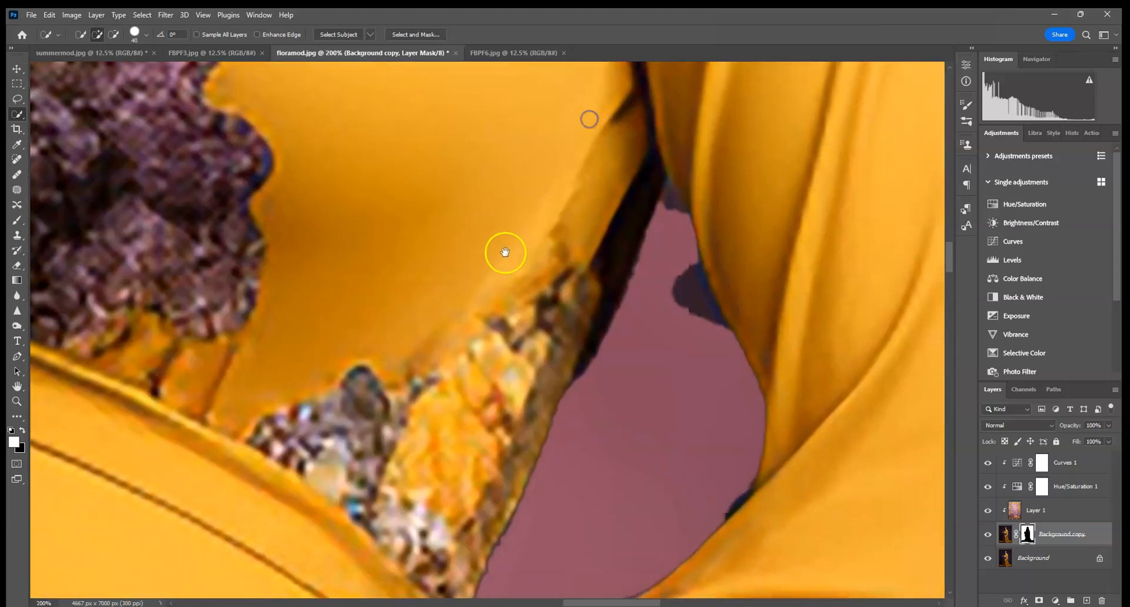
pyautogui.click(17, 220)
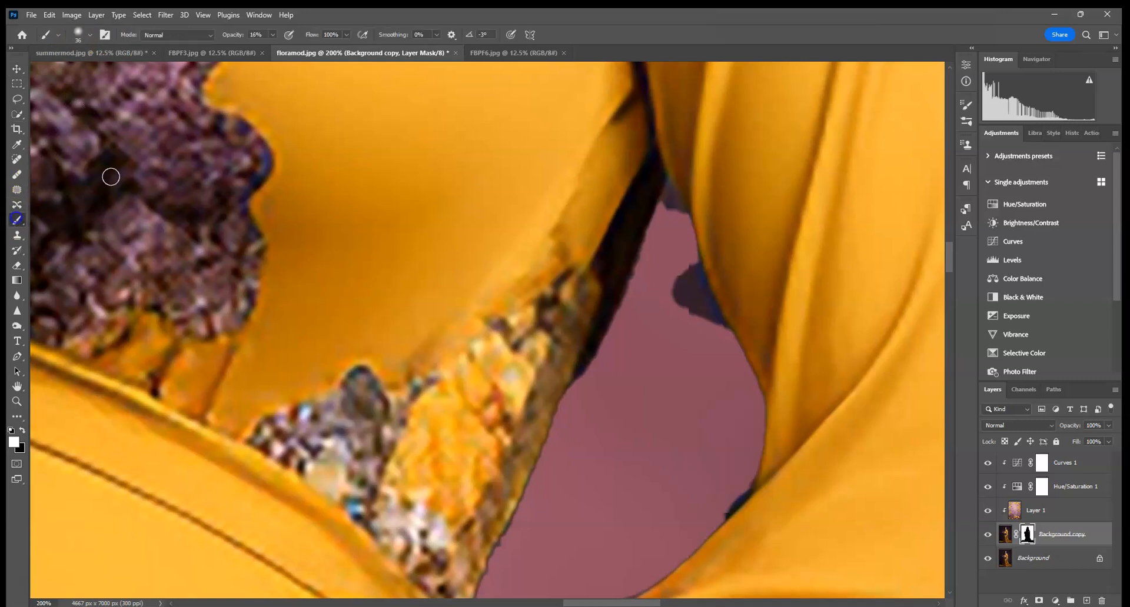
pyautogui.click(89, 36)
pyautogui.moveTo(89, 73); pyautogui.dragTo(77, 72)
pyautogui.click(272, 35)
pyautogui.moveTo(274, 47); pyautogui.dragTo(404, 43)
# Step: Paint white on the mask over the leftover dark patches and edges in the gap between the arm and the waist
pyautogui.moveTo(667, 279)
pyautogui.mouseDown()
pyautogui.moveTo(693, 345)
pyautogui.moveTo(672, 269)
pyautogui.moveTo(679, 246)
pyautogui.moveTo(718, 350)
pyautogui.moveTo(682, 243)
pyautogui.moveTo(725, 341)
pyautogui.moveTo(689, 254)
pyautogui.moveTo(714, 303)
pyautogui.mouseUp()
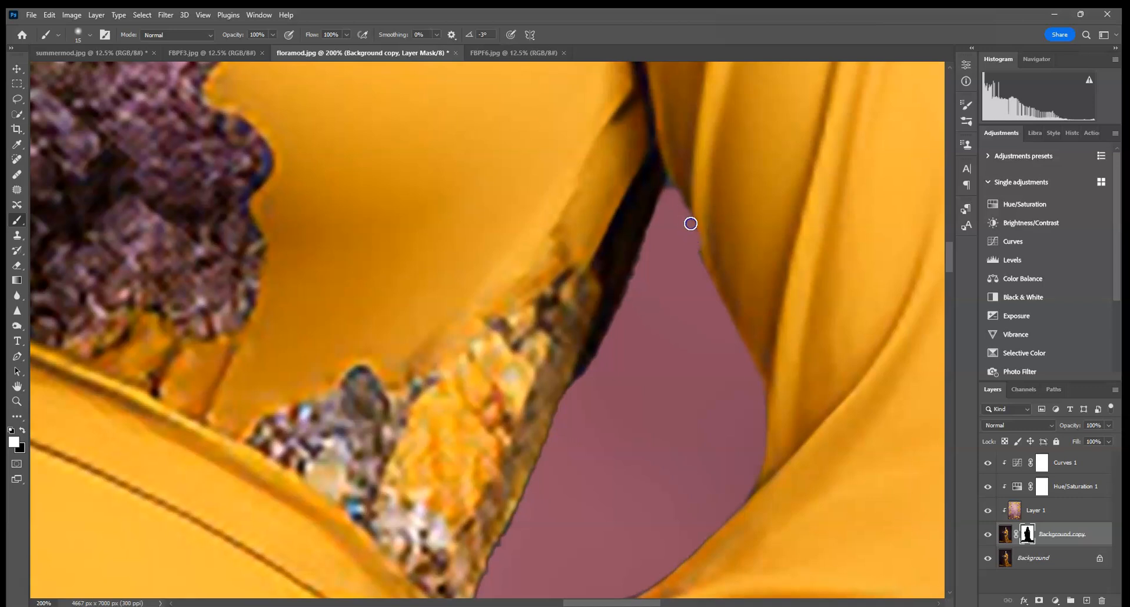
pyautogui.moveTo(611, 341); pyautogui.dragTo(577, 406)
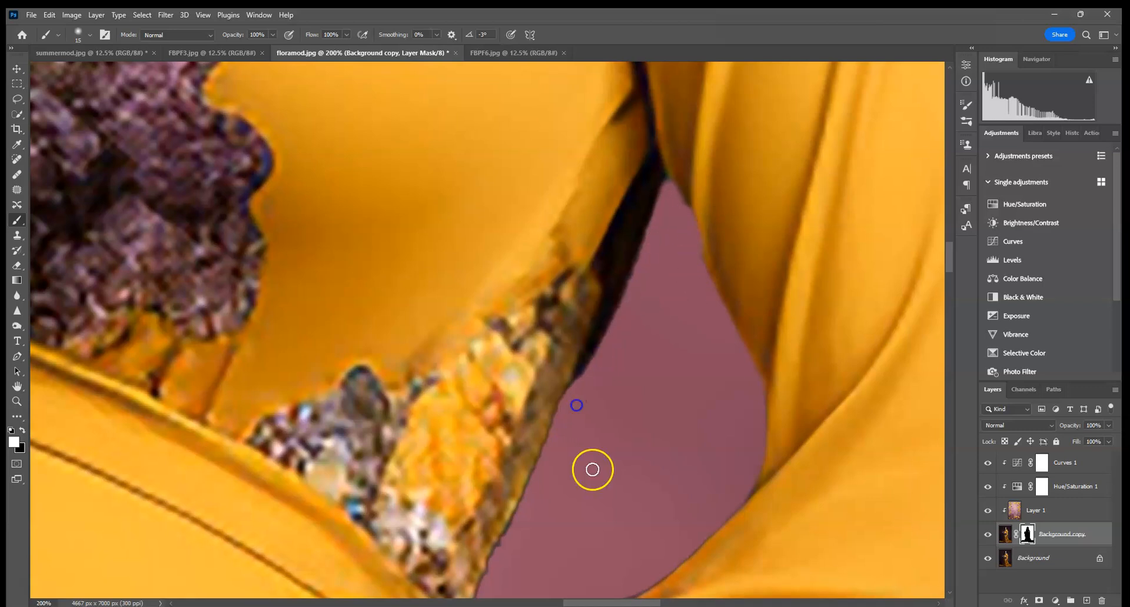
pyautogui.moveTo(590, 549); pyautogui.dragTo(634, 295)
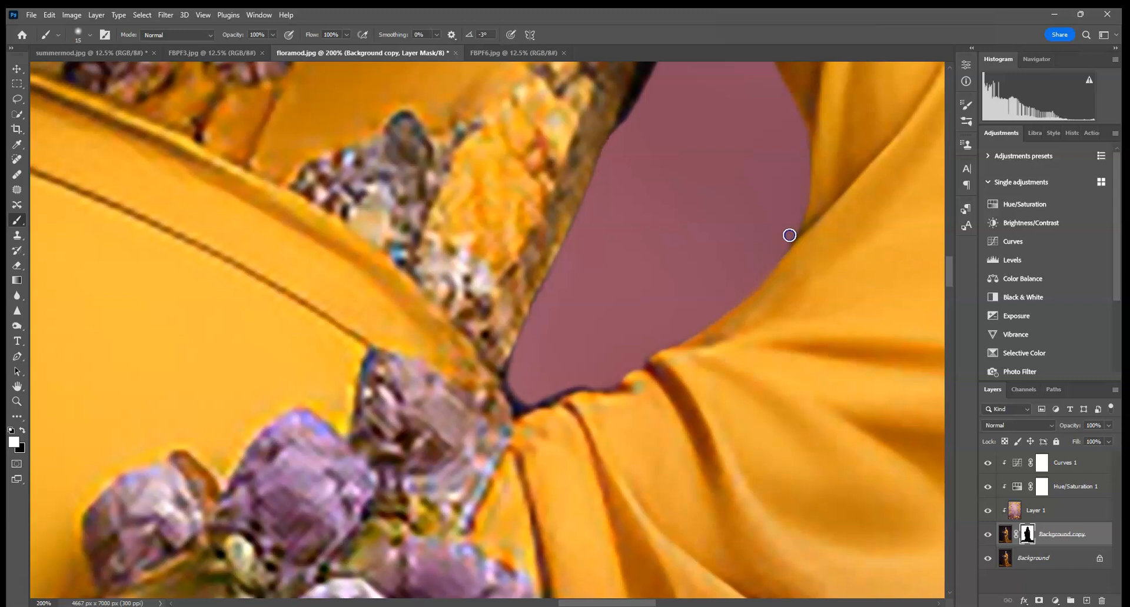
pyautogui.moveTo(705, 169); pyautogui.dragTo(595, 302)
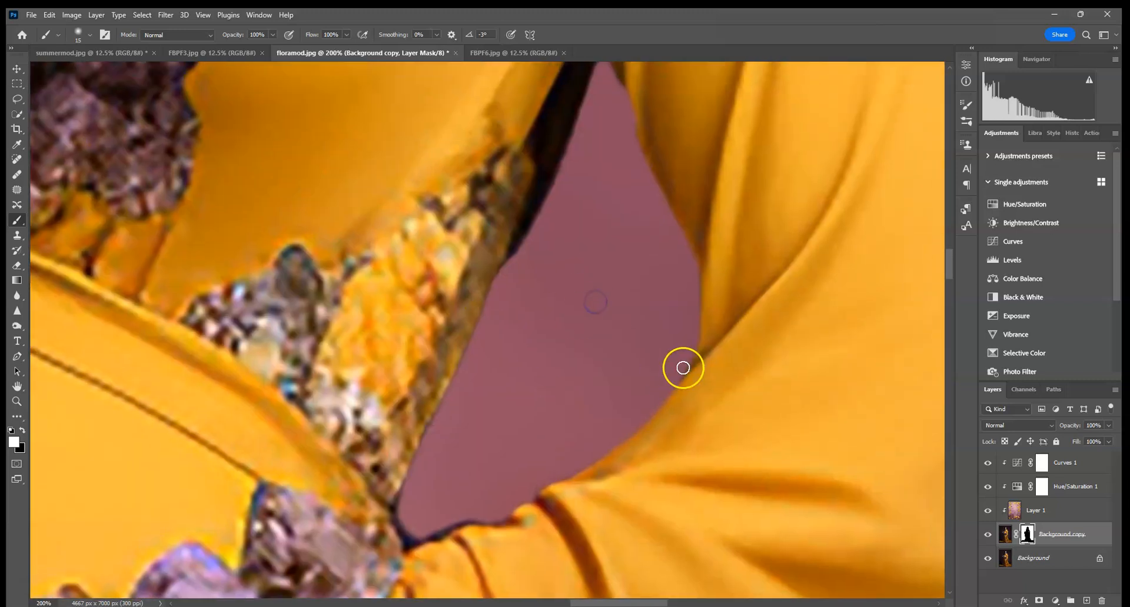
pyautogui.hotkey('ctrl', '0')
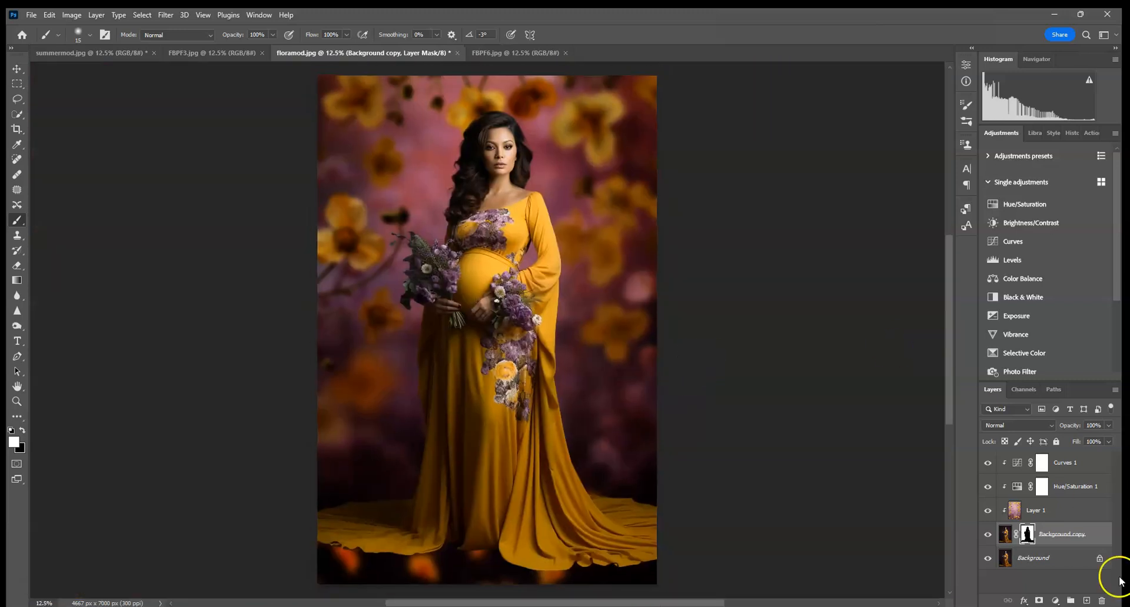
# Step: Add 1.53% Uniform noise to the blurred floral backdrop layer
pyautogui.click(1040, 510)
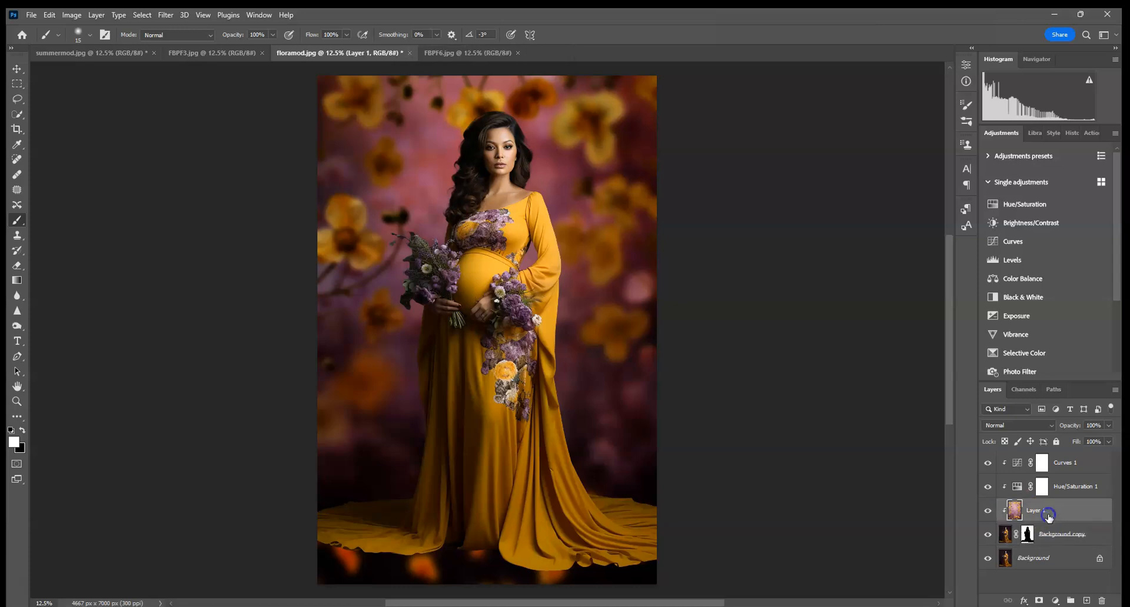
pyautogui.click(166, 15)
pyautogui.moveTo(297, 220)
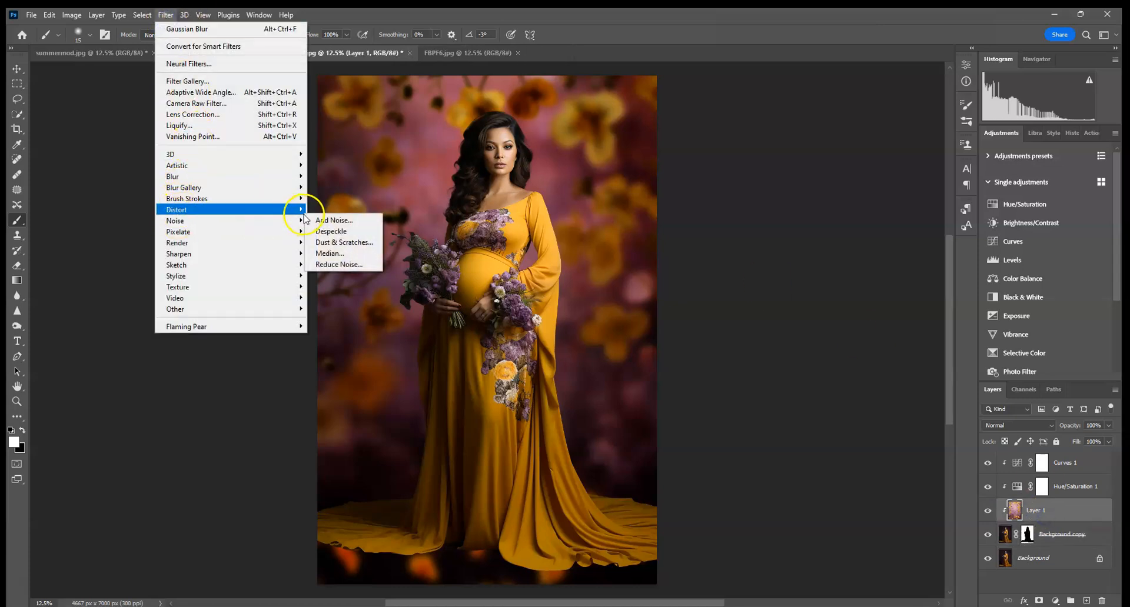
pyautogui.click(339, 219)
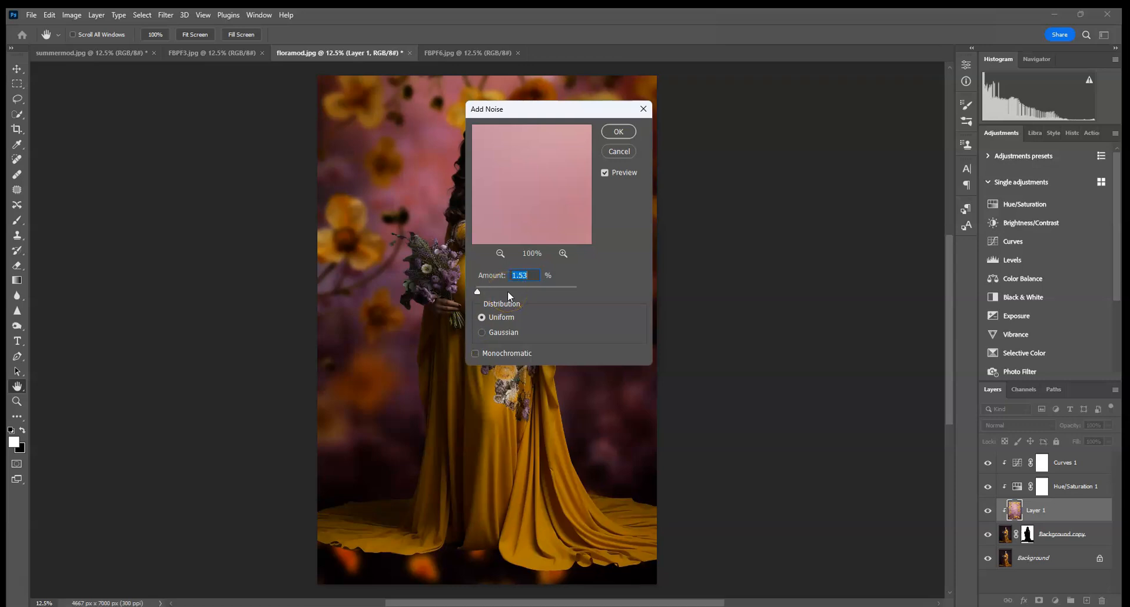
pyautogui.click(618, 131)
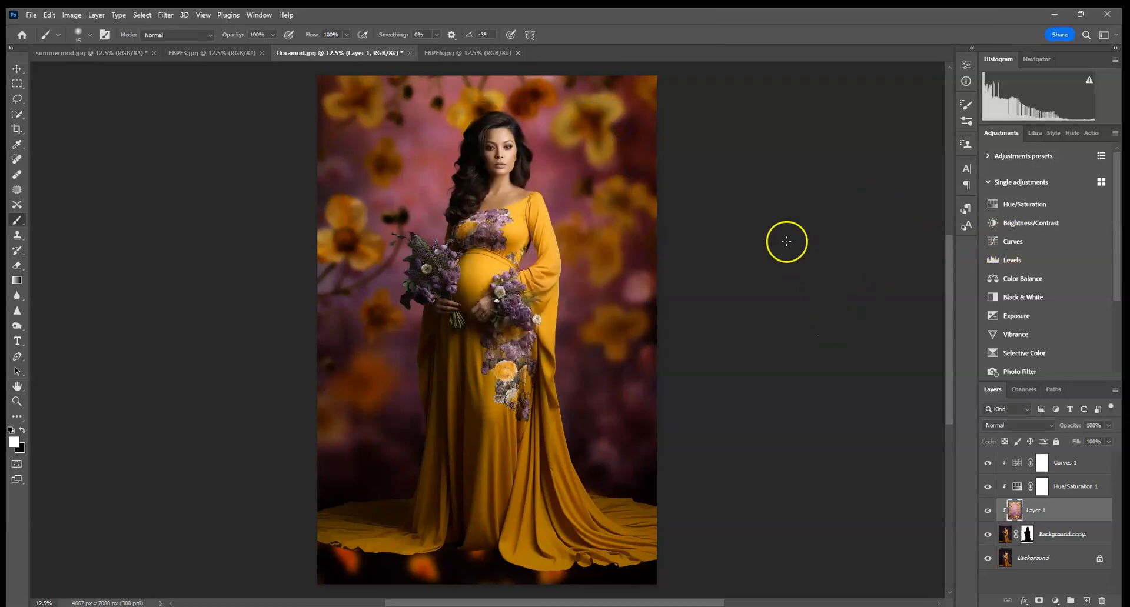
# Step: Examine the backdrop's noise texture and the cutout edges up close around the gap between the arm and the waist
pyautogui.hotkey('ctrl', '+')
pyautogui.hotkey('ctrl', '+')
pyautogui.hotkey('ctrl', '+')
pyautogui.hotkey('ctrl', '+')
pyautogui.hotkey('ctrl', '+')
pyautogui.hotkey('ctrl', '+')
pyautogui.hotkey('ctrl', '+')
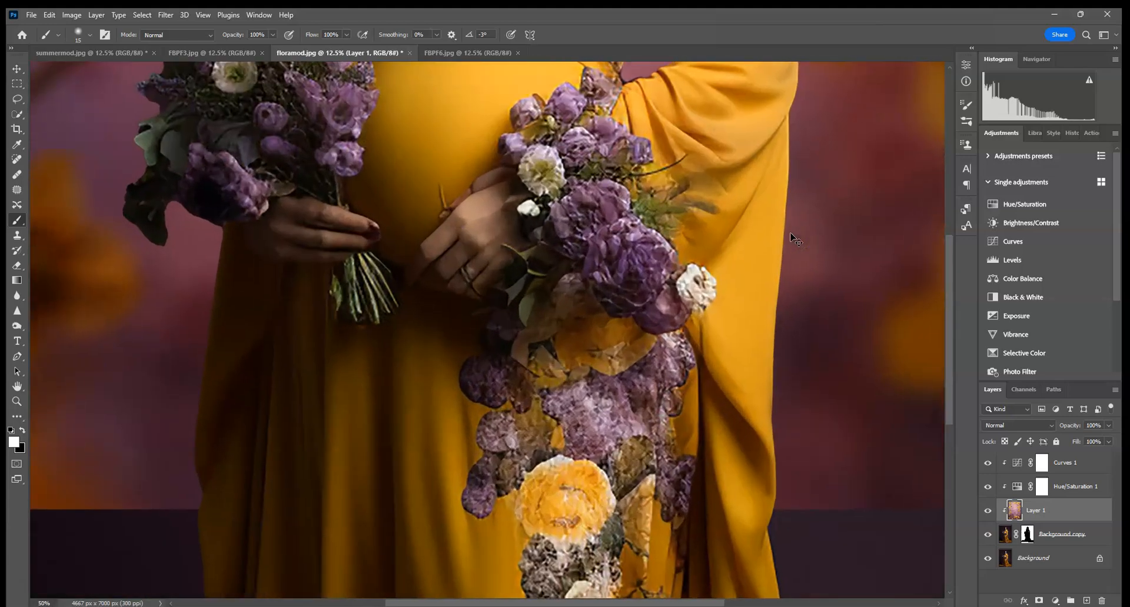
pyautogui.moveTo(710, 368); pyautogui.dragTo(659, 541)
pyautogui.moveTo(751, 201); pyautogui.dragTo(689, 570)
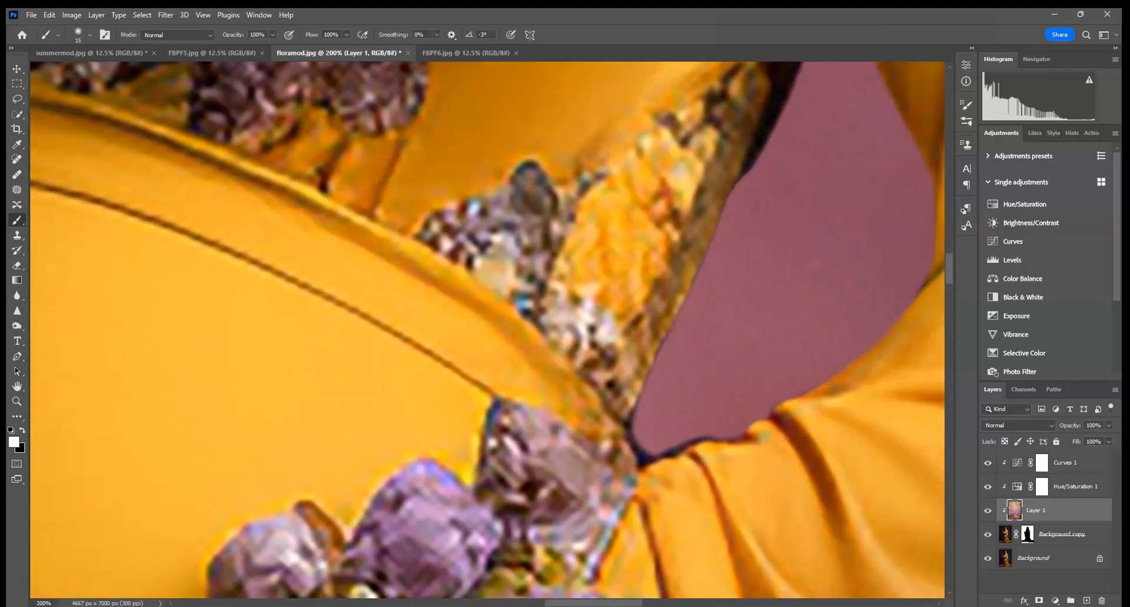
pyautogui.moveTo(742, 352); pyautogui.dragTo(671, 593)
pyautogui.moveTo(531, 199); pyautogui.dragTo(744, 291)
# Step: Blend the hair's outer edge around the head by painting black at 56 px on the Background copy's layer mask
pyautogui.click(1028, 534)
pyautogui.moveTo(423, 283); pyautogui.dragTo(583, 466)
pyautogui.hotkey('ctrl', '-')
pyautogui.moveTo(586, 169); pyautogui.dragTo(457, 508)
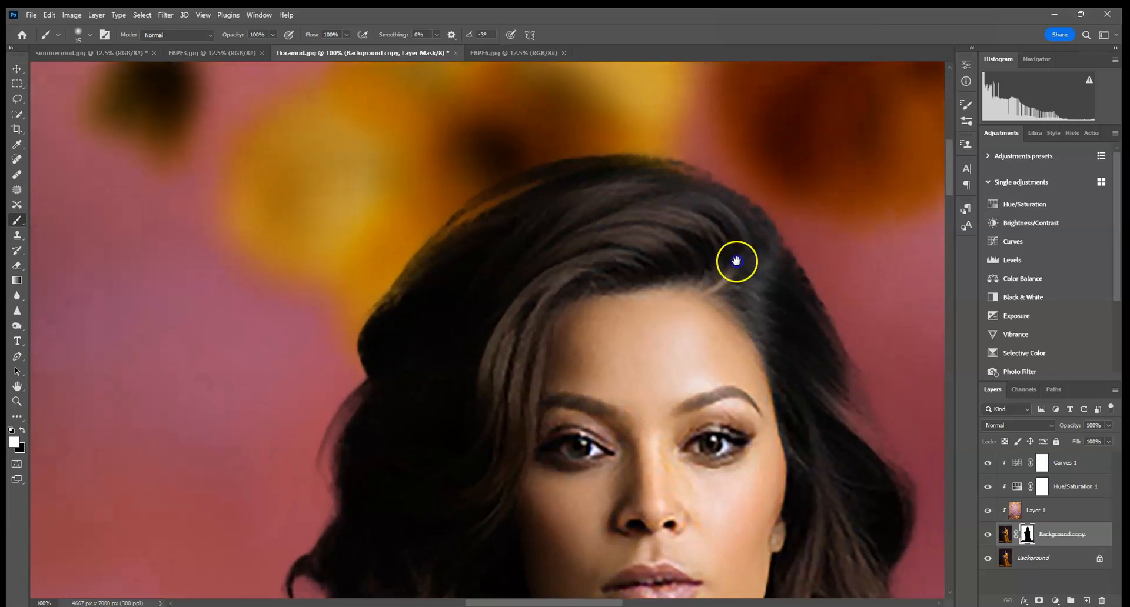
pyautogui.moveTo(736, 261); pyautogui.dragTo(666, 265)
pyautogui.moveTo(394, 424); pyautogui.dragTo(466, 243)
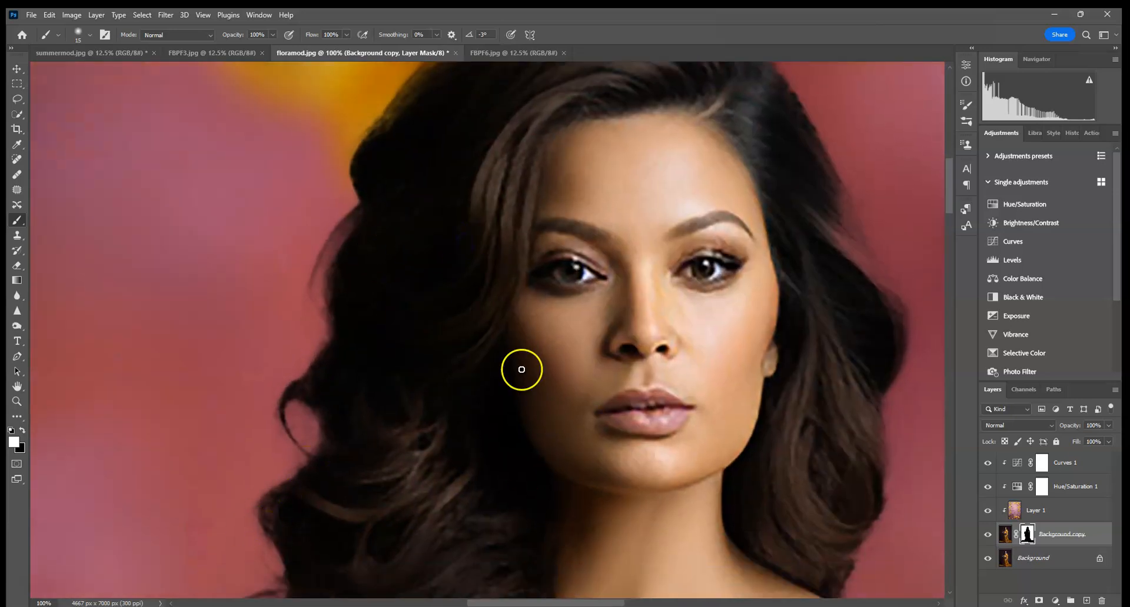
pyautogui.moveTo(483, 193); pyautogui.dragTo(447, 334)
pyautogui.click(88, 38)
pyautogui.click(92, 71)
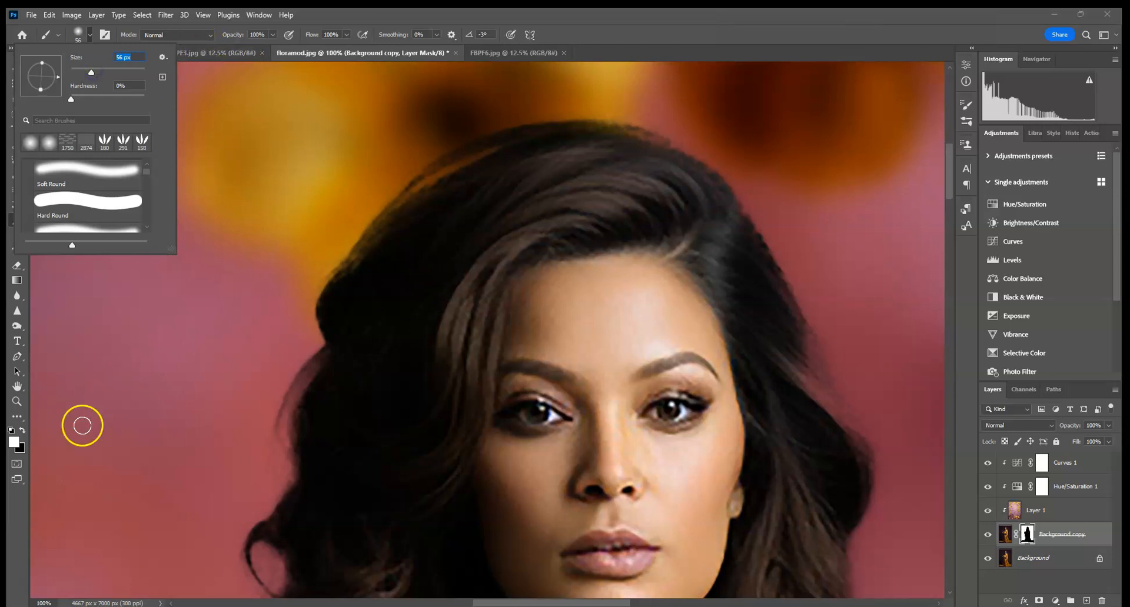
pyautogui.click(23, 430)
pyautogui.moveTo(437, 198)
pyautogui.mouseDown()
pyautogui.moveTo(505, 156)
pyautogui.moveTo(420, 204)
pyautogui.moveTo(504, 150)
pyautogui.moveTo(416, 212)
pyautogui.moveTo(346, 293)
pyautogui.mouseUp()
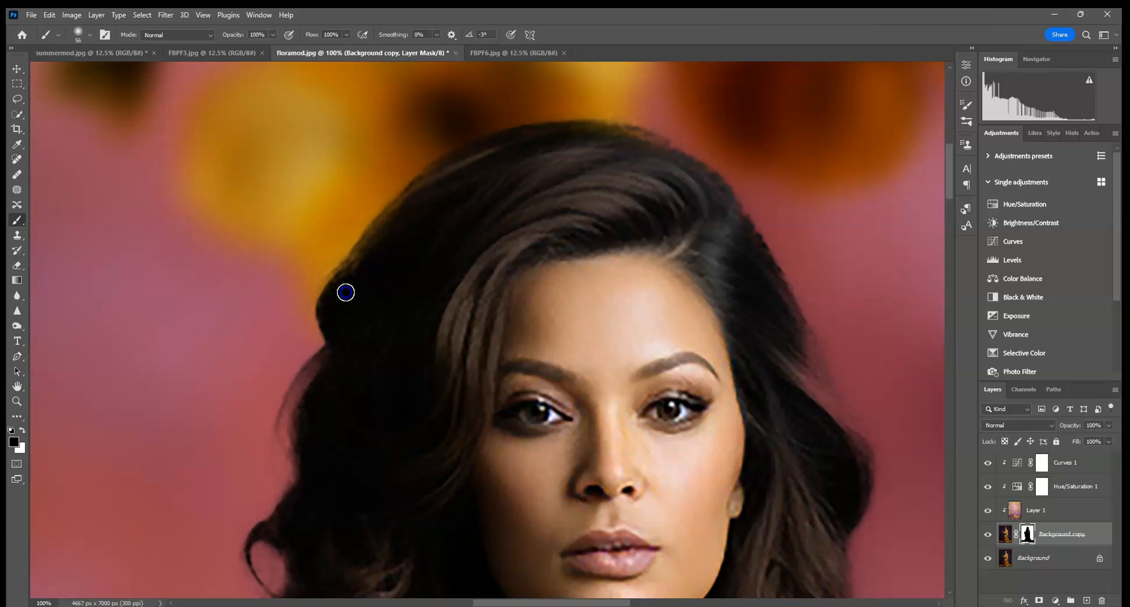
pyautogui.moveTo(375, 254)
pyautogui.mouseDown()
pyautogui.moveTo(416, 205)
pyautogui.moveTo(346, 289)
pyautogui.moveTo(456, 171)
pyautogui.moveTo(557, 140)
pyautogui.moveTo(649, 150)
pyautogui.moveTo(591, 143)
pyautogui.moveTo(682, 173)
pyautogui.moveTo(731, 225)
pyautogui.moveTo(821, 439)
pyautogui.moveTo(785, 325)
pyautogui.moveTo(857, 456)
pyautogui.moveTo(848, 425)
pyautogui.moveTo(853, 487)
pyautogui.mouseUp()
# Step: Paint black on the mask along the lower hair edges beside the neck and shoulder
pyautogui.moveTo(801, 540); pyautogui.dragTo(668, 265)
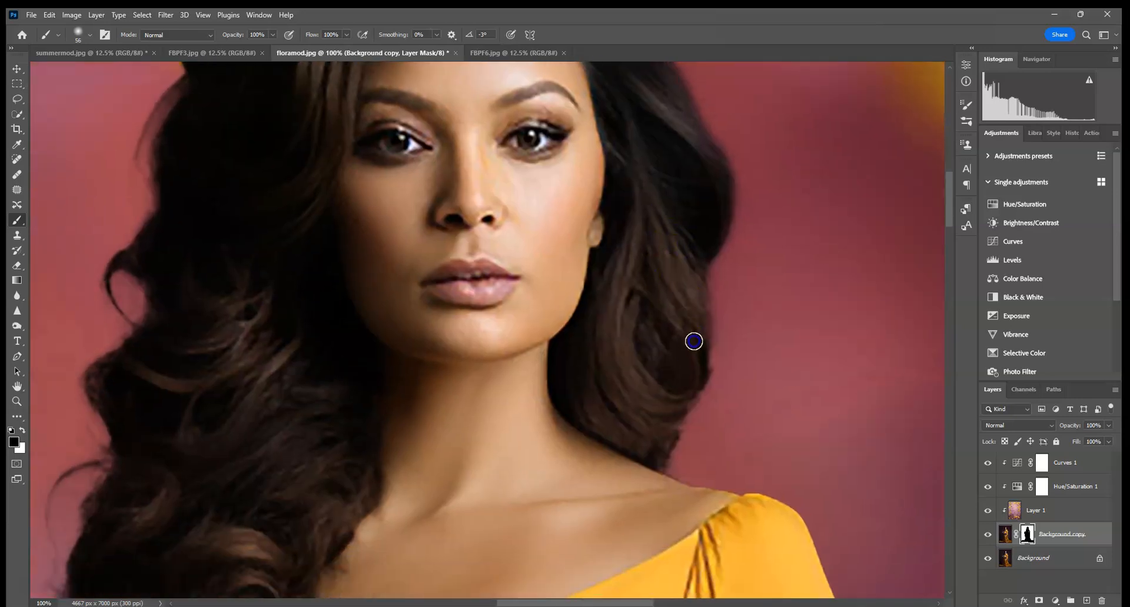
pyautogui.moveTo(610, 398); pyautogui.dragTo(676, 227)
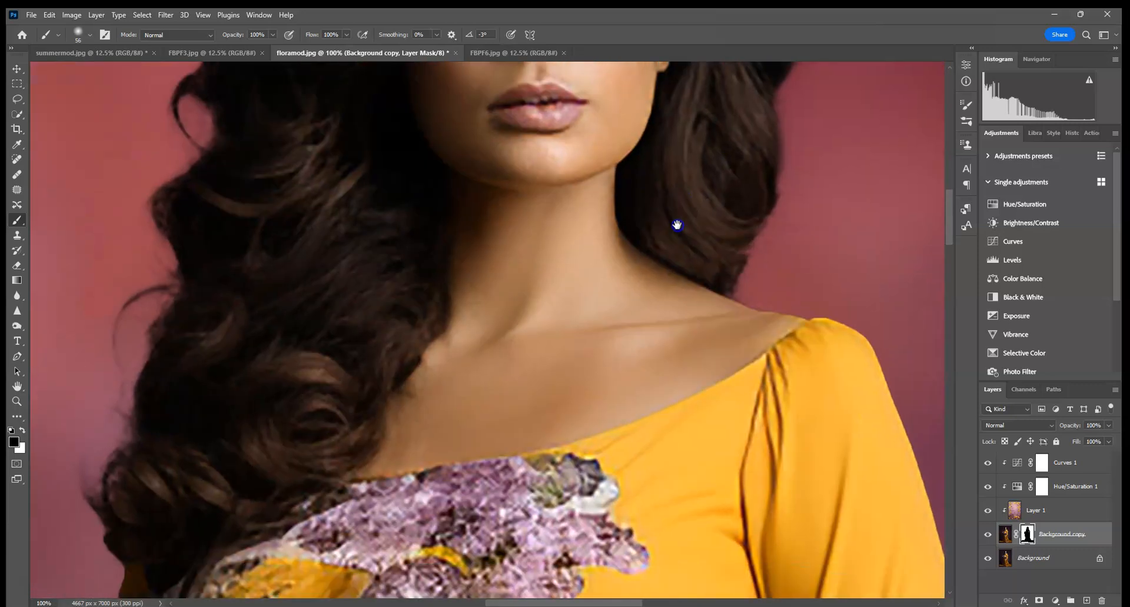
pyautogui.moveTo(667, 361); pyautogui.dragTo(676, 312)
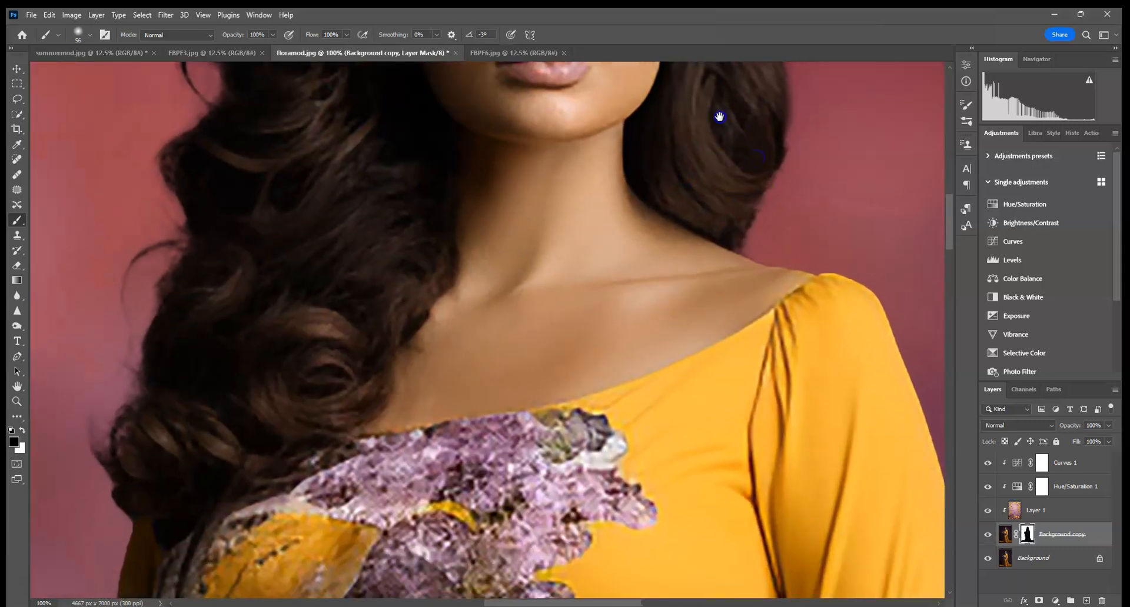
pyautogui.moveTo(719, 116); pyautogui.dragTo(665, 279)
pyautogui.moveTo(697, 219)
pyautogui.mouseDown()
pyautogui.moveTo(691, 328)
pyautogui.moveTo(721, 103)
pyautogui.mouseUp()
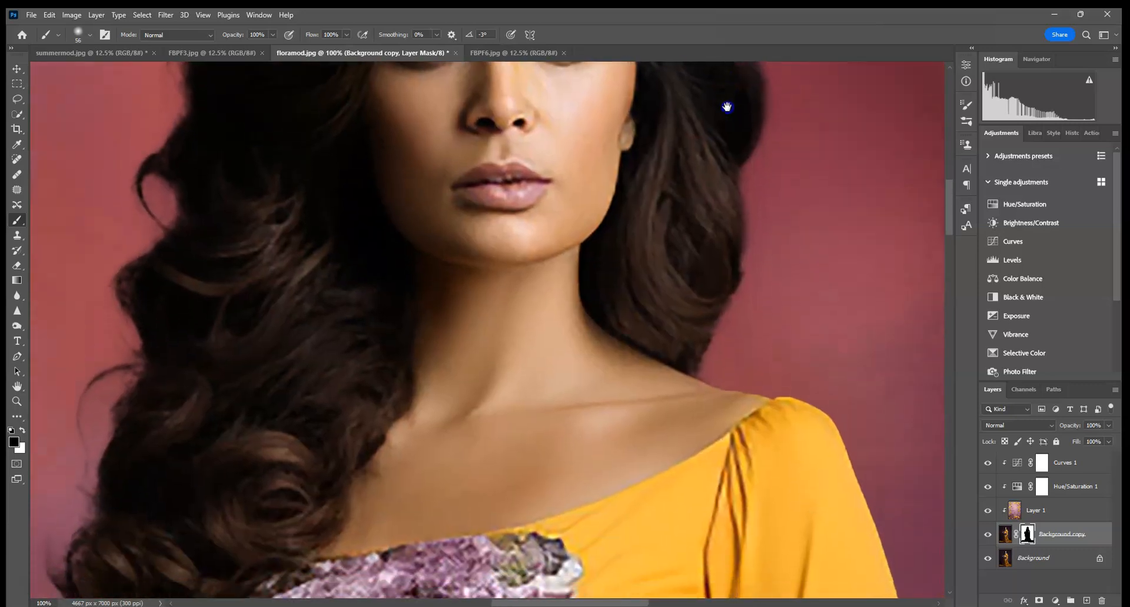
# Step: Paint white on the mask over the leftover dark patches beneath the gown's hem, between the fabric folds
pyautogui.moveTo(668, 406); pyautogui.dragTo(663, 206)
pyautogui.moveTo(671, 541)
pyautogui.mouseDown()
pyautogui.moveTo(666, 167)
pyautogui.moveTo(702, 360)
pyautogui.moveTo(713, 168)
pyautogui.mouseUp()
pyautogui.moveTo(695, 559)
pyautogui.mouseDown()
pyautogui.moveTo(700, 461)
pyautogui.moveTo(677, 165)
pyautogui.mouseUp()
pyautogui.moveTo(688, 518); pyautogui.dragTo(646, 147)
pyautogui.moveTo(646, 519); pyautogui.dragTo(623, 124)
pyautogui.moveTo(703, 553)
pyautogui.mouseDown()
pyautogui.moveTo(700, 502)
pyautogui.moveTo(517, 431)
pyautogui.moveTo(580, 431)
pyautogui.moveTo(601, 194)
pyautogui.moveTo(595, 244)
pyautogui.moveTo(794, 262)
pyautogui.mouseUp()
pyautogui.moveTo(336, 288)
pyautogui.mouseDown()
pyautogui.moveTo(474, 325)
pyautogui.moveTo(875, 335)
pyautogui.moveTo(667, 383)
pyautogui.mouseUp()
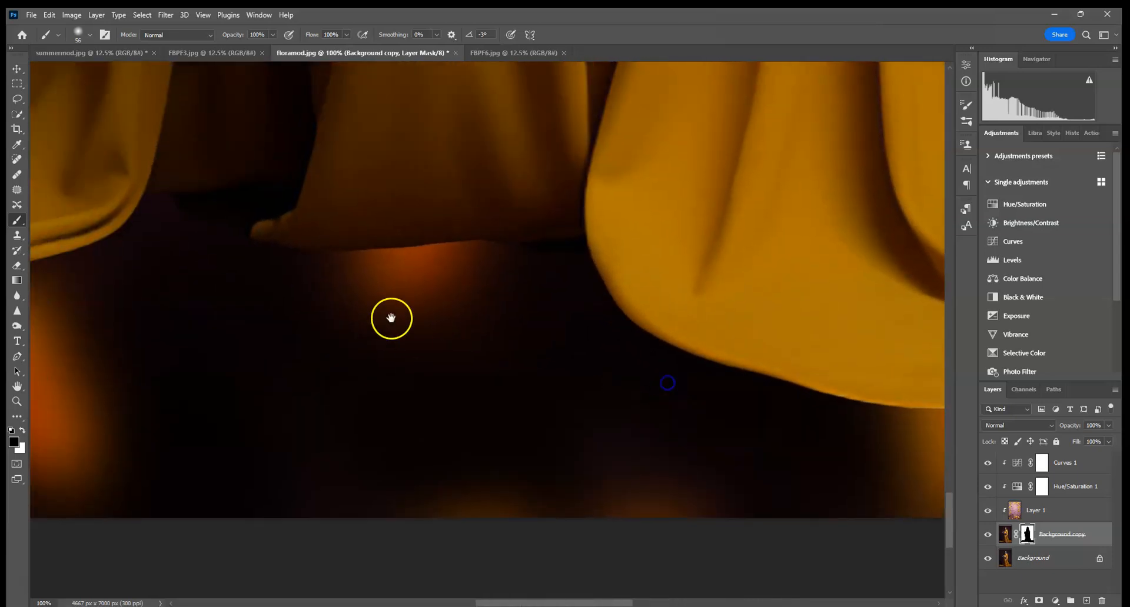
pyautogui.moveTo(391, 317); pyautogui.dragTo(665, 390)
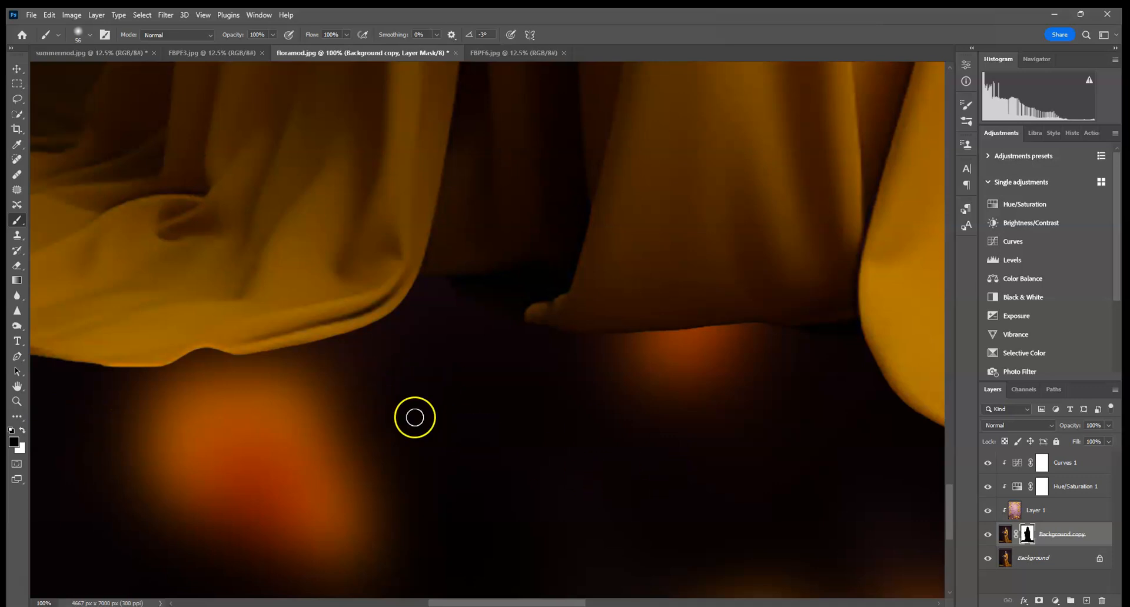
pyautogui.press('x')
pyautogui.click(455, 294)
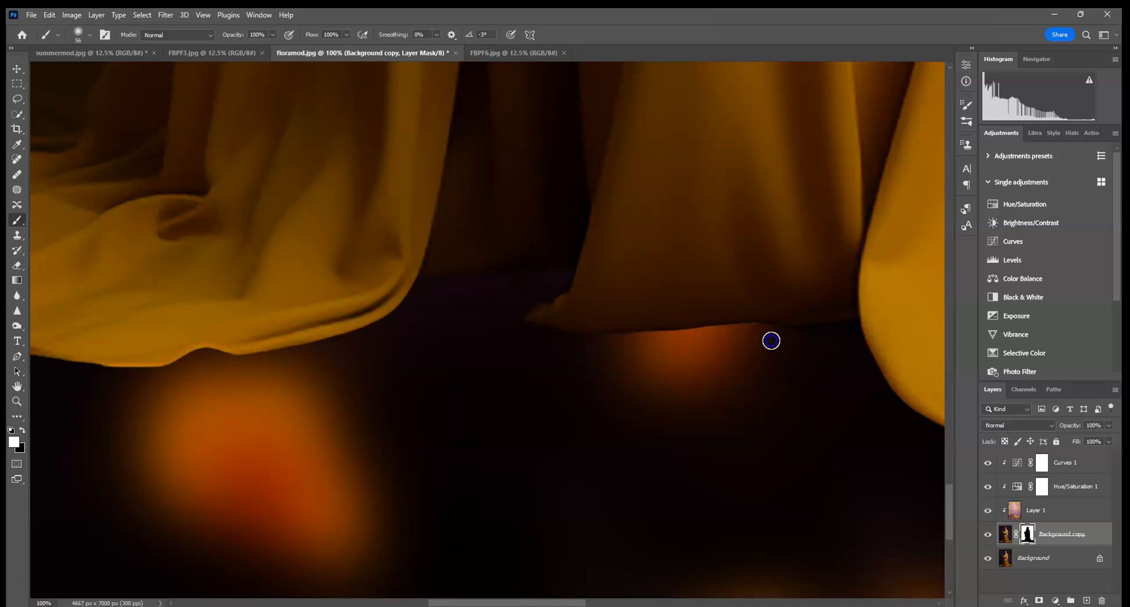
pyautogui.moveTo(338, 313); pyautogui.dragTo(930, 460)
# Step: Set the white mask brush to 23 px and 23% opacity for the bouquet's edges
pyautogui.moveTo(203, 450); pyautogui.dragTo(336, 588)
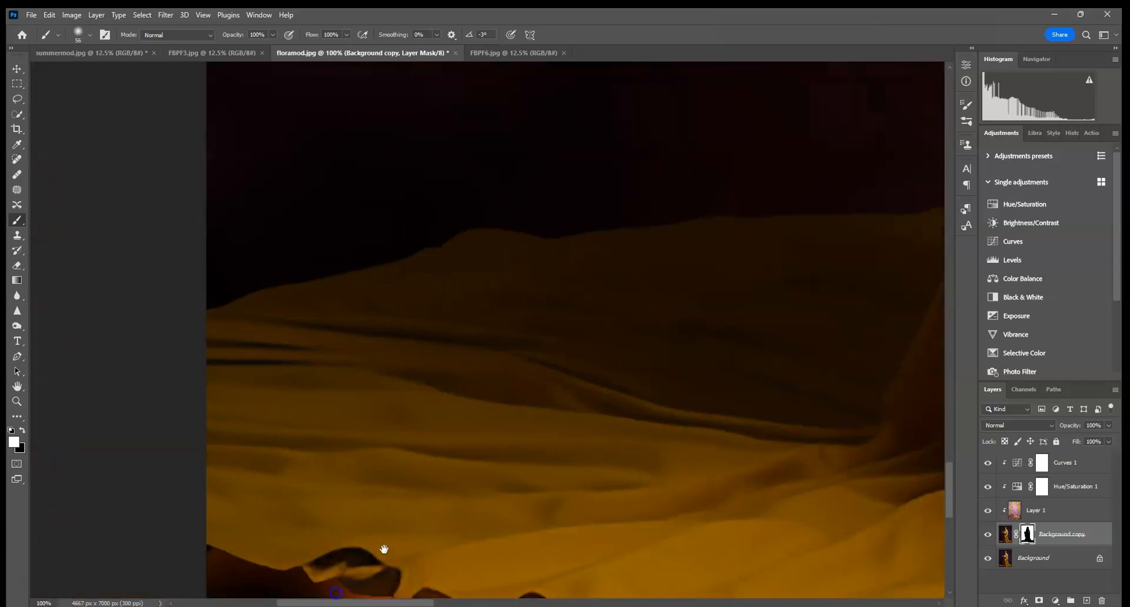
pyautogui.moveTo(771, 218); pyautogui.dragTo(341, 478)
pyautogui.moveTo(641, 311); pyautogui.dragTo(502, 490)
pyautogui.moveTo(555, 253); pyautogui.dragTo(559, 496)
pyautogui.moveTo(539, 250); pyautogui.dragTo(606, 479)
pyautogui.moveTo(532, 227); pyautogui.dragTo(574, 416)
pyautogui.moveTo(577, 347); pyautogui.dragTo(580, 459)
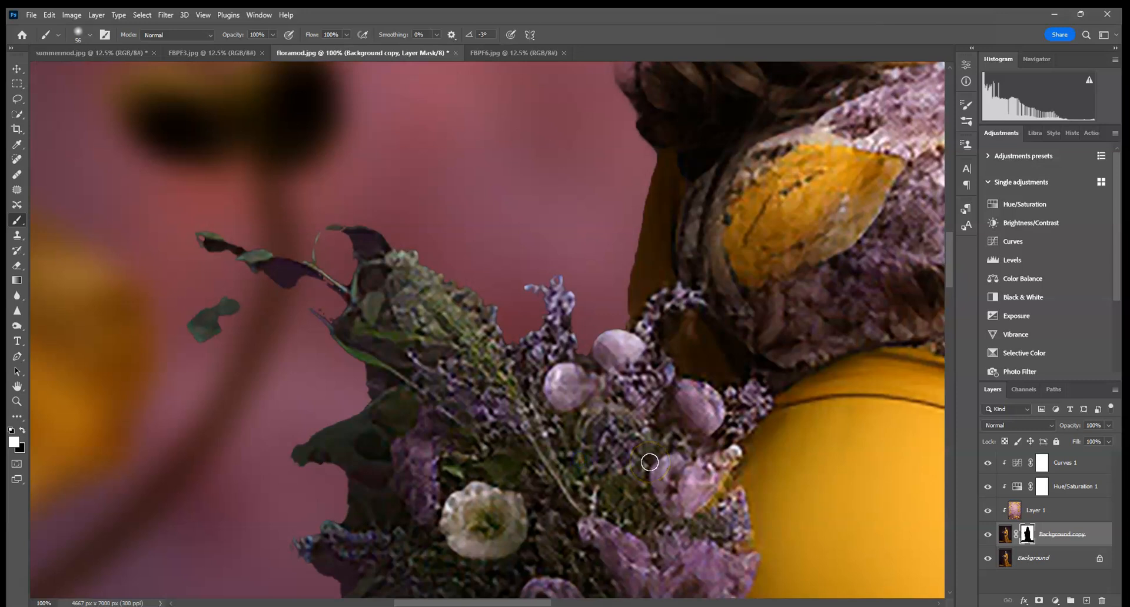
pyautogui.click(92, 34)
pyautogui.click(79, 72)
pyautogui.click(270, 35)
pyautogui.moveTo(254, 47); pyautogui.dragTo(232, 48)
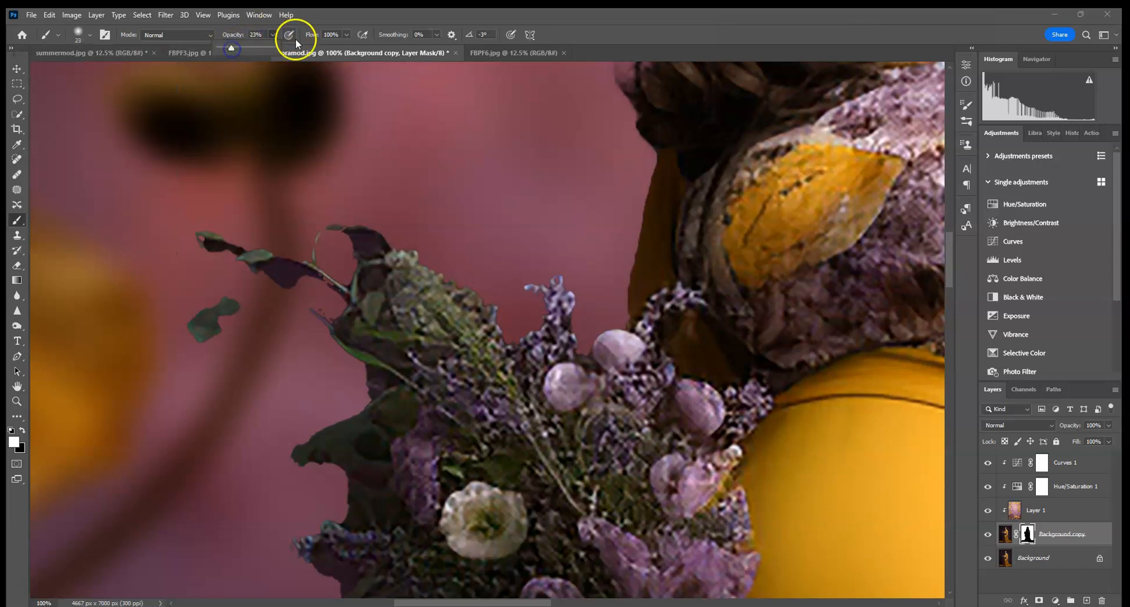
# Step: Paint white on the mask to fade the dark leftovers between the twigs and leaves at the bouquet's upper end
pyautogui.click(316, 290)
pyautogui.click(152, 133)
pyautogui.click(363, 261)
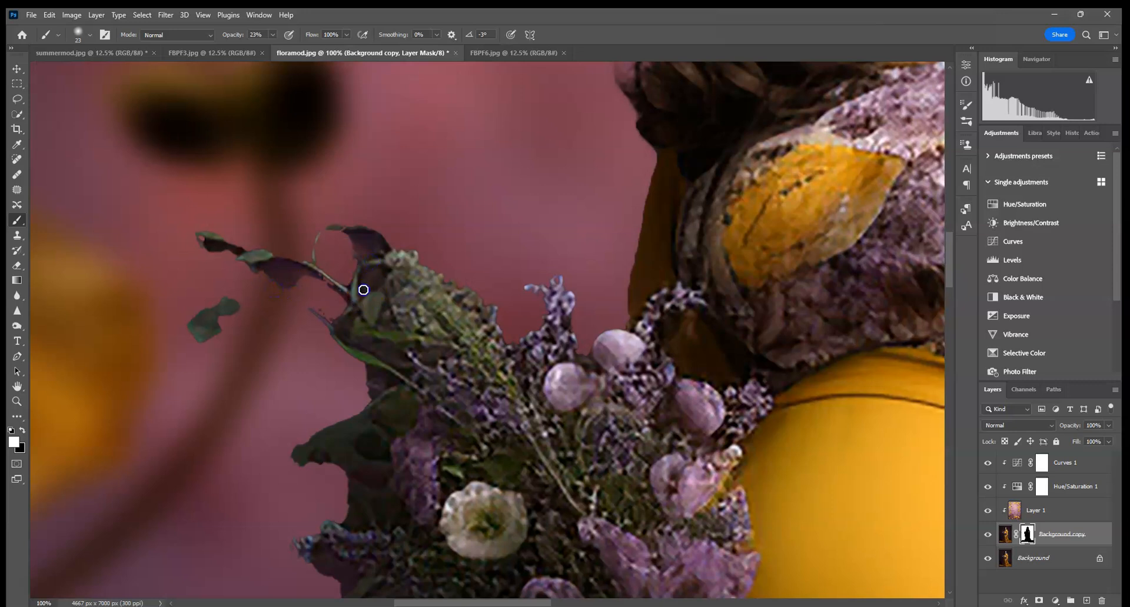
pyautogui.moveTo(371, 309)
pyautogui.mouseDown()
pyautogui.moveTo(348, 368)
pyautogui.moveTo(381, 375)
pyautogui.moveTo(355, 368)
pyautogui.moveTo(385, 372)
pyautogui.moveTo(362, 374)
pyautogui.moveTo(379, 345)
pyautogui.moveTo(407, 365)
pyautogui.moveTo(362, 351)
pyautogui.mouseUp()
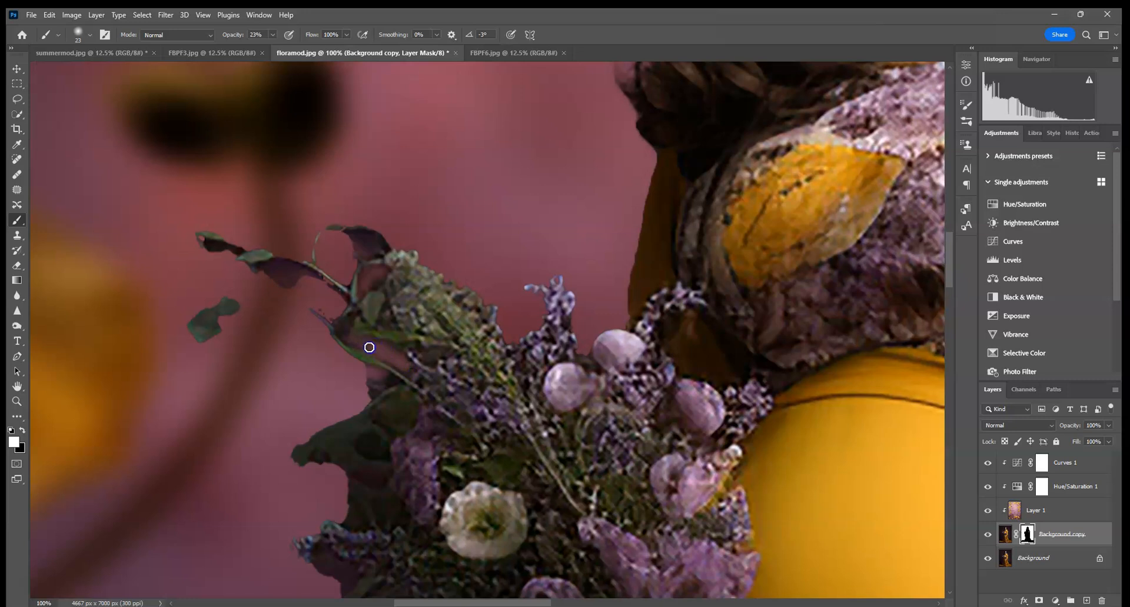
pyautogui.moveTo(539, 327); pyautogui.dragTo(495, 312)
pyautogui.moveTo(383, 271); pyautogui.dragTo(360, 301)
pyautogui.moveTo(330, 235)
pyautogui.mouseDown()
pyautogui.moveTo(193, 223)
pyautogui.moveTo(257, 262)
pyautogui.moveTo(157, 313)
pyautogui.moveTo(260, 294)
pyautogui.moveTo(319, 313)
pyautogui.mouseUp()
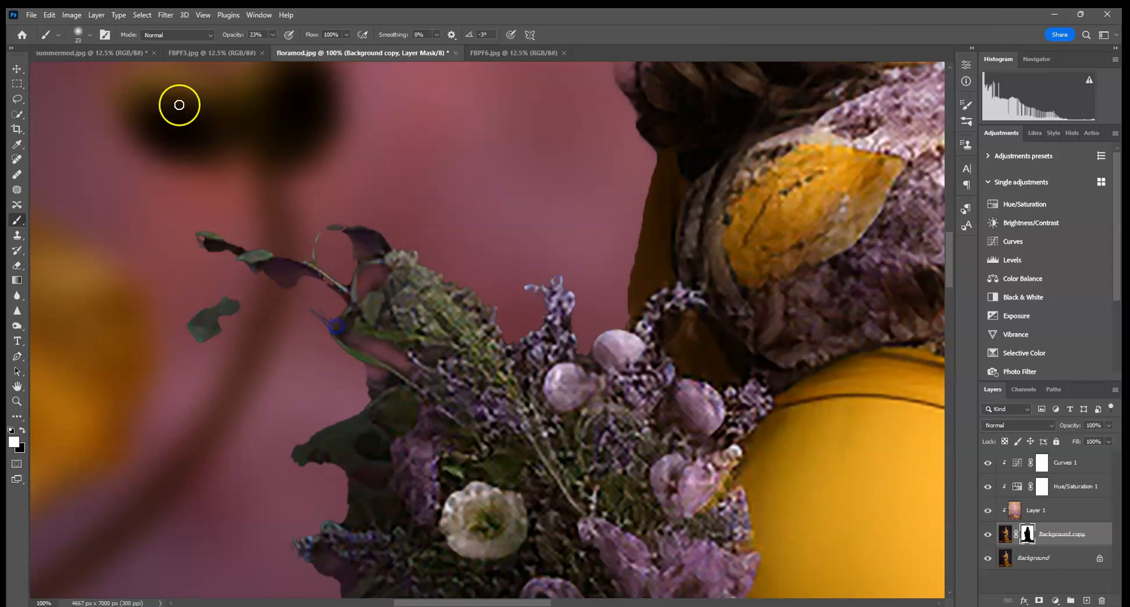
# Step: Set the brush opacity to 100% and paint out the dark patch below the outermost twig of the bouquet
pyautogui.click(90, 34)
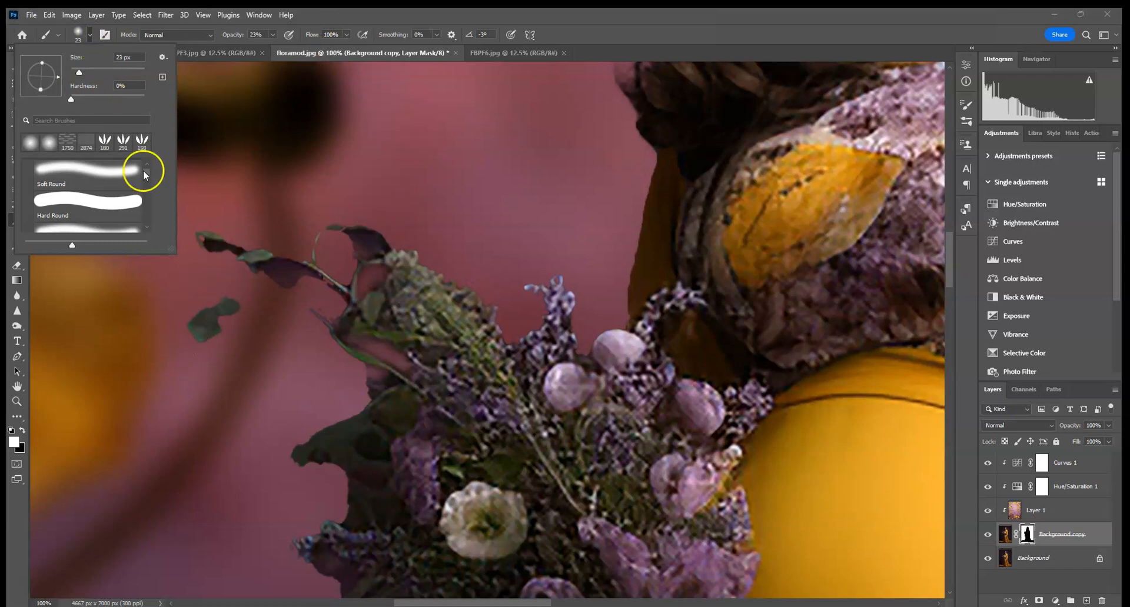
pyautogui.click(273, 34)
pyautogui.moveTo(273, 47); pyautogui.dragTo(373, 50)
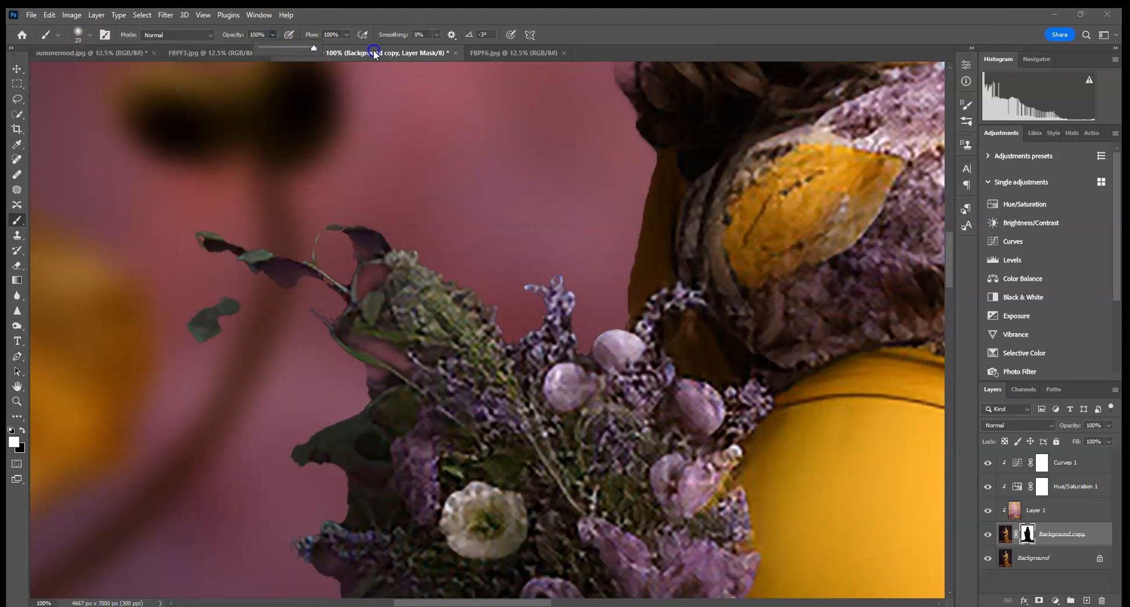
pyautogui.moveTo(277, 262); pyautogui.dragTo(320, 285)
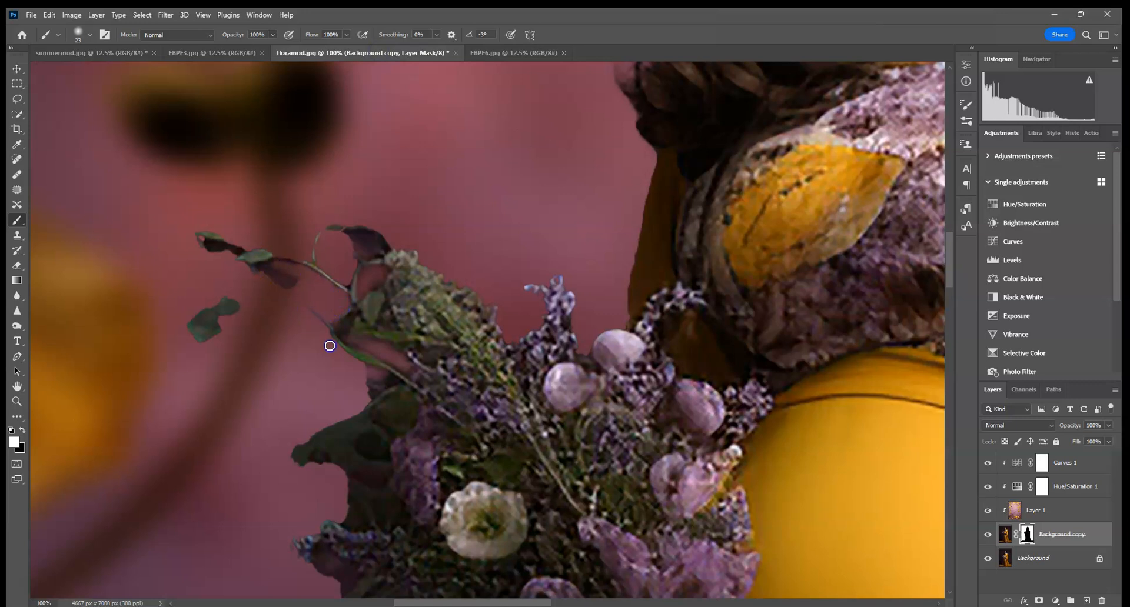
# Step: Clear the leftover background among the bouquet's leaves, beside the lavender sprig and along the sleeve edge, undoing one stray stroke
pyautogui.moveTo(435, 423); pyautogui.dragTo(440, 419)
pyautogui.hotkey('ctrl', 'z')
pyautogui.moveTo(379, 476)
pyautogui.mouseDown()
pyautogui.moveTo(335, 492)
pyautogui.moveTo(355, 478)
pyautogui.mouseUp()
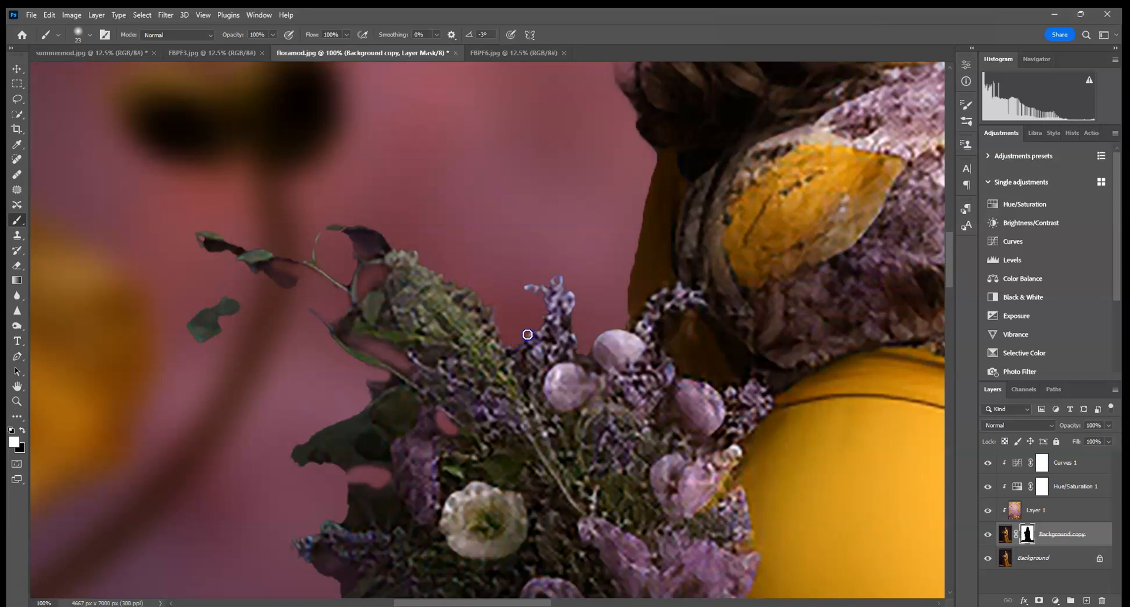
pyautogui.moveTo(606, 277)
pyautogui.mouseDown()
pyautogui.moveTo(628, 277)
pyautogui.moveTo(654, 161)
pyautogui.mouseUp()
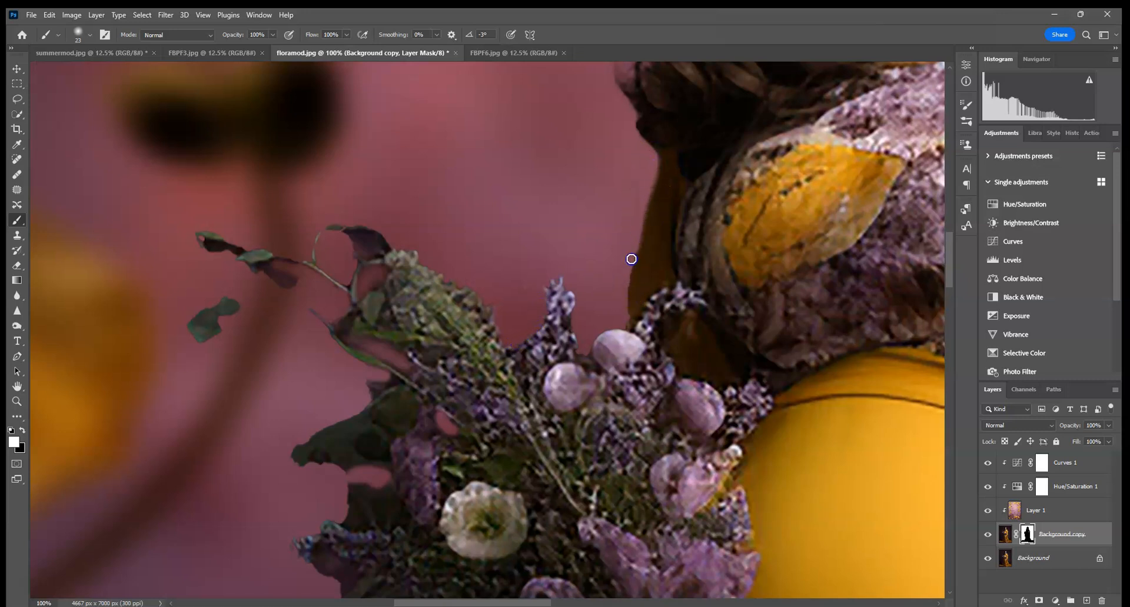
pyautogui.moveTo(348, 247)
pyautogui.mouseDown()
pyautogui.moveTo(348, 388)
pyautogui.moveTo(368, 401)
pyautogui.moveTo(347, 415)
pyautogui.mouseUp()
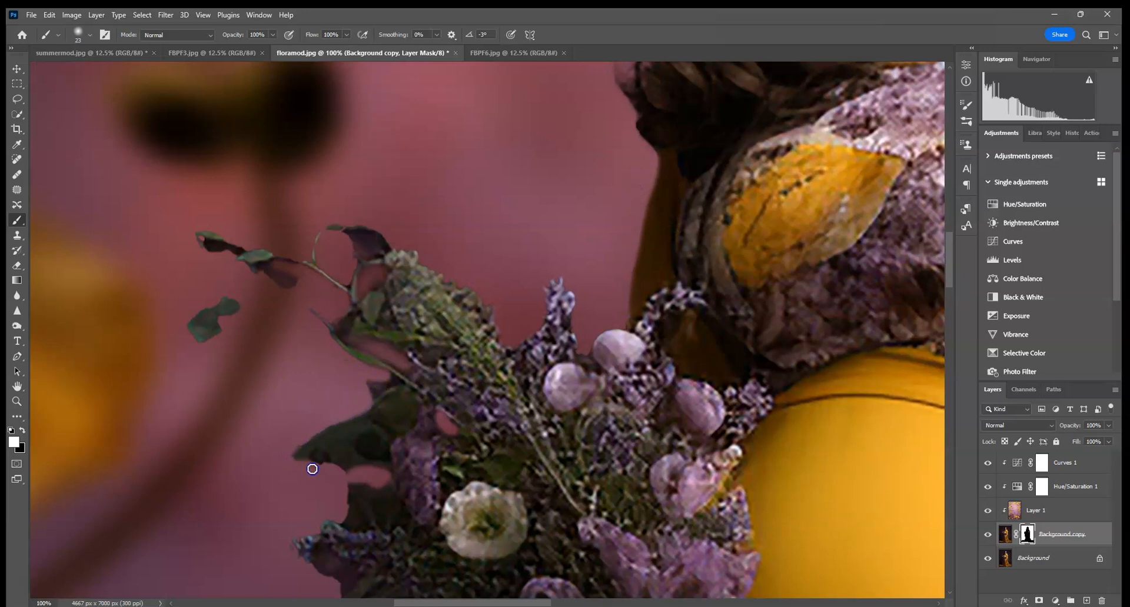
# Step: Set the brush opacity to 19% and soften the dark area beneath the large leaf beside the white flower
pyautogui.click(273, 35)
pyautogui.moveTo(275, 48); pyautogui.dragTo(230, 48)
pyautogui.click(386, 496)
pyautogui.moveTo(386, 496); pyautogui.dragTo(349, 506)
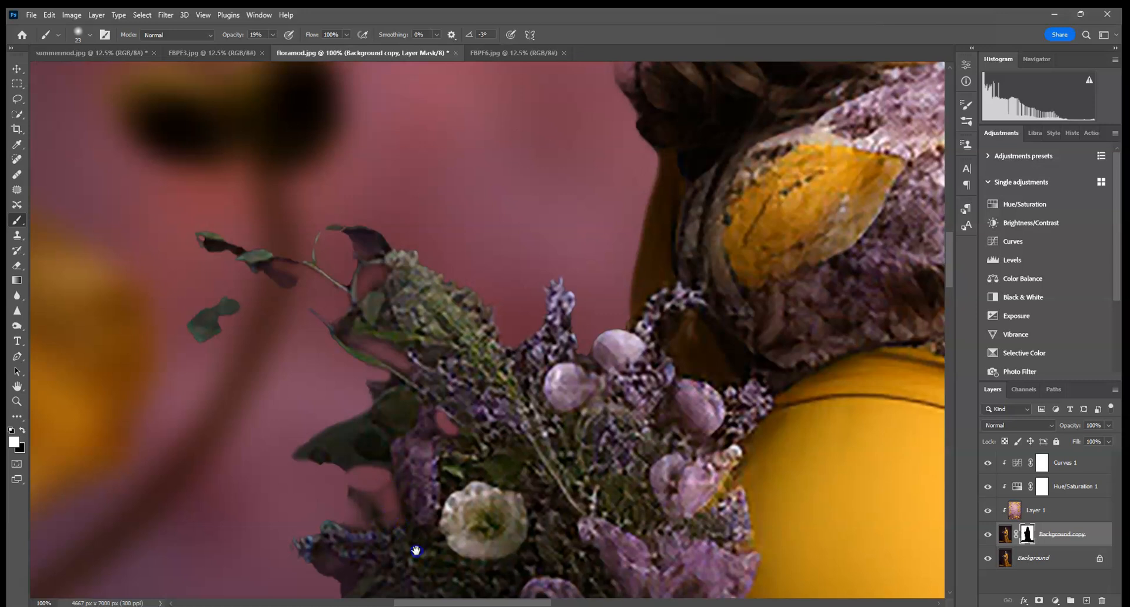
# Step: Clean the mask below the lowest lavender sprig with white at 100% opacity, and soften its surroundings at 21% opacity
pyautogui.moveTo(416, 550); pyautogui.dragTo(418, 430)
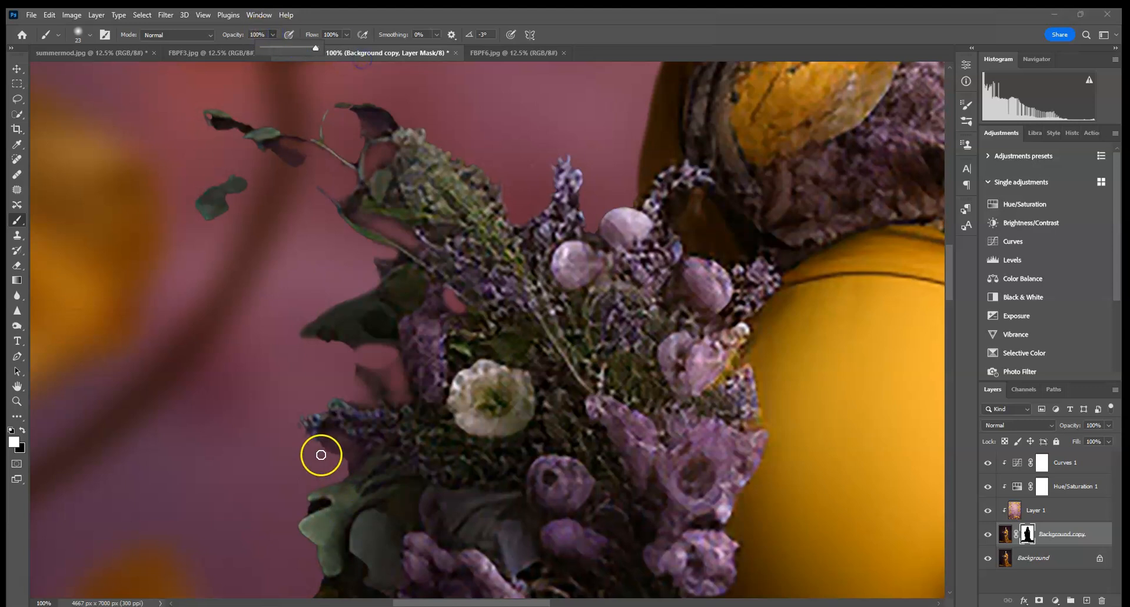
pyautogui.moveTo(323, 452); pyautogui.dragTo(337, 457)
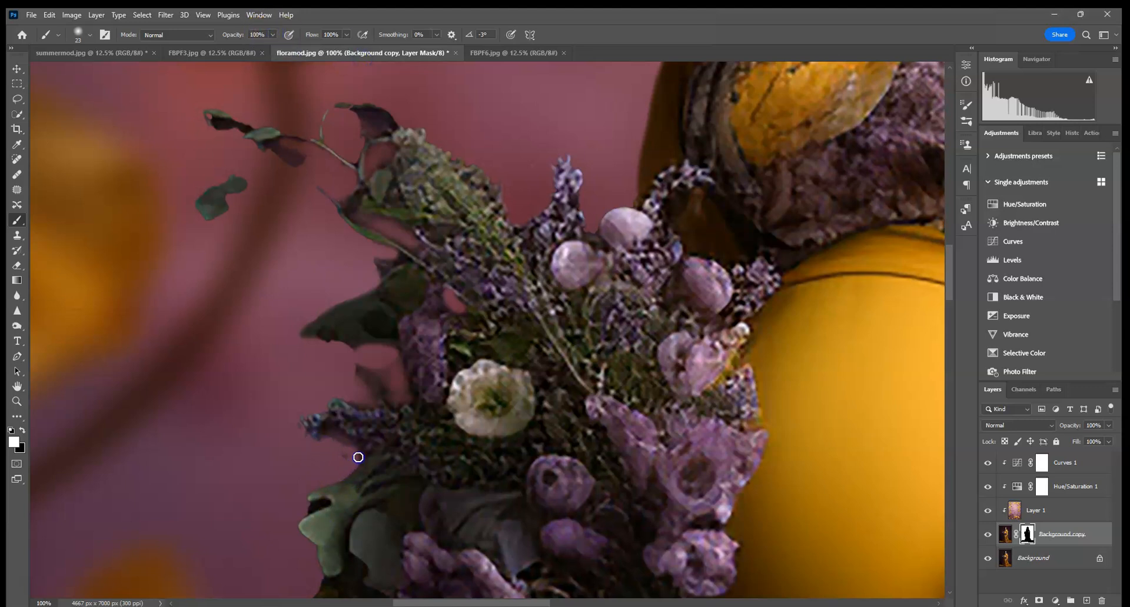
pyautogui.click(273, 35)
pyautogui.click(351, 442)
pyautogui.moveTo(351, 467); pyautogui.dragTo(327, 438)
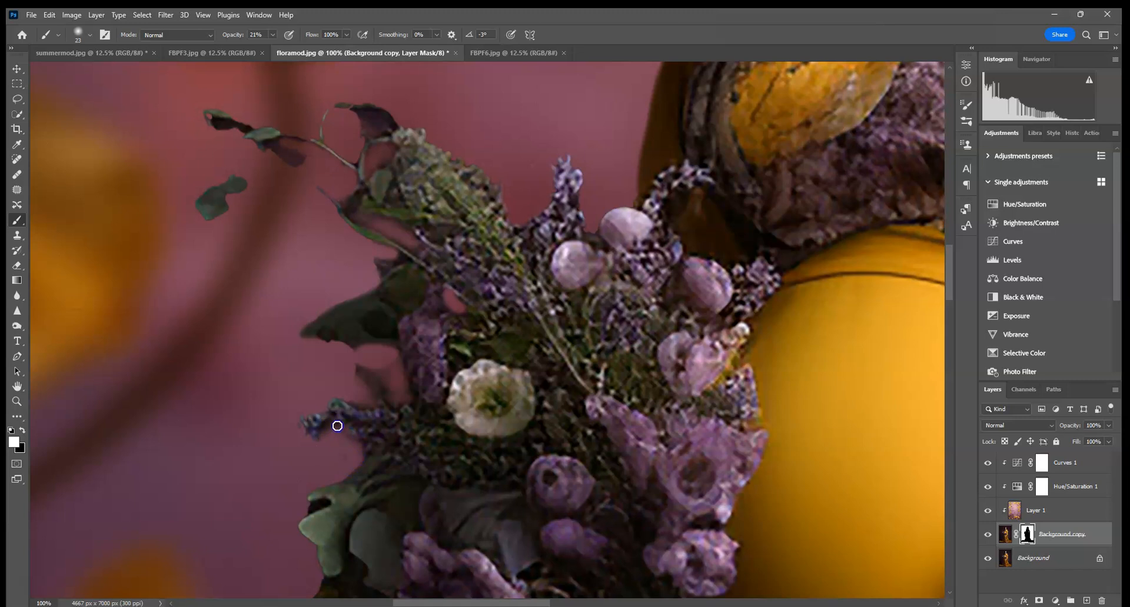
pyautogui.moveTo(378, 464); pyautogui.dragTo(388, 289)
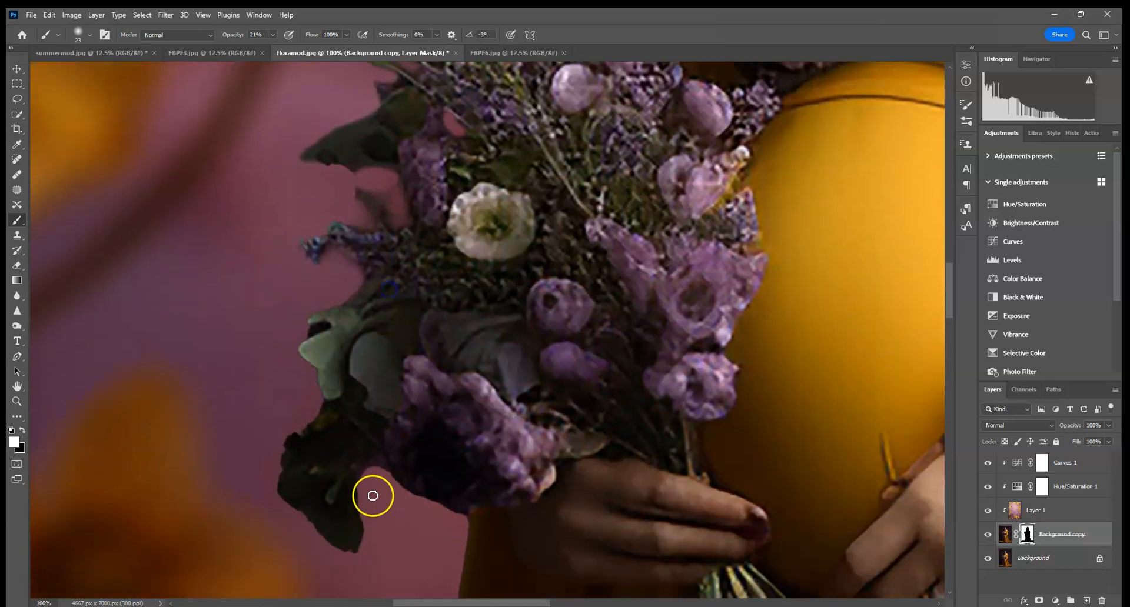
pyautogui.click(536, 482)
pyautogui.moveTo(570, 278); pyautogui.dragTo(479, 580)
pyautogui.moveTo(423, 243)
pyautogui.mouseDown()
pyautogui.moveTo(453, 263)
pyautogui.moveTo(487, 402)
pyautogui.mouseUp()
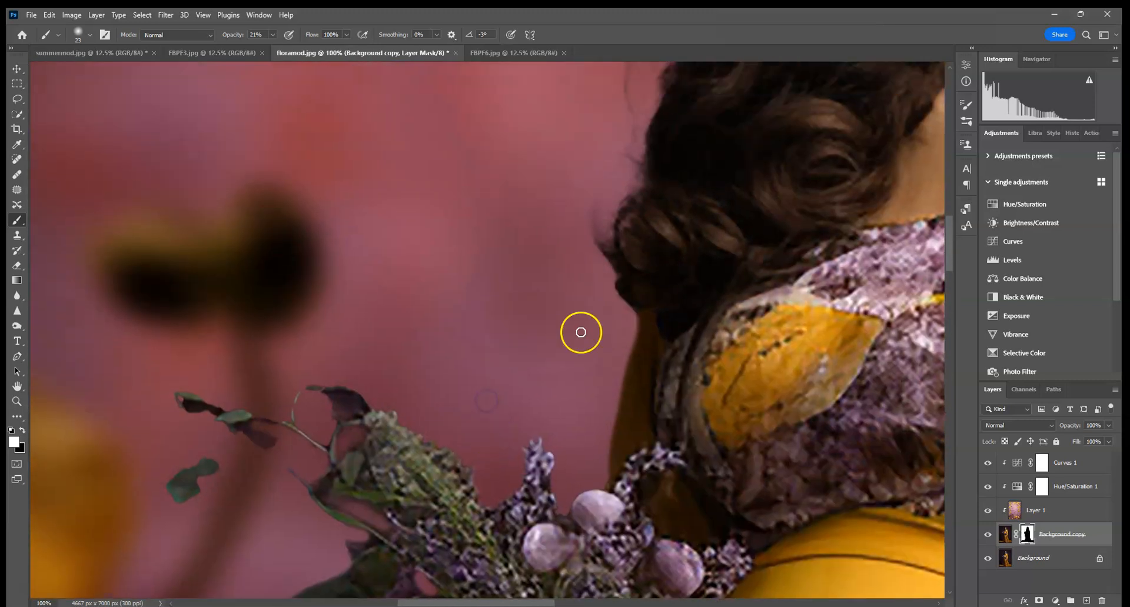
pyautogui.hotkey('ctrl', '0')
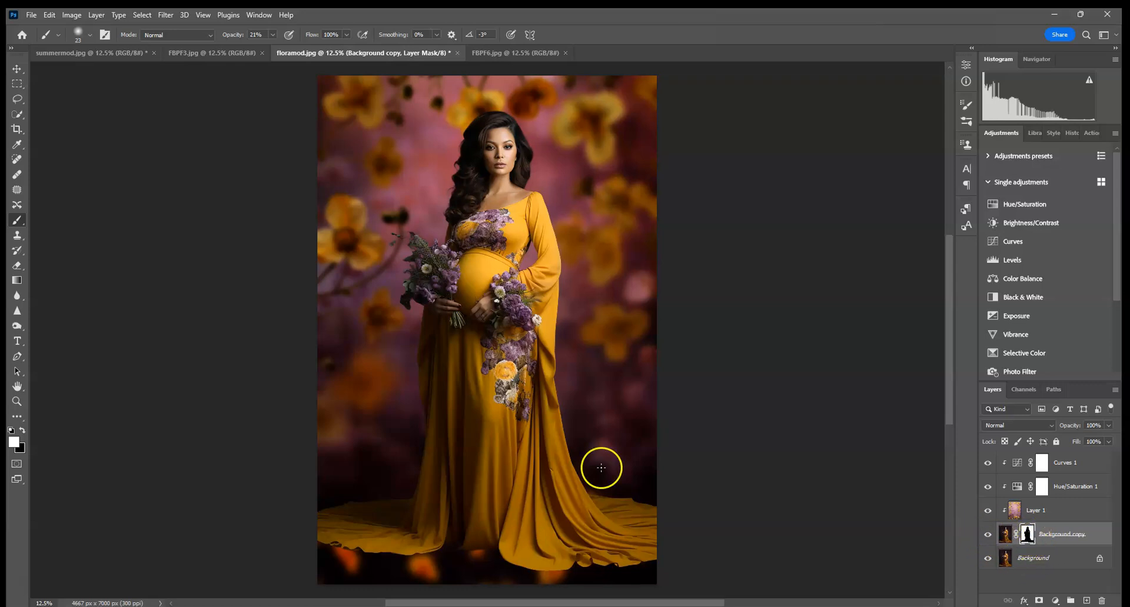
# Step: Set a black brush to 1811 px and 20% opacity, and paint on the mask over the floor around the gown's hem
pyautogui.click(90, 36)
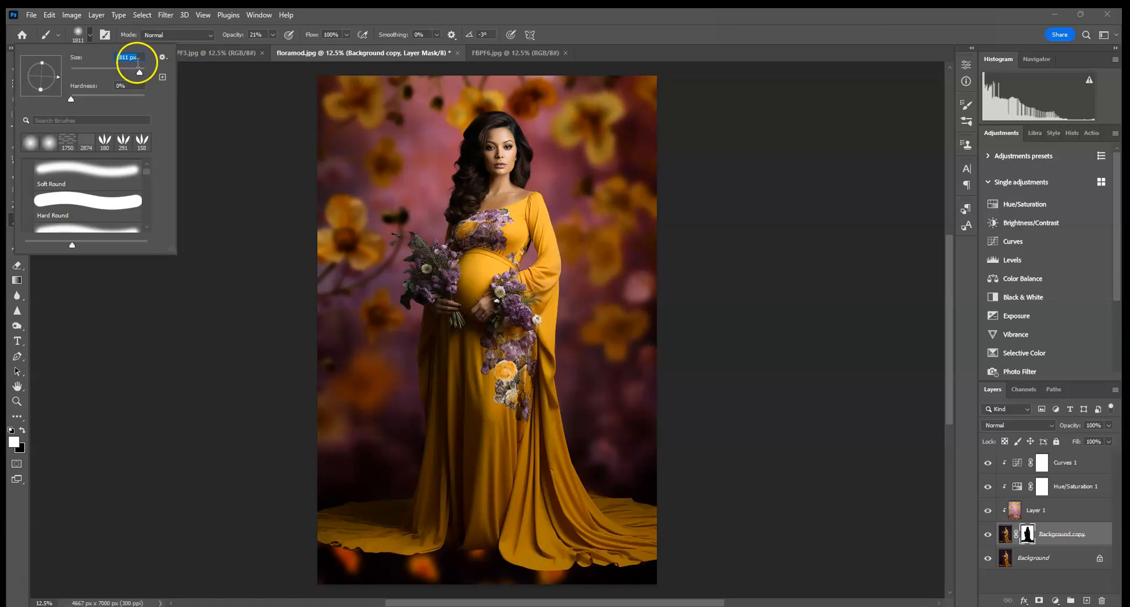
pyautogui.click(49, 15)
pyautogui.click(57, 29)
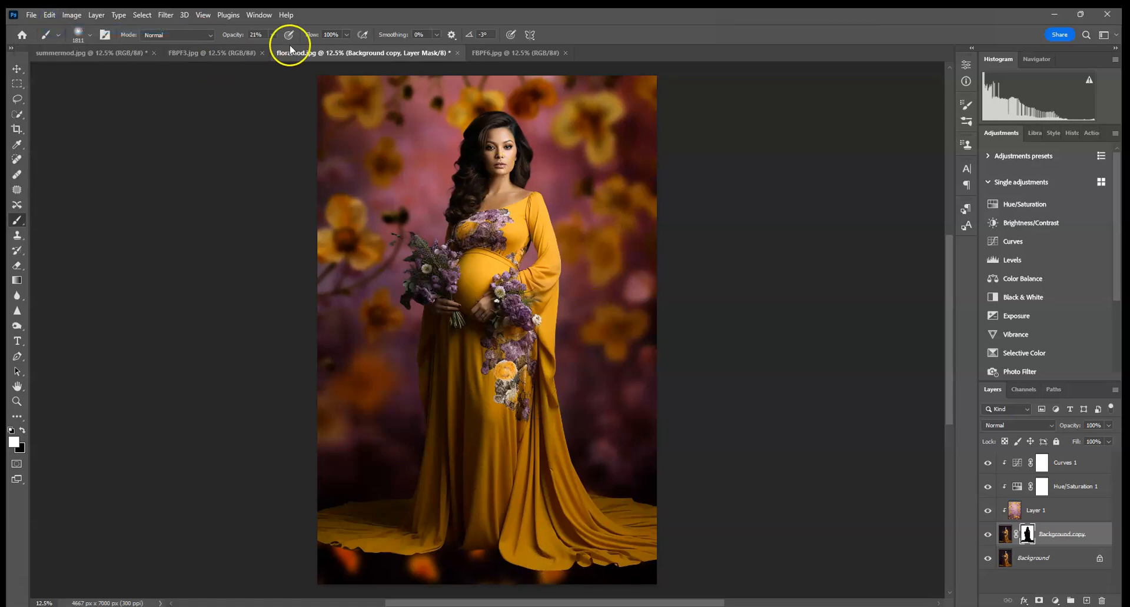
pyautogui.click(230, 35)
pyautogui.click(22, 430)
pyautogui.moveTo(327, 564)
pyautogui.mouseDown()
pyautogui.moveTo(174, 573)
pyautogui.moveTo(706, 555)
pyautogui.moveTo(184, 564)
pyautogui.moveTo(825, 449)
pyautogui.moveTo(624, 473)
pyautogui.moveTo(89, 497)
pyautogui.moveTo(434, 581)
pyautogui.moveTo(562, 577)
pyautogui.mouseUp()
pyautogui.moveTo(609, 527)
pyautogui.mouseDown()
pyautogui.moveTo(766, 484)
pyautogui.moveTo(389, 471)
pyautogui.moveTo(334, 429)
pyautogui.moveTo(312, 481)
pyautogui.moveTo(446, 467)
pyautogui.moveTo(618, 585)
pyautogui.moveTo(600, 492)
pyautogui.moveTo(500, 272)
pyautogui.mouseUp()
# Step: Paint large, faint black strokes on the mask over the backdrop on both sides of the woman
pyautogui.moveTo(387, 353); pyautogui.dragTo(450, 228)
pyautogui.moveTo(467, 147)
pyautogui.mouseDown()
pyautogui.moveTo(514, 100)
pyautogui.moveTo(552, 194)
pyautogui.mouseUp()
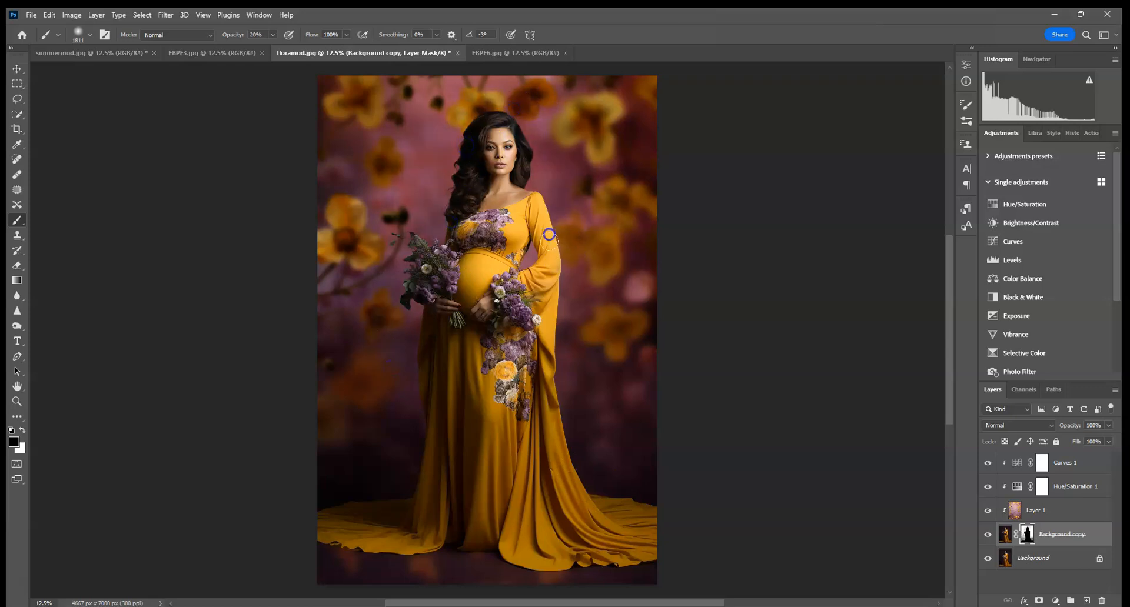
pyautogui.moveTo(646, 330)
pyautogui.mouseDown()
pyautogui.moveTo(610, 383)
pyautogui.moveTo(589, 379)
pyautogui.mouseUp()
pyautogui.moveTo(333, 210); pyautogui.dragTo(352, 353)
pyautogui.moveTo(470, 274); pyautogui.dragTo(500, 396)
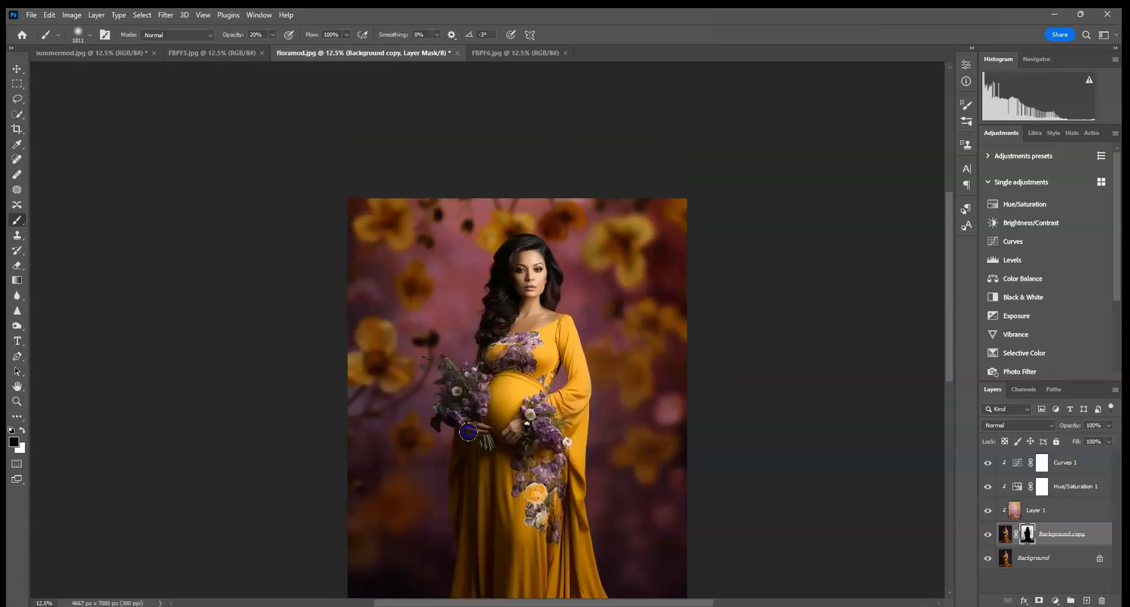
# Step: Brush faint black on the mask across the upper backdrop around and above the woman's head
pyautogui.moveTo(594, 235); pyautogui.dragTo(686, 189)
pyautogui.click(472, 219)
pyautogui.click(506, 176)
pyautogui.moveTo(546, 433); pyautogui.dragTo(602, 254)
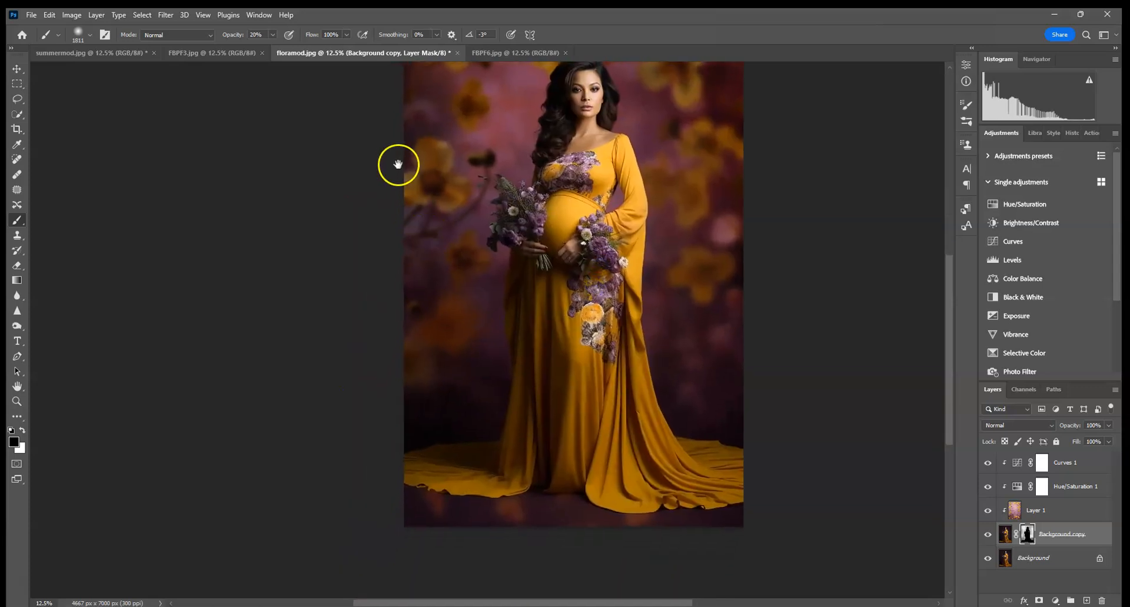
# Step: Review the floral composite from head to hem and compare it with the summermod.jpg portrait
pyautogui.moveTo(547, 231); pyautogui.dragTo(533, 316)
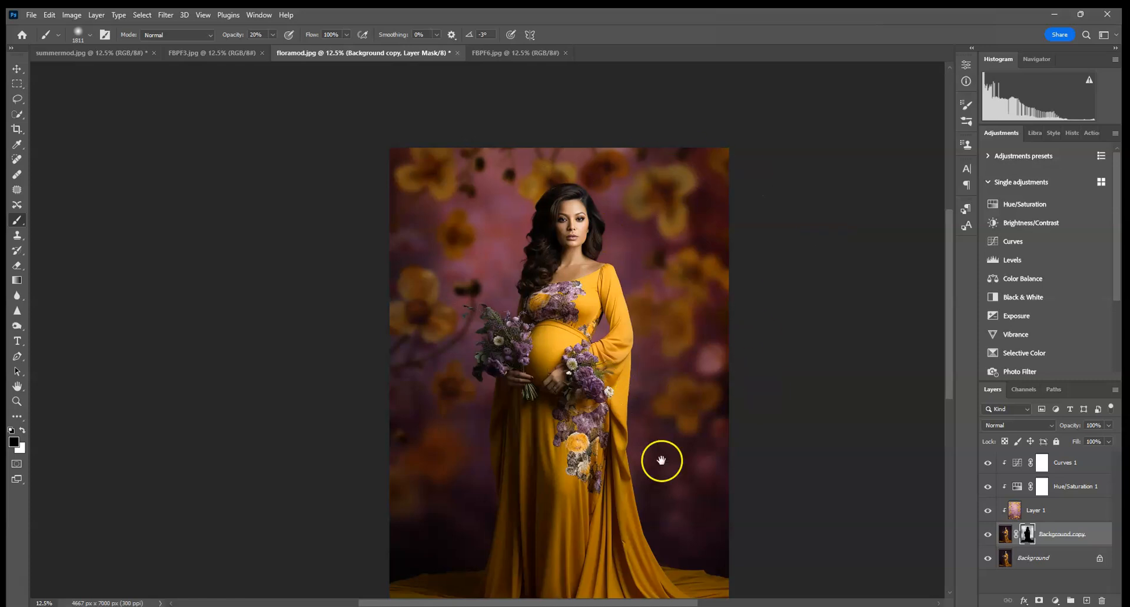
pyautogui.moveTo(575, 484); pyautogui.dragTo(612, 338)
pyautogui.click(680, 401)
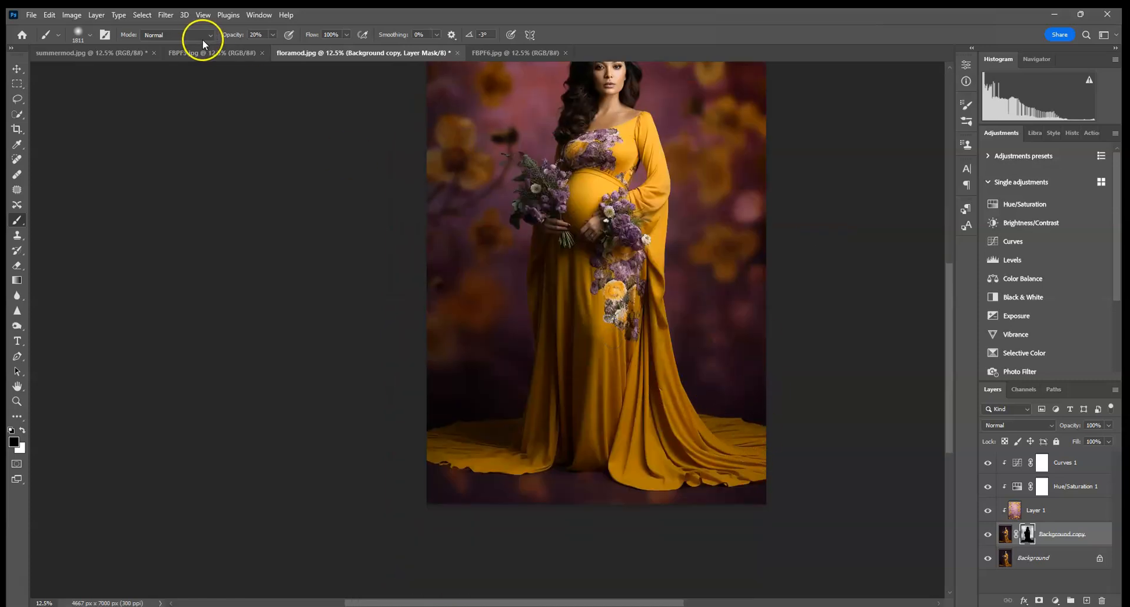
pyautogui.click(126, 53)
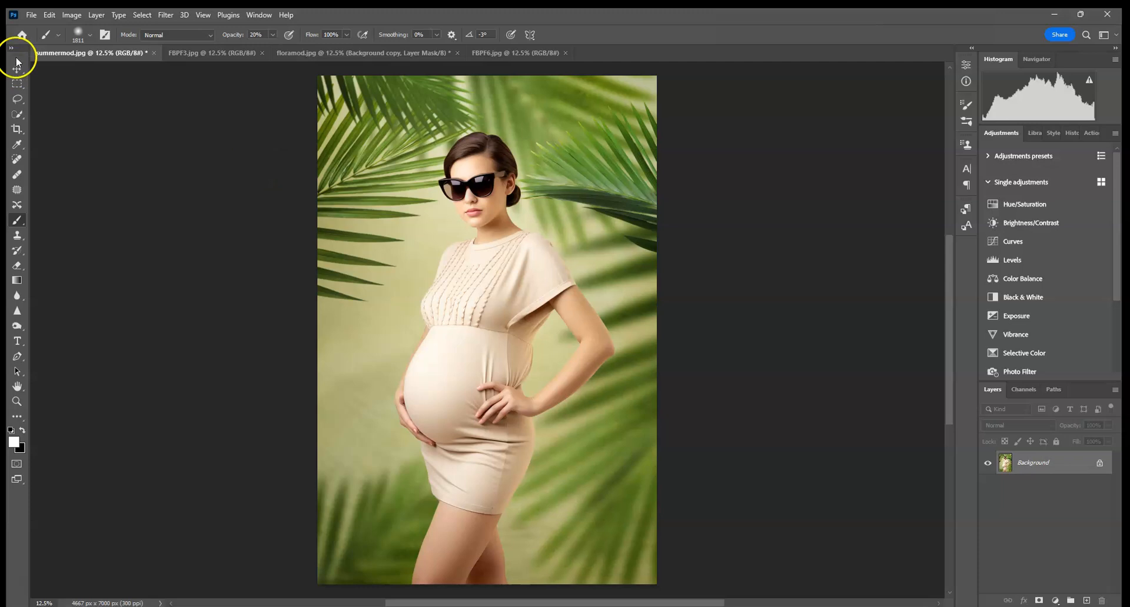
pyautogui.click(354, 52)
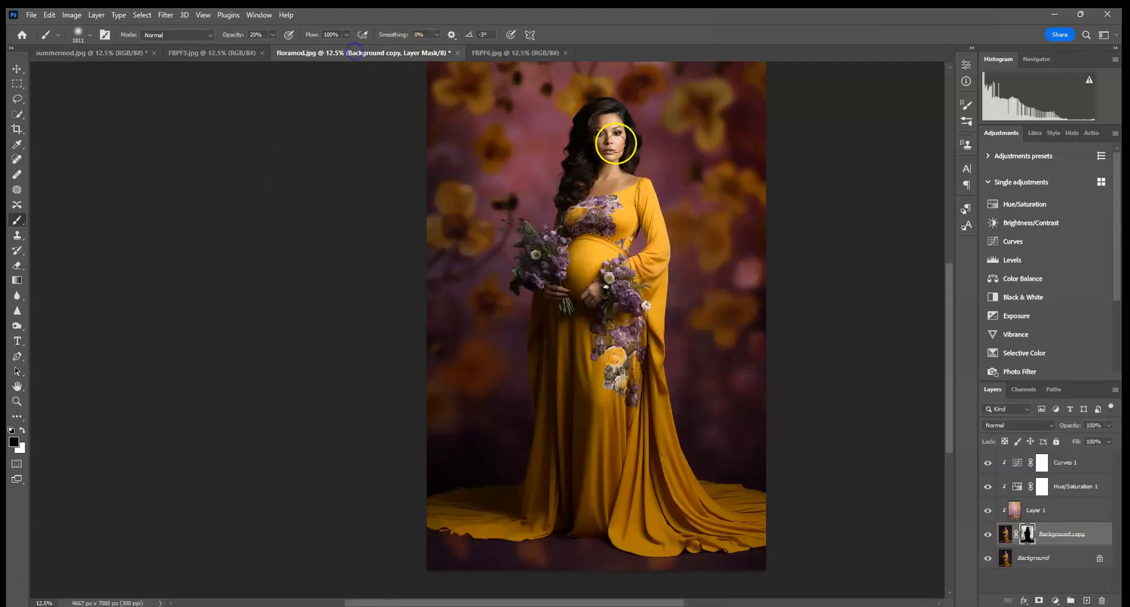
pyautogui.moveTo(785, 260); pyautogui.dragTo(665, 245)
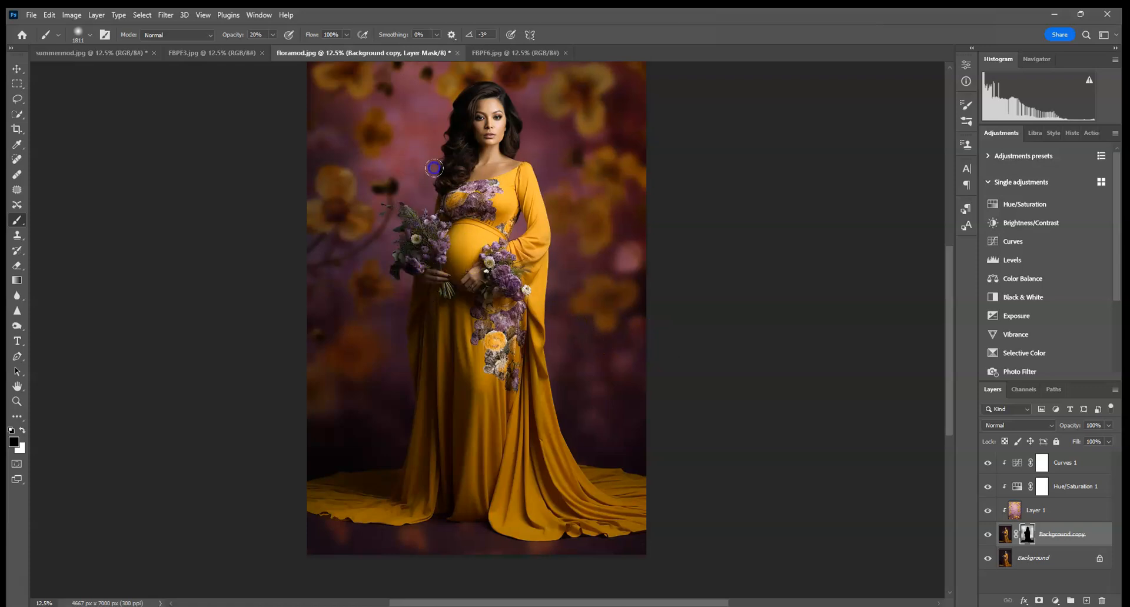
# Step: Examine how the floral backdrop blends around the woman's hair, bouquet and gown, and along the image edges
pyautogui.moveTo(582, 162); pyautogui.dragTo(574, 230)
pyautogui.click(518, 110)
pyautogui.moveTo(518, 110)
pyautogui.mouseDown()
pyautogui.moveTo(734, 287)
pyautogui.moveTo(599, 330)
pyautogui.mouseUp()
pyautogui.moveTo(524, 237); pyautogui.dragTo(547, 363)
pyautogui.moveTo(446, 197); pyautogui.dragTo(432, 247)
pyautogui.moveTo(367, 322); pyautogui.dragTo(373, 351)
pyautogui.moveTo(324, 231)
pyautogui.mouseDown()
pyautogui.moveTo(328, 95)
pyautogui.moveTo(496, 108)
pyautogui.mouseUp()
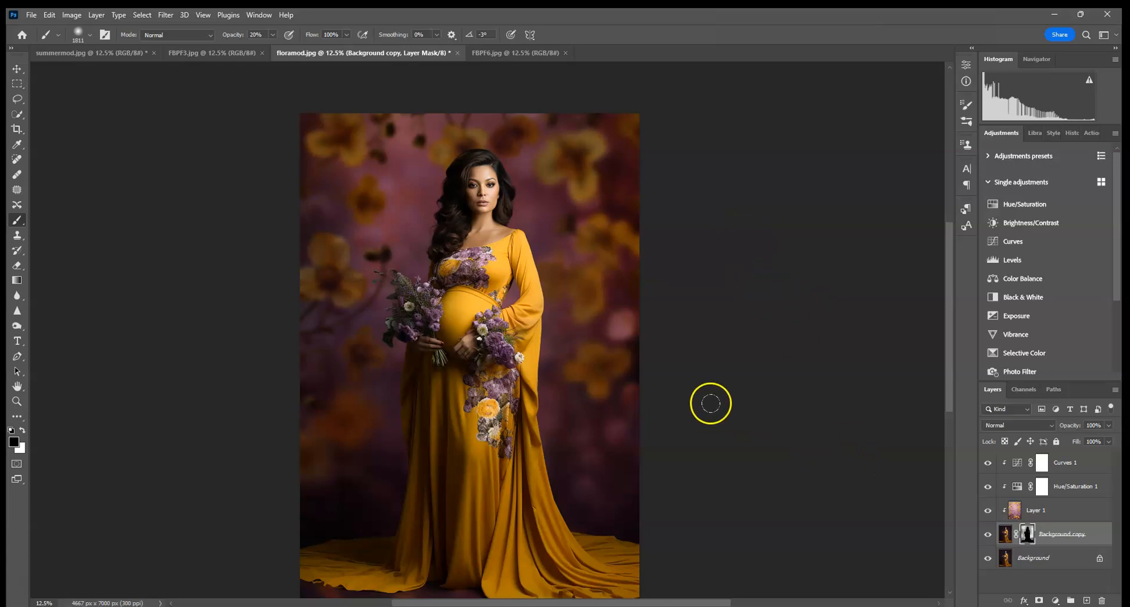
pyautogui.moveTo(708, 449); pyautogui.dragTo(750, 327)
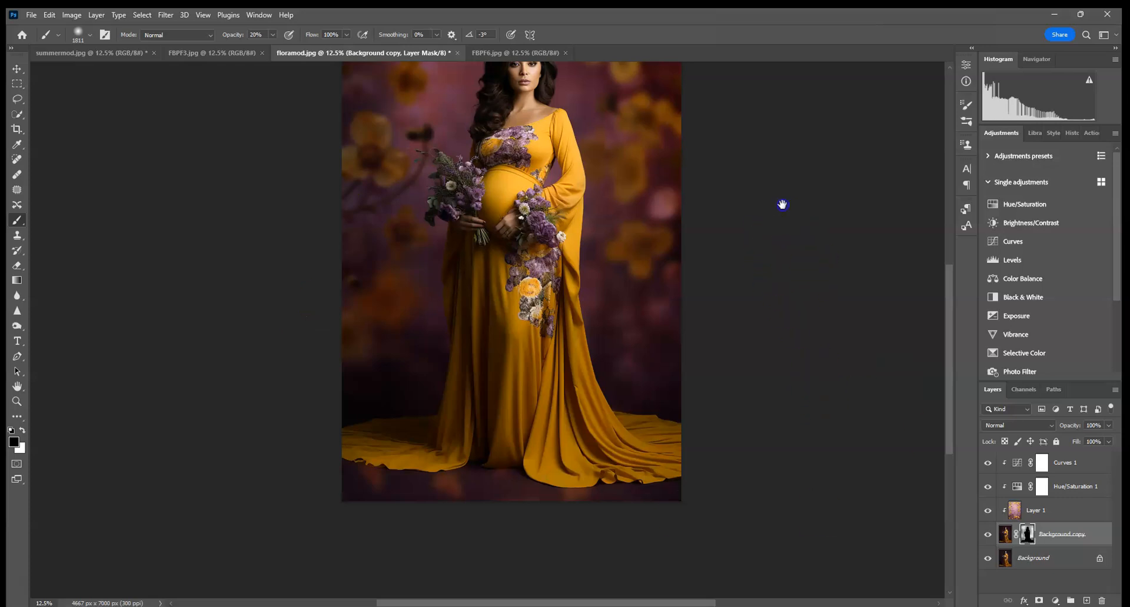
pyautogui.moveTo(782, 202); pyautogui.dragTo(779, 278)
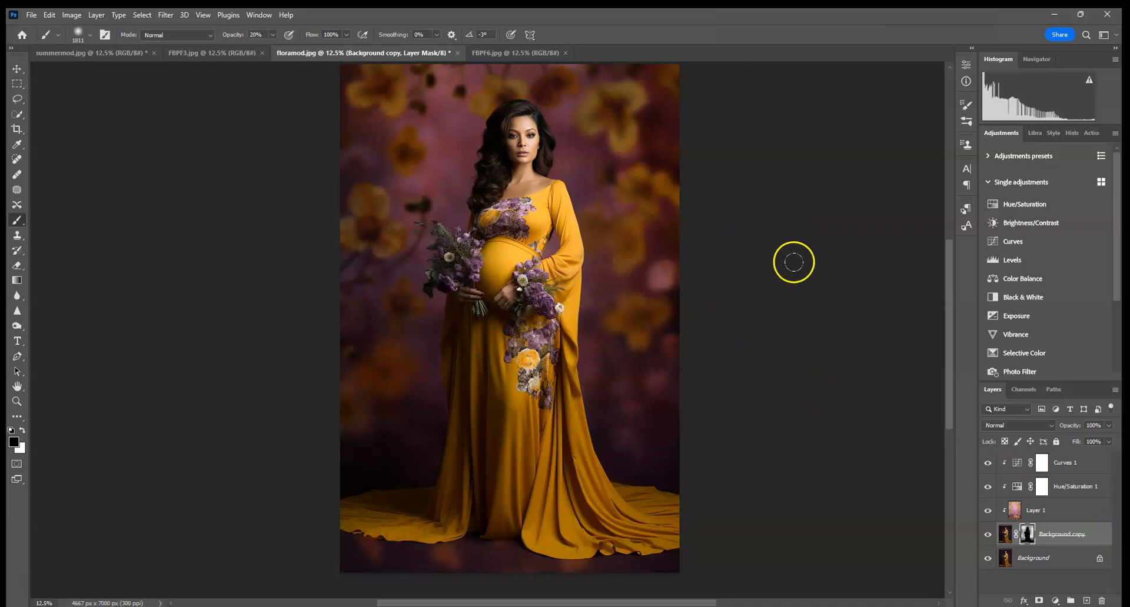
pyautogui.hotkey('ctrl', '0')
pyautogui.hotkey('ctrl', '-')
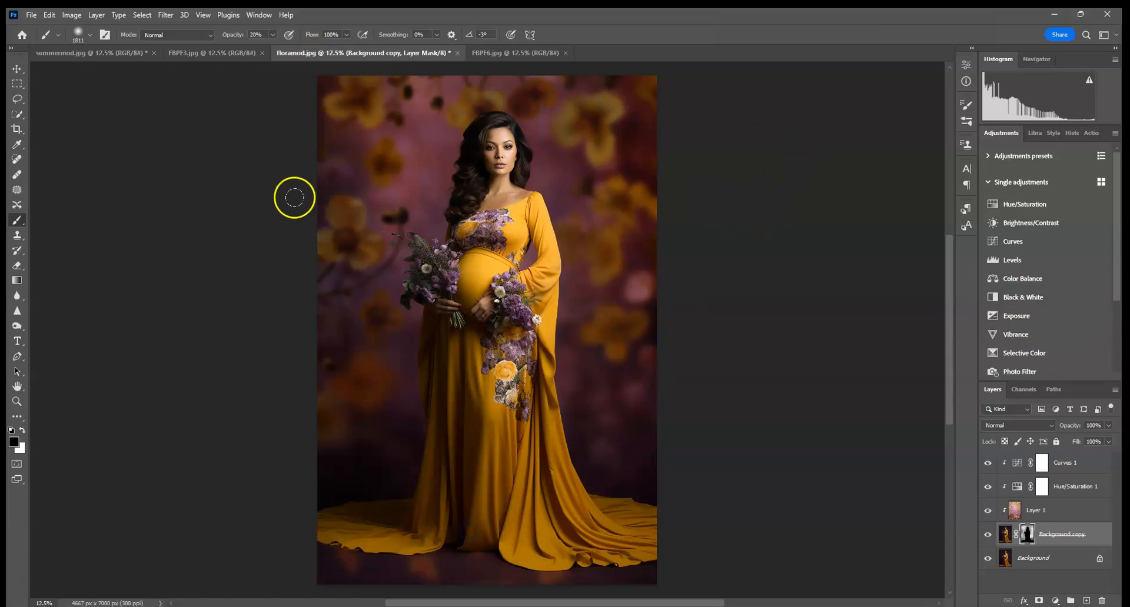
pyautogui.click(601, 199)
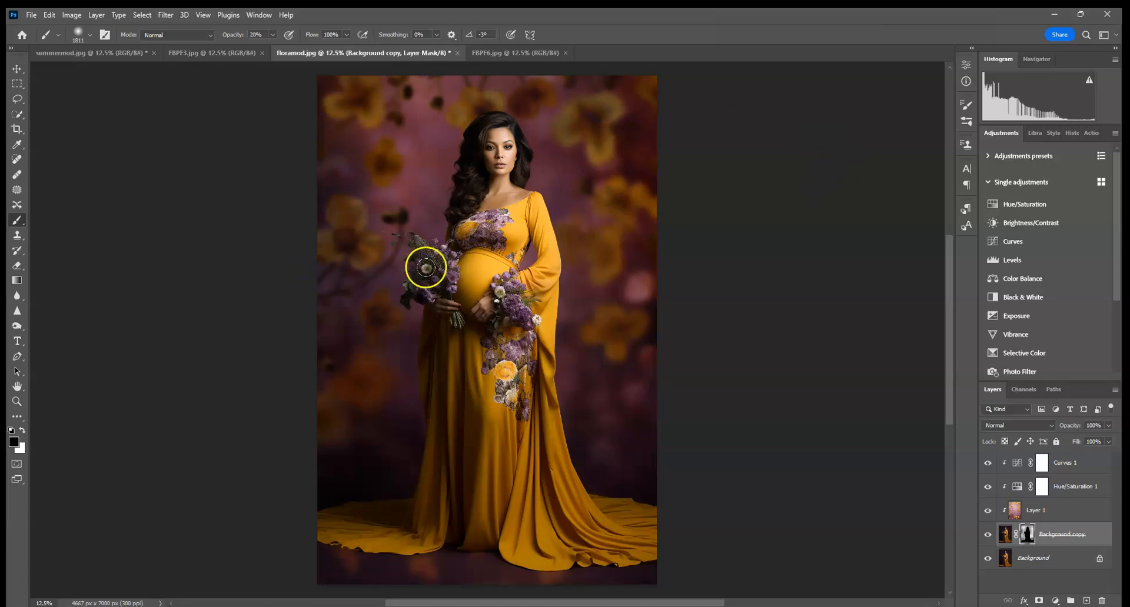
pyautogui.click(481, 492)
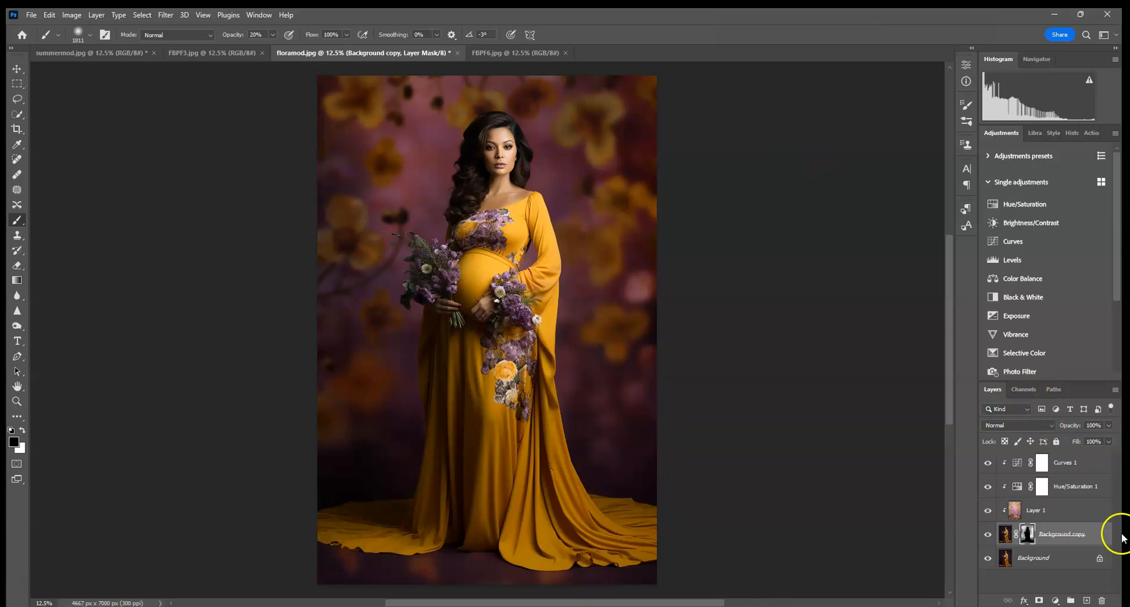
# Step: Flatten the image and add a new empty layer above it for painting around the woman's hair
pyautogui.rightClick(1055, 554)
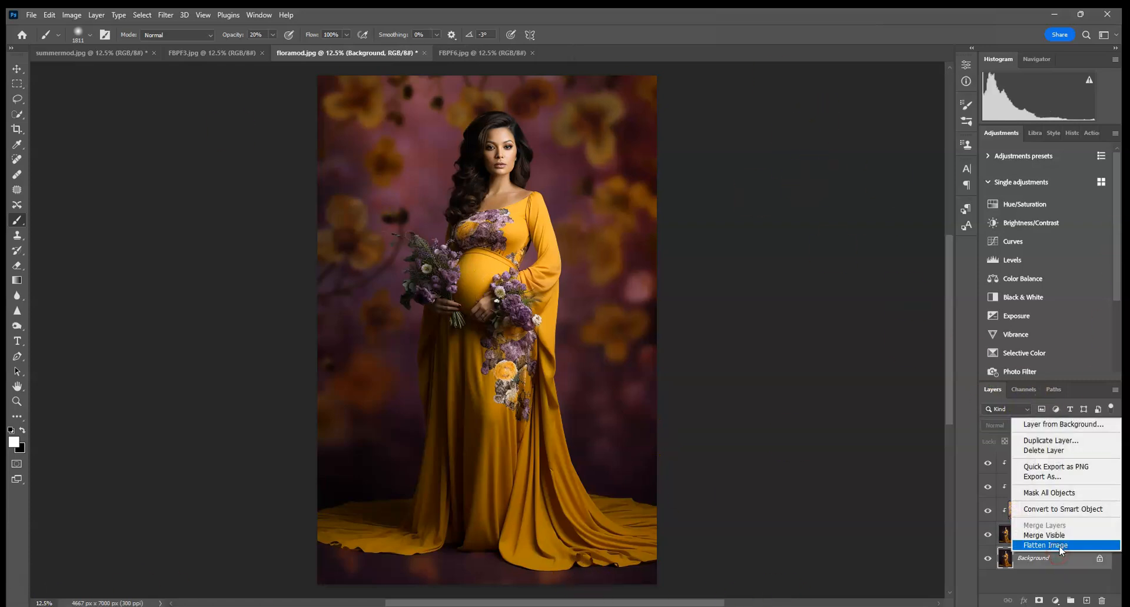
pyautogui.click(1061, 546)
pyautogui.hotkey('ctrl', '+')
pyautogui.hotkey('ctrl', '+')
pyautogui.hotkey('ctrl', '+')
pyautogui.hotkey('ctrl', '+')
pyautogui.hotkey('ctrl', '+')
pyautogui.hotkey('ctrl', '+')
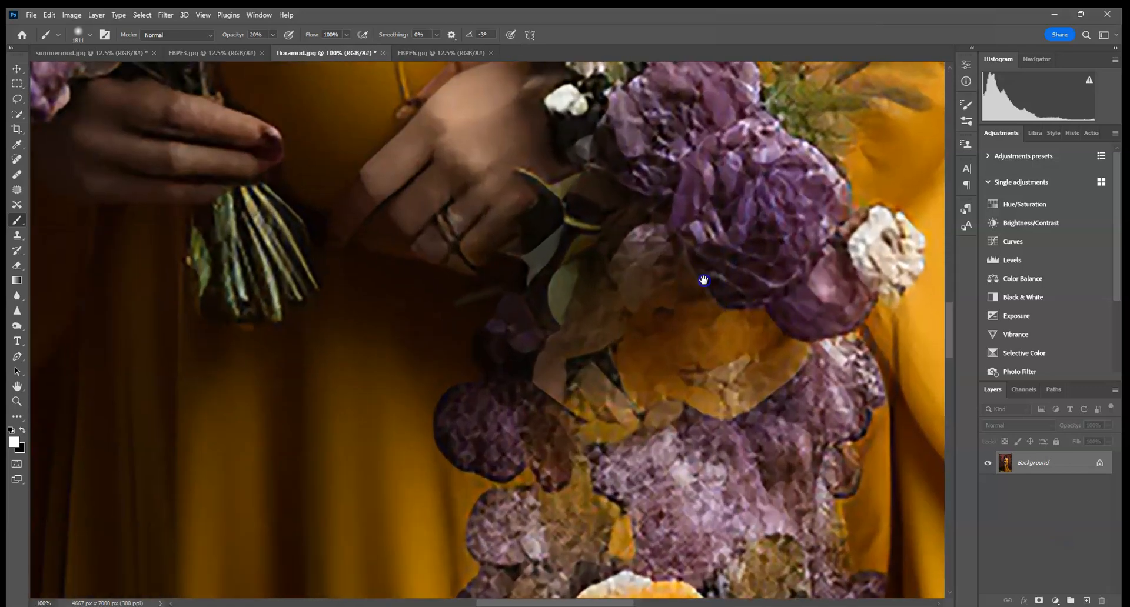
pyautogui.moveTo(704, 280); pyautogui.dragTo(630, 518)
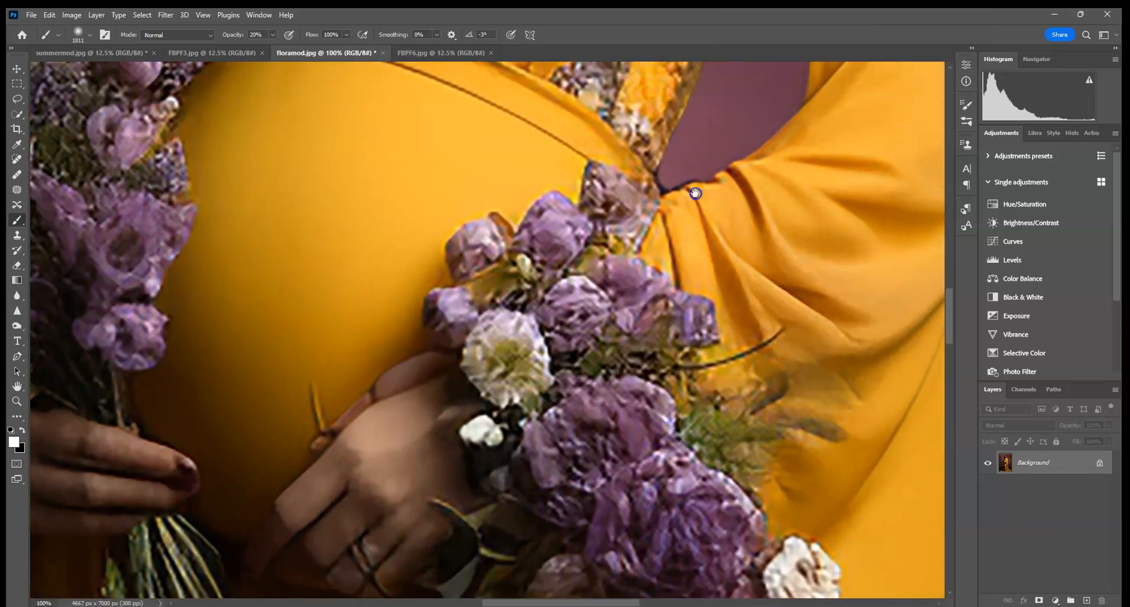
pyautogui.moveTo(693, 189); pyautogui.dragTo(565, 483)
pyautogui.moveTo(729, 201); pyautogui.dragTo(782, 324)
pyautogui.moveTo(749, 244); pyautogui.dragTo(800, 580)
pyautogui.moveTo(673, 174); pyautogui.dragTo(886, 293)
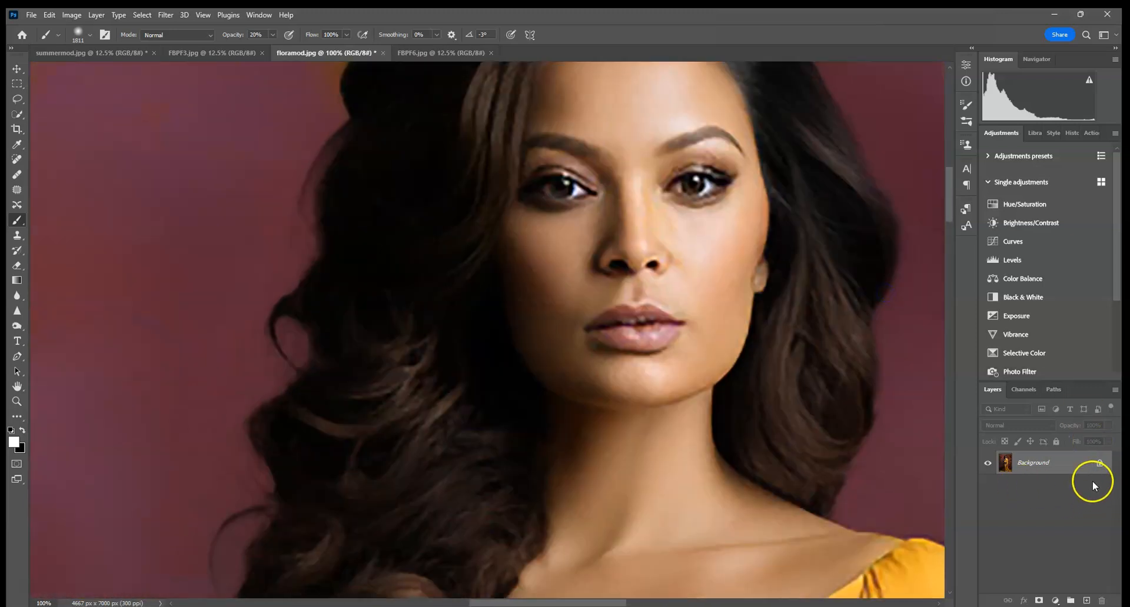
pyautogui.click(1086, 600)
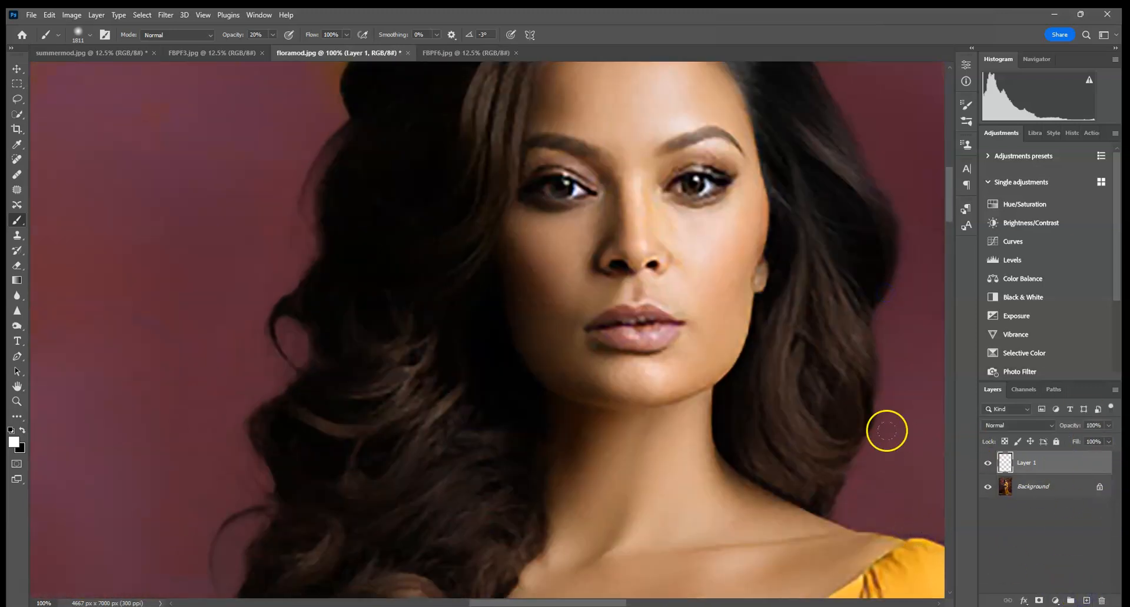
# Step: Set a black brush to 1 px and try a fine stroke along the hair edge beside the woman's face
pyautogui.click(87, 38)
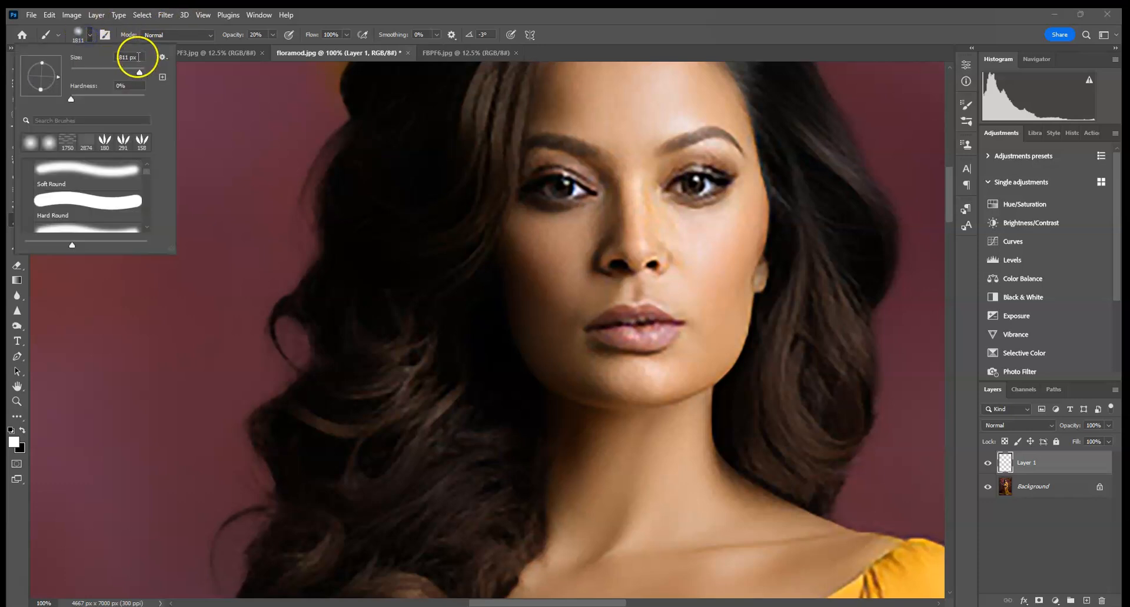
pyautogui.write('1')
pyautogui.press('Return')
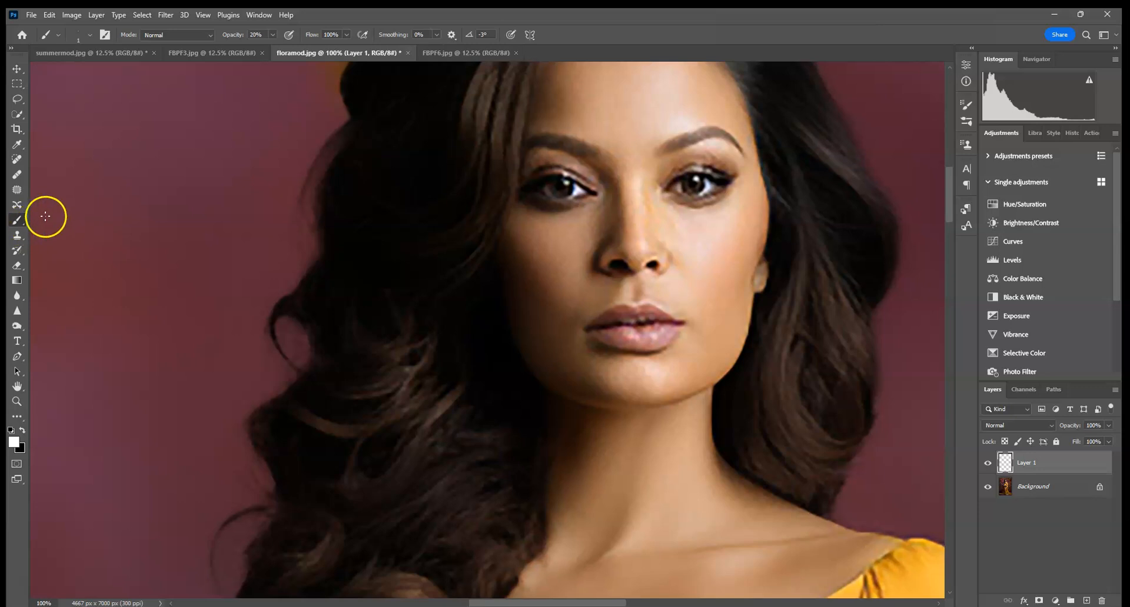
pyautogui.press('x')
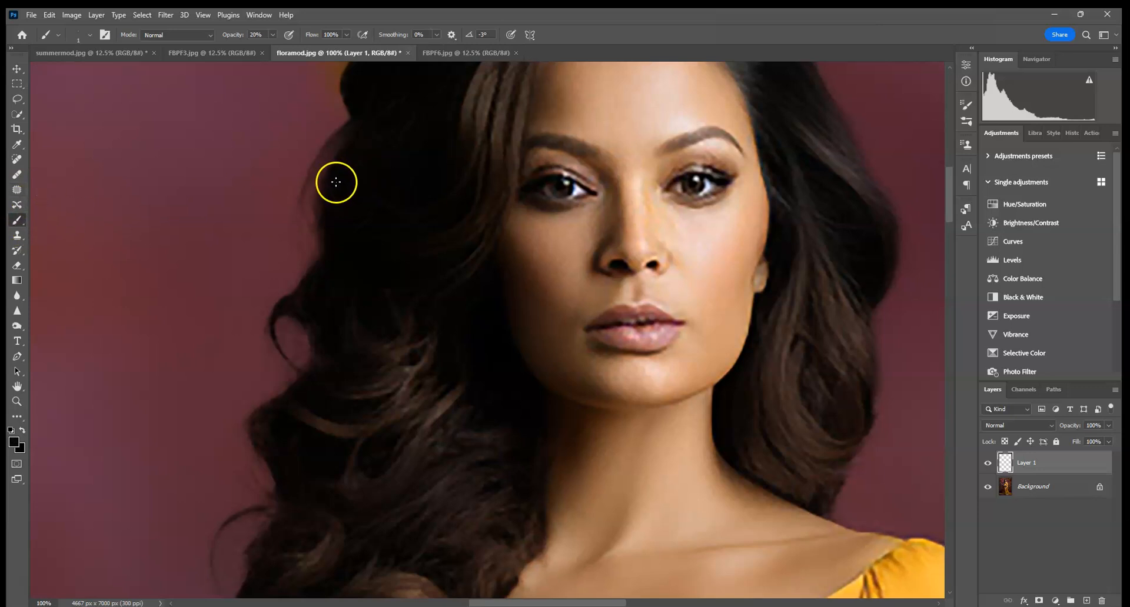
pyautogui.moveTo(376, 178); pyautogui.dragTo(376, 223)
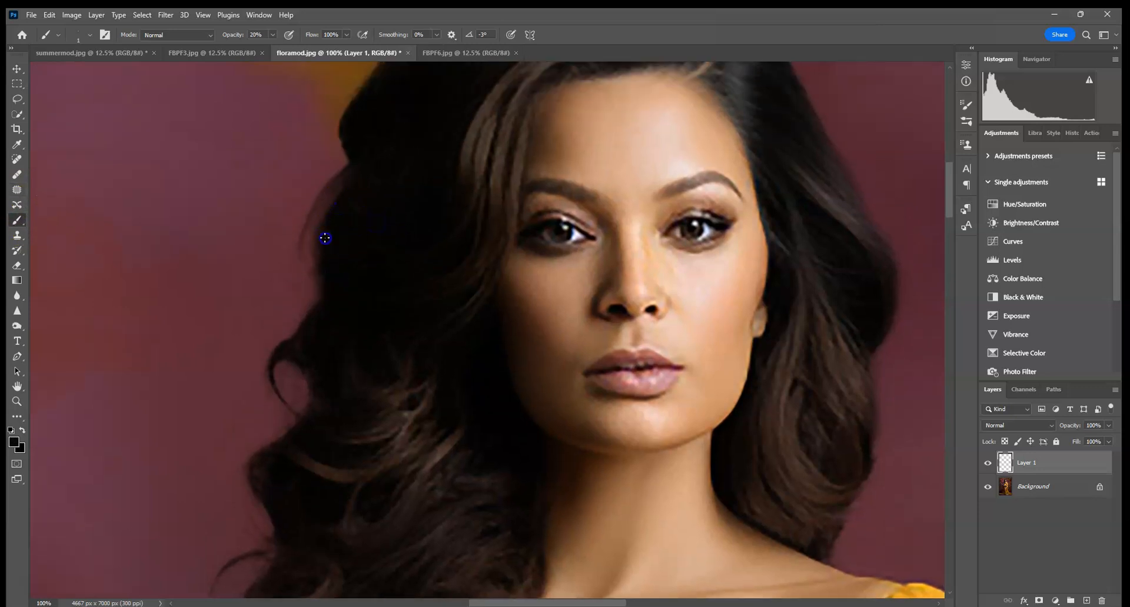
pyautogui.click(49, 16)
# Step: Set the brush size to 2 px and try faint strand strokes at 20% opacity along the hair edge
pyautogui.click(88, 35)
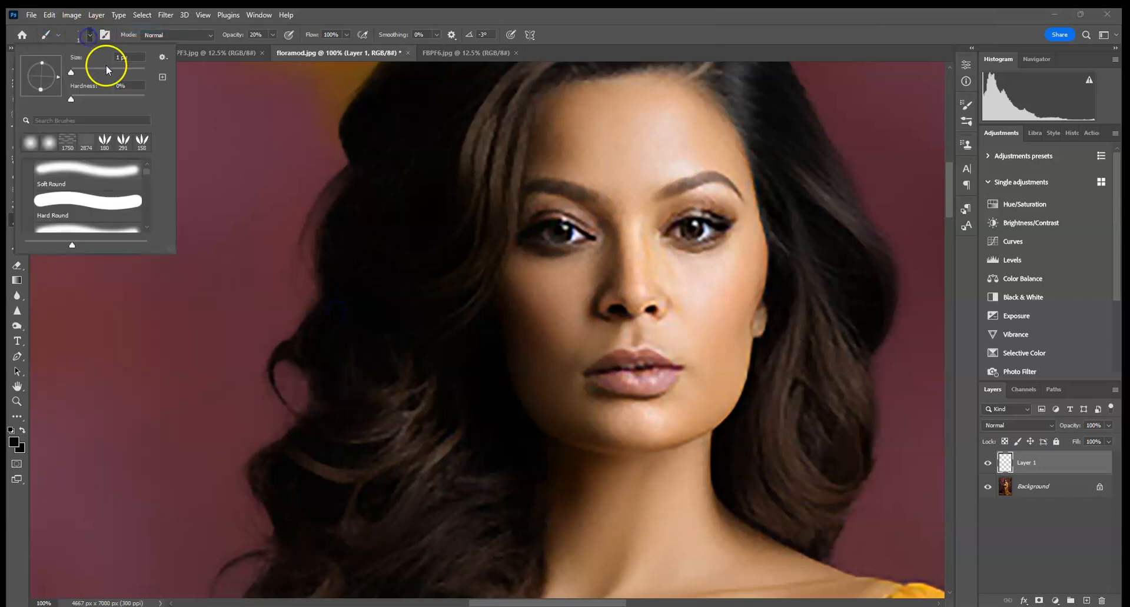
pyautogui.write('2')
pyautogui.press('Return')
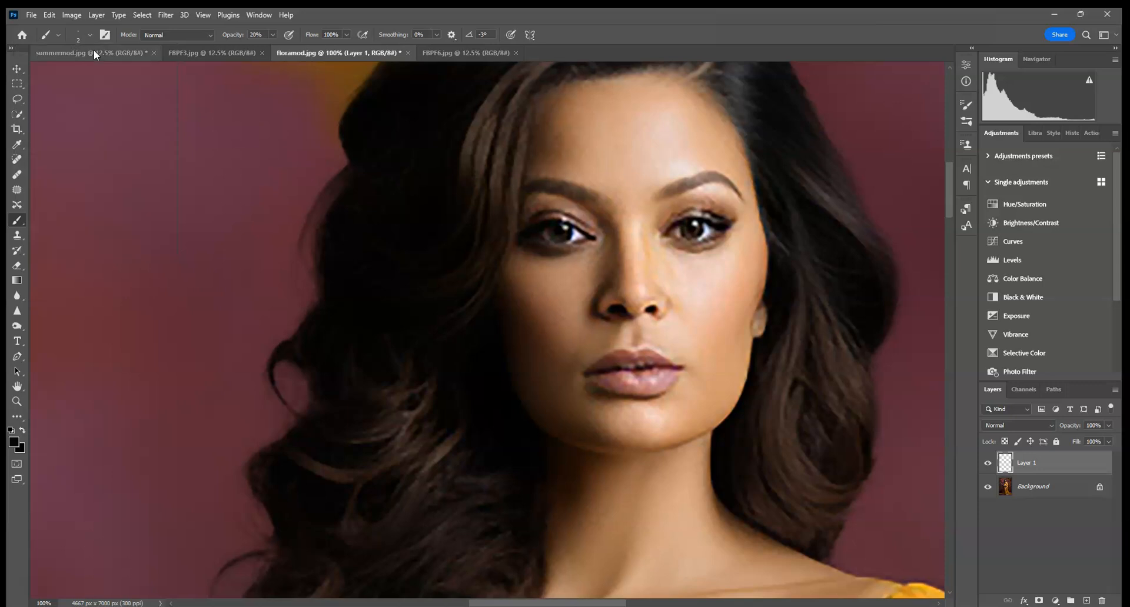
pyautogui.moveTo(337, 224); pyautogui.dragTo(313, 250)
pyautogui.moveTo(349, 228); pyautogui.dragTo(349, 230)
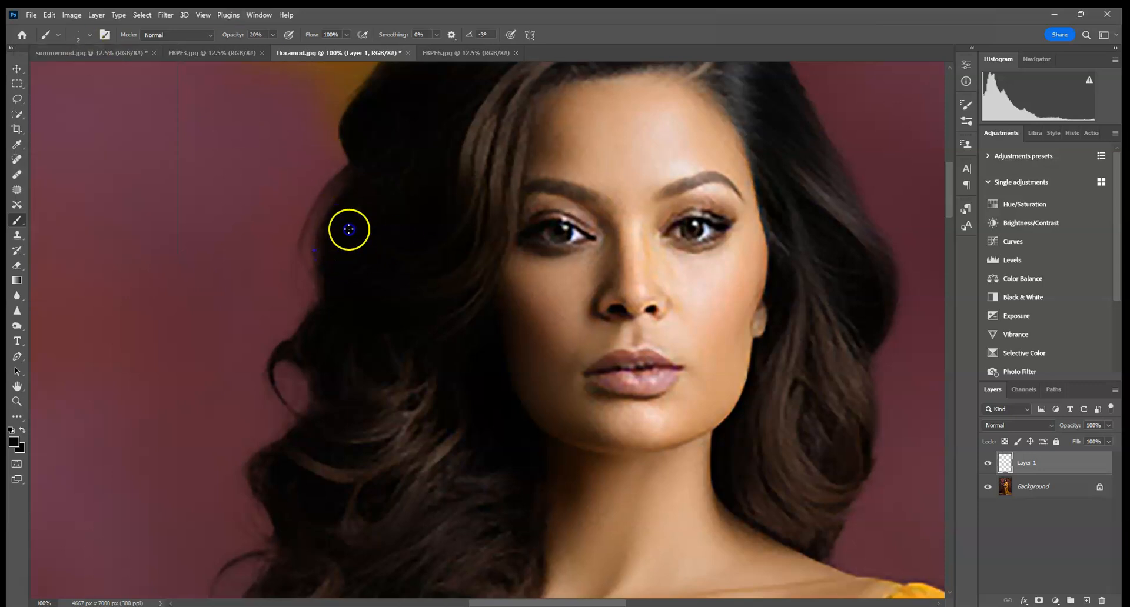
pyautogui.moveTo(310, 293)
pyautogui.mouseDown()
pyautogui.moveTo(343, 275)
pyautogui.moveTo(336, 332)
pyautogui.mouseUp()
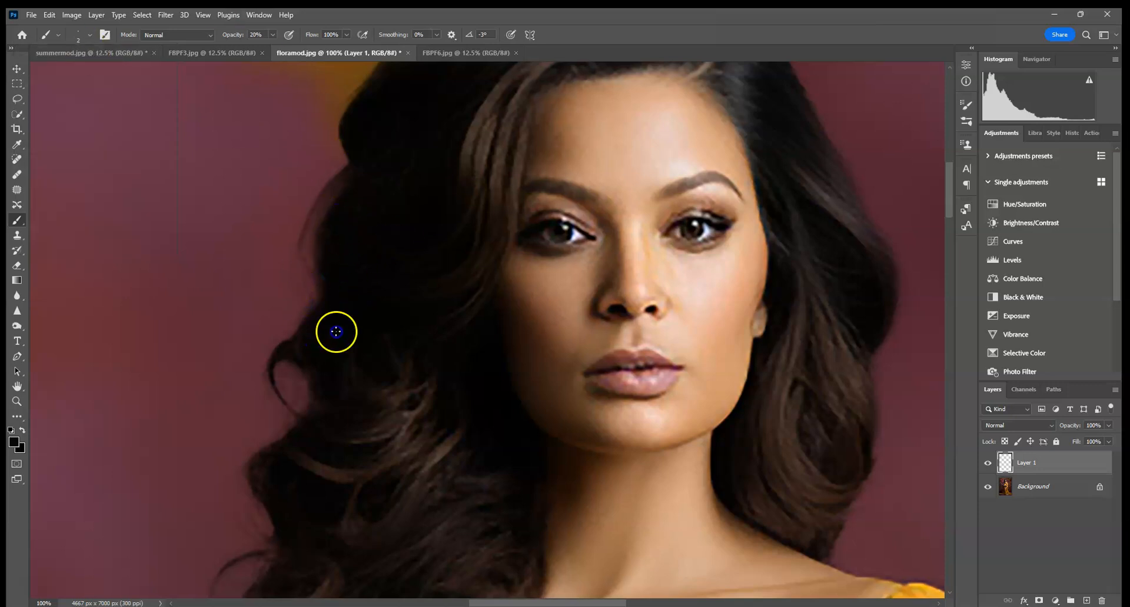
# Step: Raise the brush opacity to 90% and paint thin black flyaway strands along the hair's outer edge, up toward the crown
pyautogui.moveTo(306, 53); pyautogui.dragTo(309, 53)
pyautogui.moveTo(340, 208)
pyautogui.mouseDown()
pyautogui.moveTo(342, 232)
pyautogui.moveTo(312, 224)
pyautogui.mouseUp()
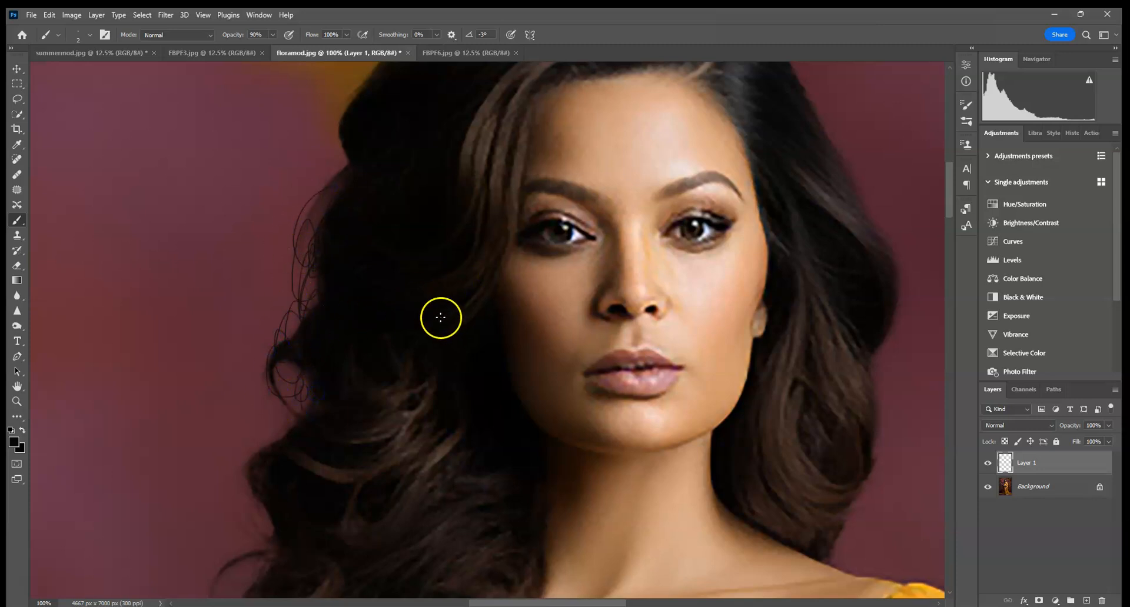
pyautogui.press('space')
pyautogui.moveTo(397, 128); pyautogui.dragTo(382, 223)
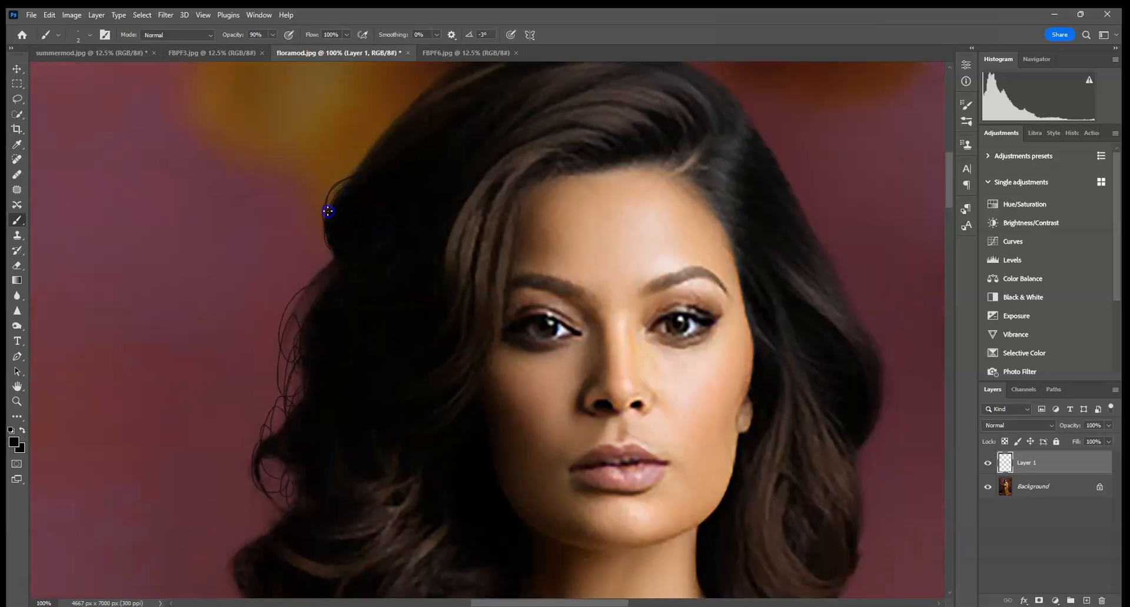
# Step: Apply a Gaussian Blur with a 3.3-pixel radius to the painted hair strands layer
pyautogui.click(166, 14)
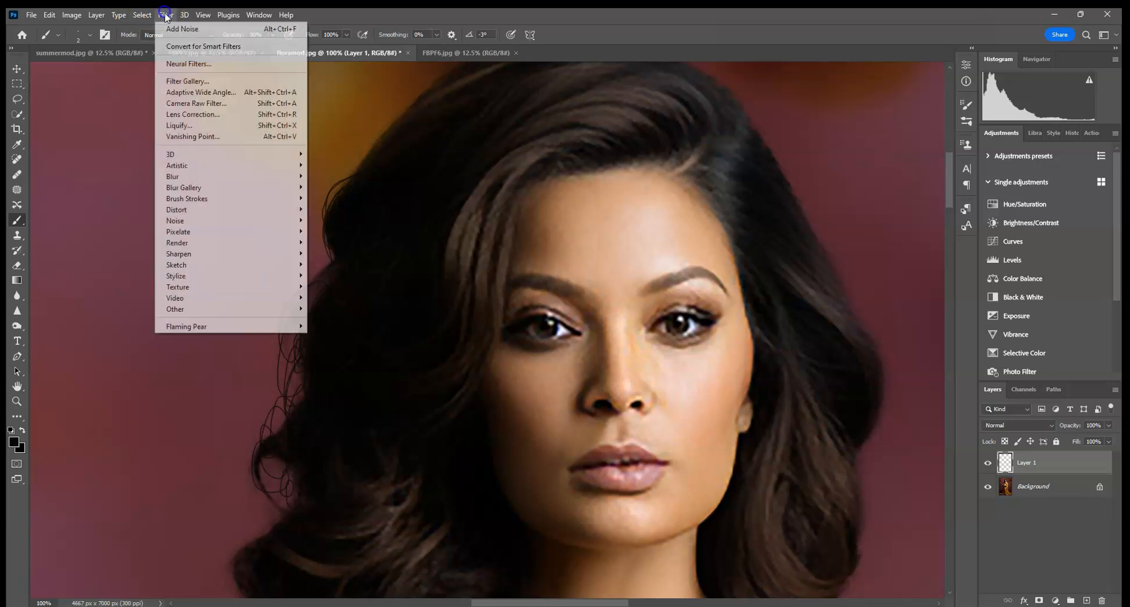
pyautogui.moveTo(196, 177)
pyautogui.click(333, 221)
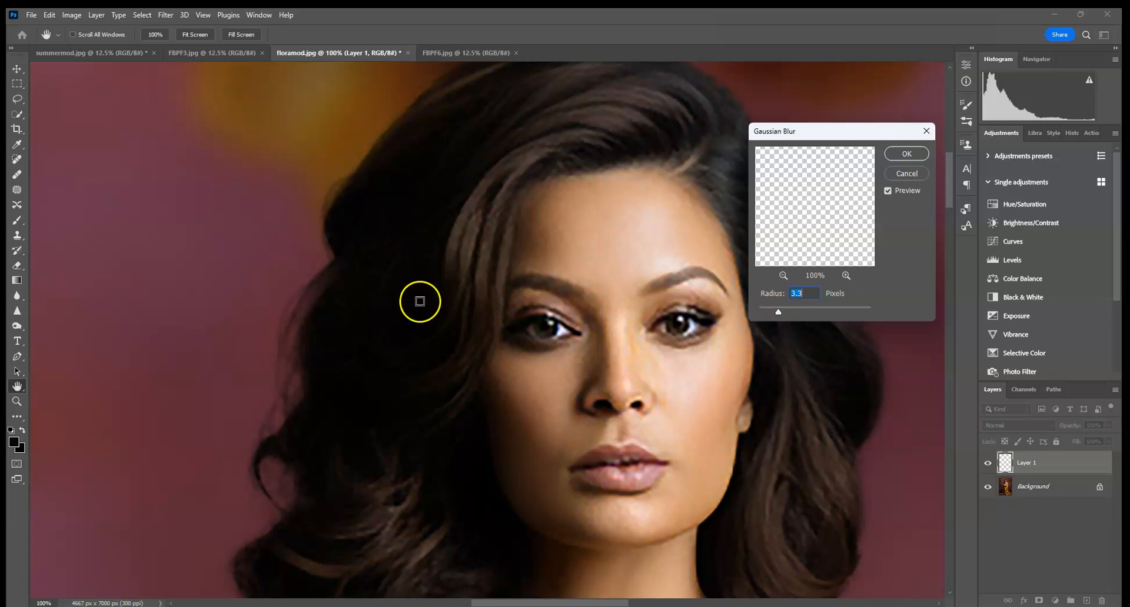
pyautogui.moveTo(328, 382); pyautogui.dragTo(354, 294)
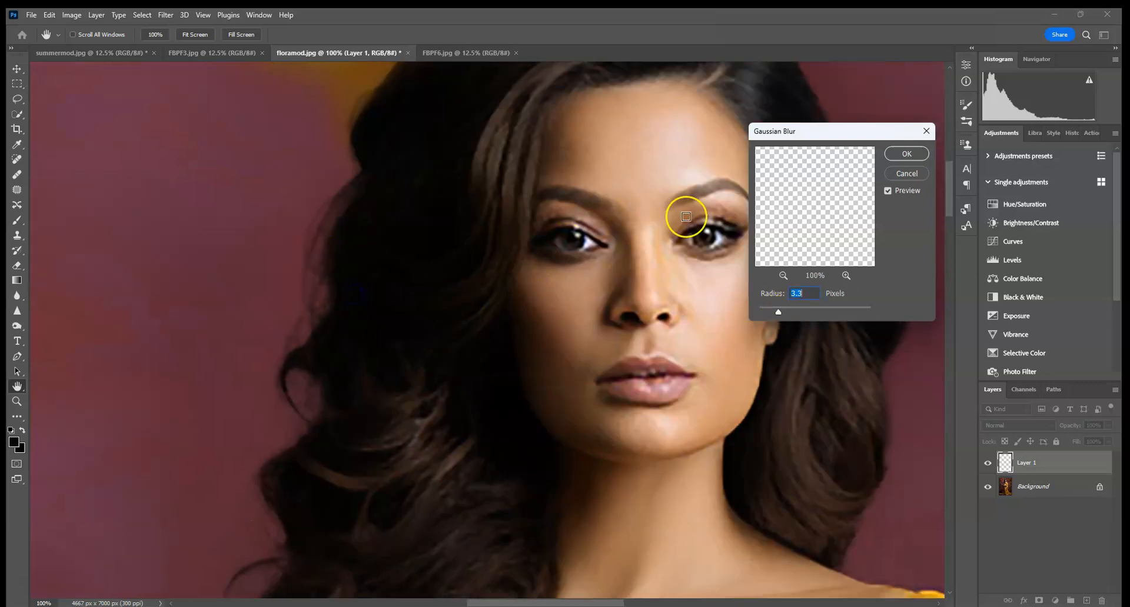
pyautogui.click(902, 154)
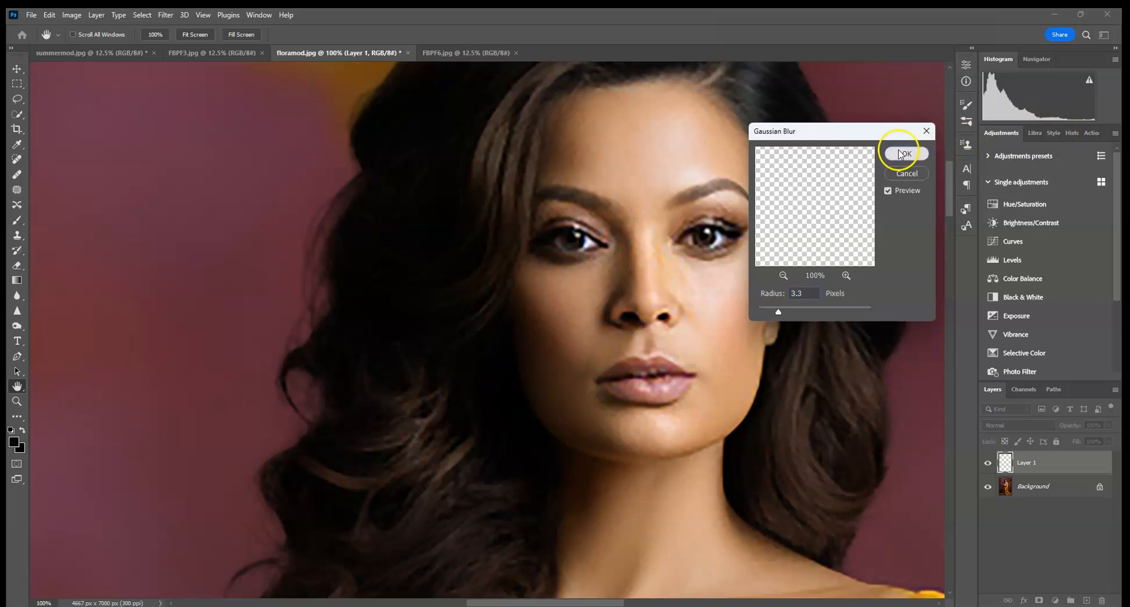
# Step: Compare floramod.jpg's original snapshot with its final Gaussian Blur history state, fitting each version in the window
pyautogui.hotkey('ctrl', '0')
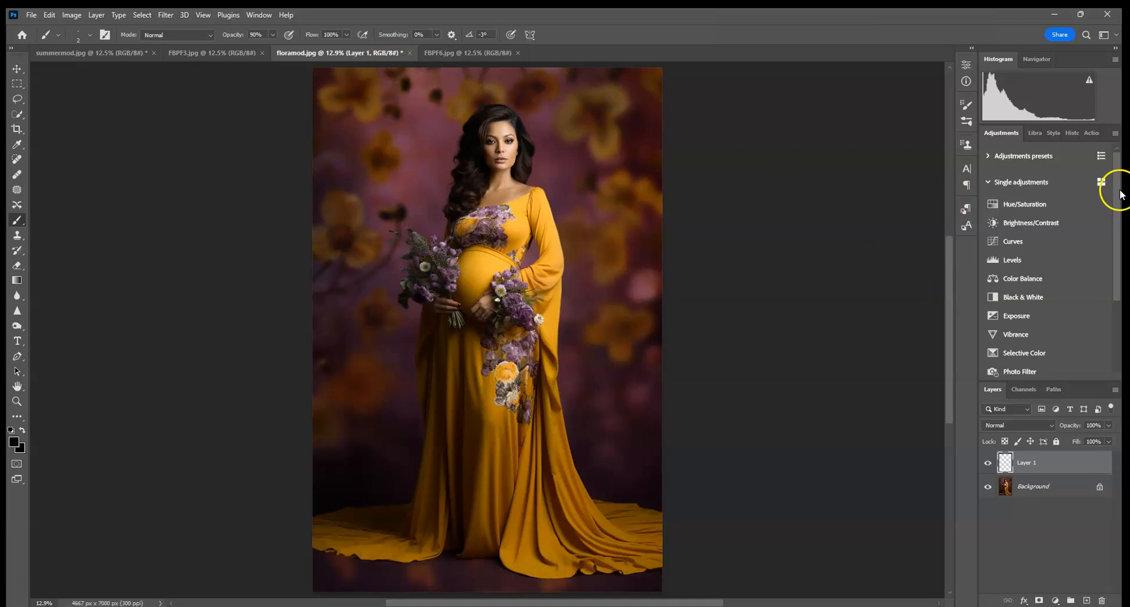
pyautogui.click(1072, 133)
pyautogui.moveTo(1114, 291); pyautogui.dragTo(1116, 147)
pyautogui.click(1068, 165)
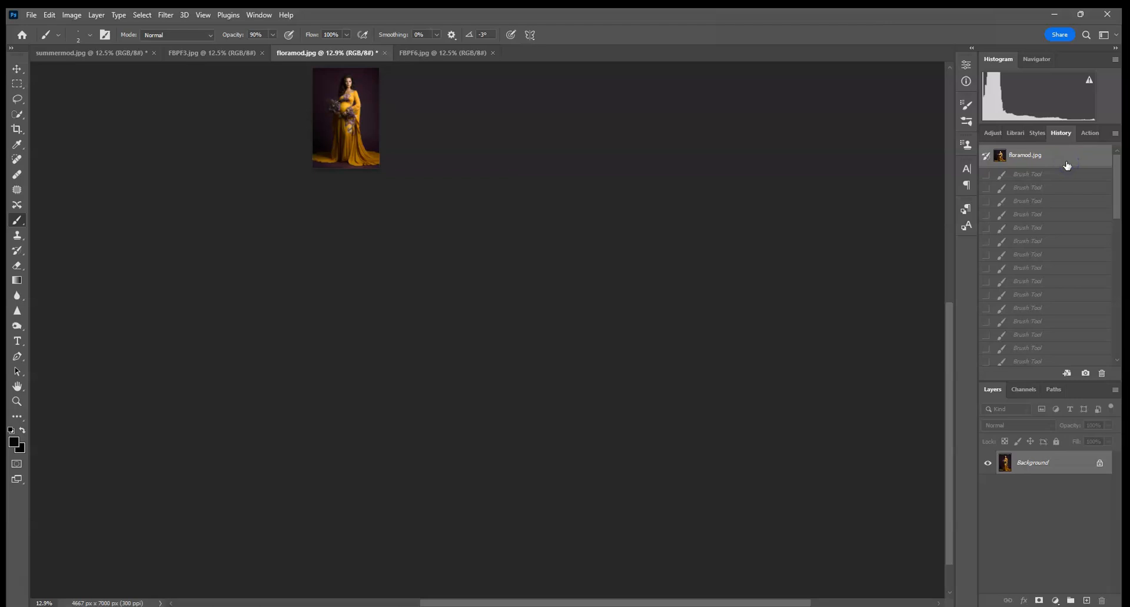
pyautogui.hotkey('ctrl', '0')
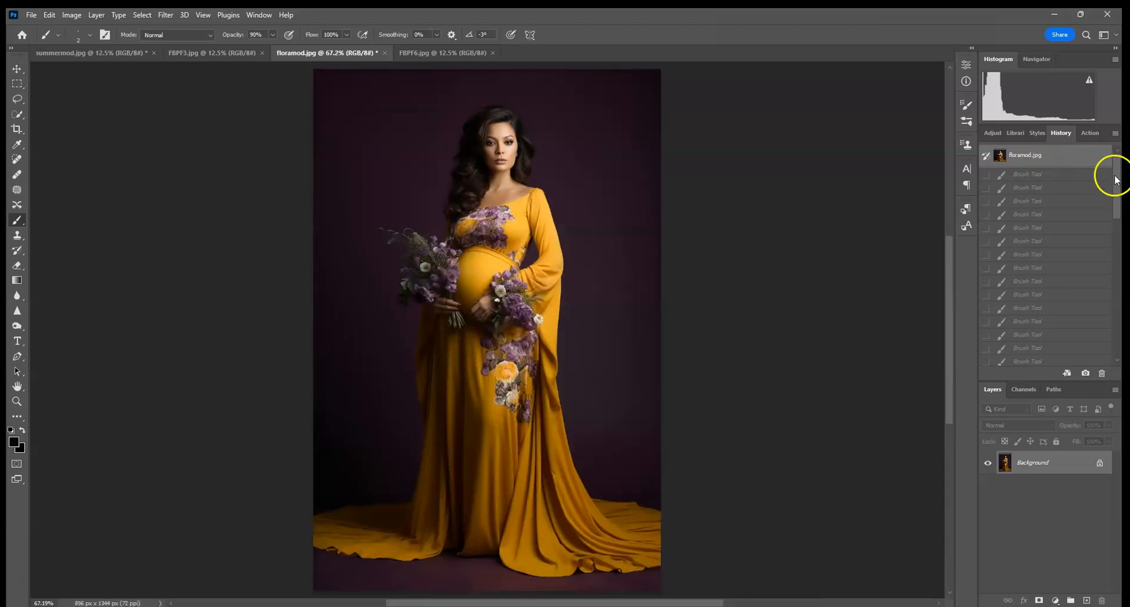
pyautogui.moveTo(1116, 180); pyautogui.dragTo(1117, 376)
pyautogui.click(1058, 357)
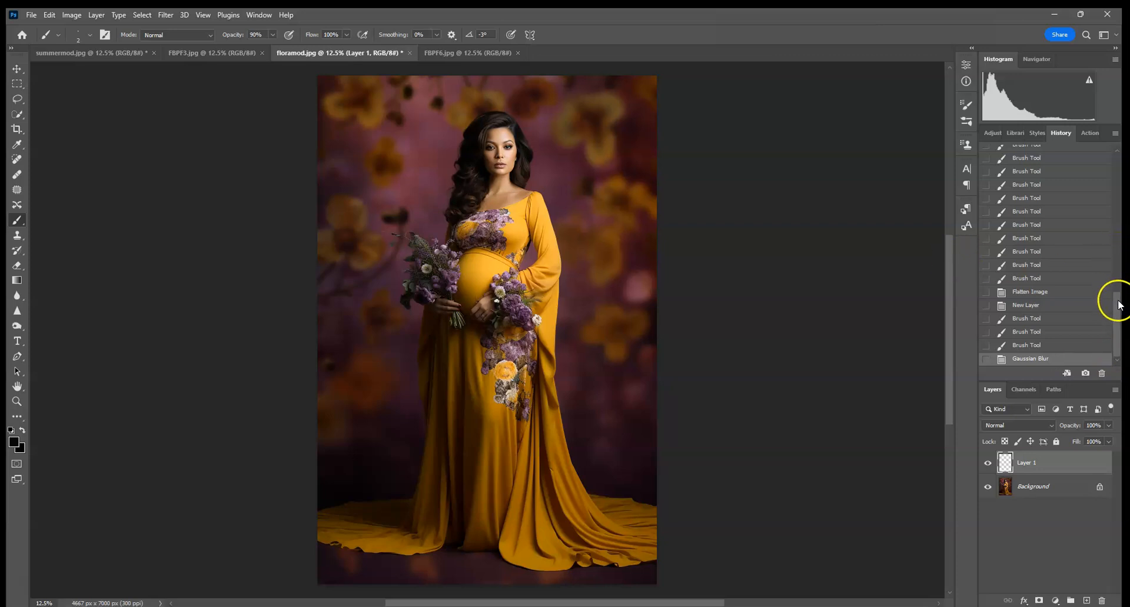
pyautogui.moveTo(1117, 305); pyautogui.dragTo(1116, 146)
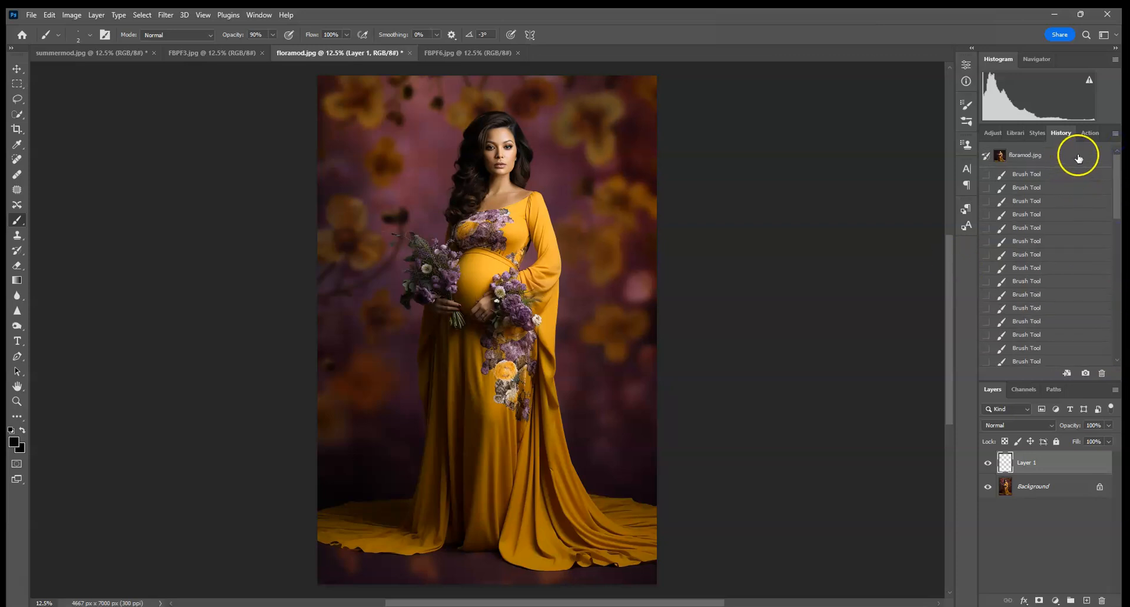
# Step: Return floramod.jpg to the fourth Brush Tool history state and delete the Layer 1, Hue/Saturation 1 and Curves 1 layers
pyautogui.click(1081, 215)
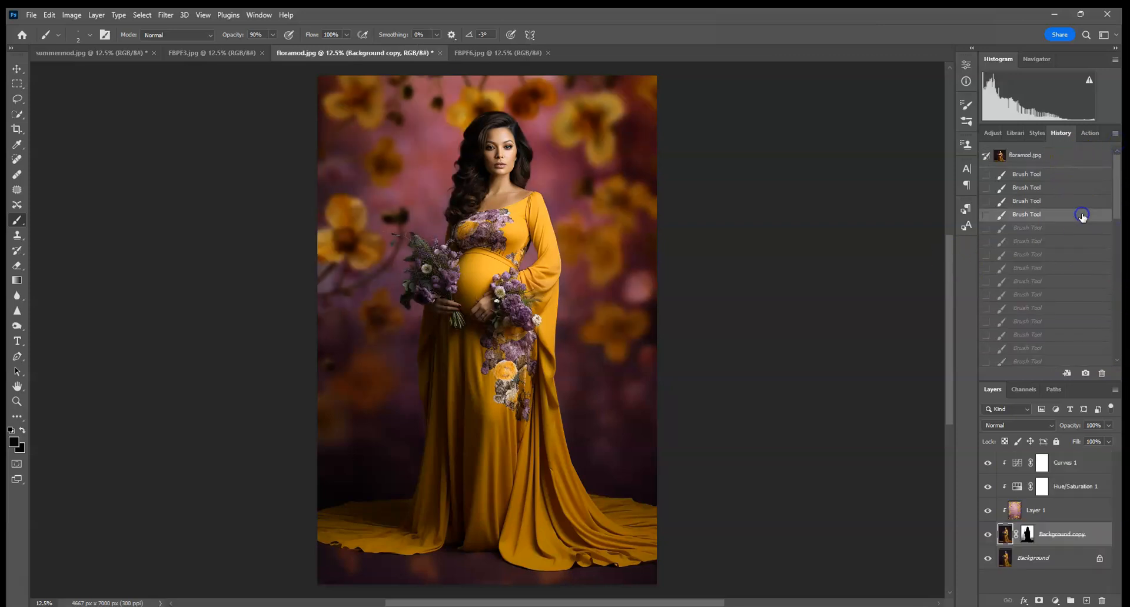
pyautogui.keyDown('shift'); pyautogui.click(1072, 512); pyautogui.keyUp('shift')
pyautogui.keyDown('shift'); pyautogui.click(1077, 462); pyautogui.keyUp('shift')
pyautogui.moveTo(1076, 516); pyautogui.dragTo(1098, 540)
pyautogui.click(1080, 517)
pyautogui.keyDown('shift'); pyautogui.click(1085, 489); pyautogui.keyUp('shift')
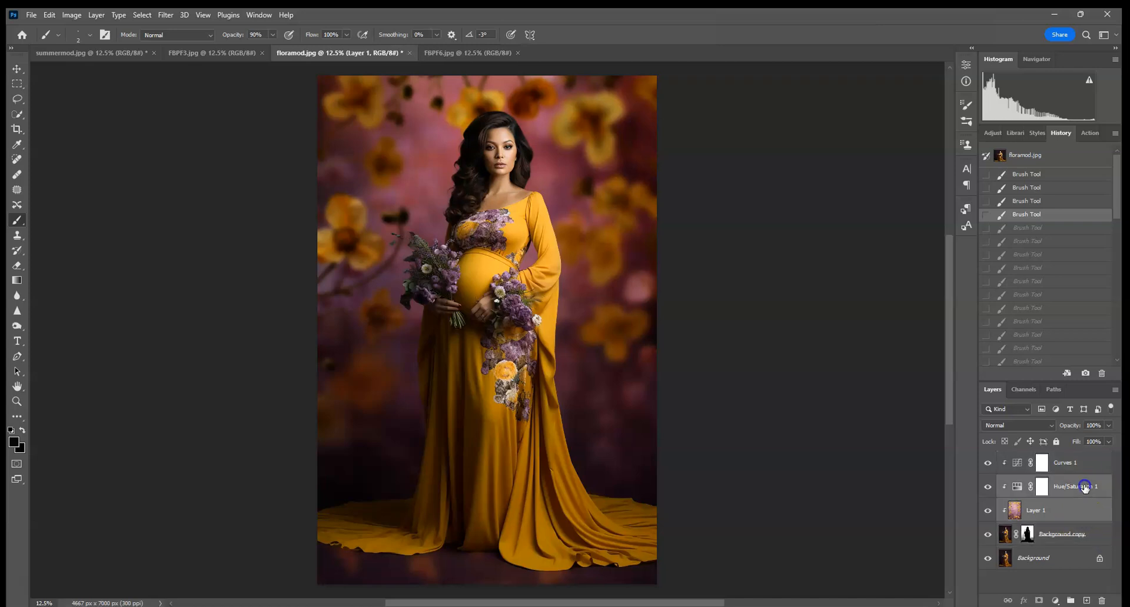
pyautogui.keyDown('shift'); pyautogui.click(1088, 467); pyautogui.keyUp('shift')
pyautogui.moveTo(1093, 503); pyautogui.dragTo(1101, 600)
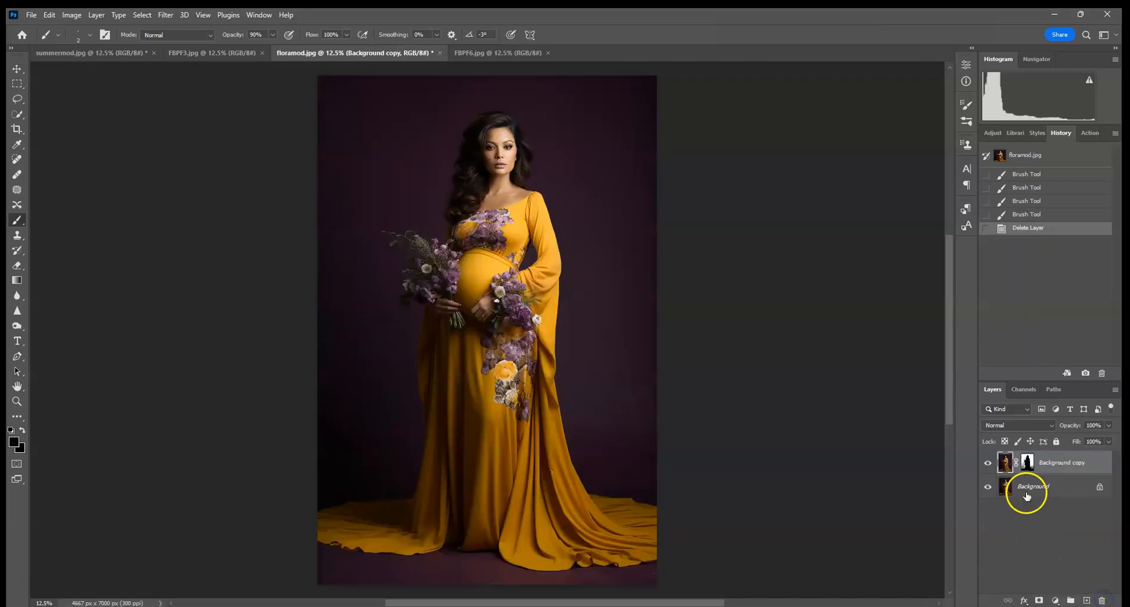
# Step: Disable the Background copy layer's mask and delete that layer, leaving only the original portrait
pyautogui.rightClick(1027, 464)
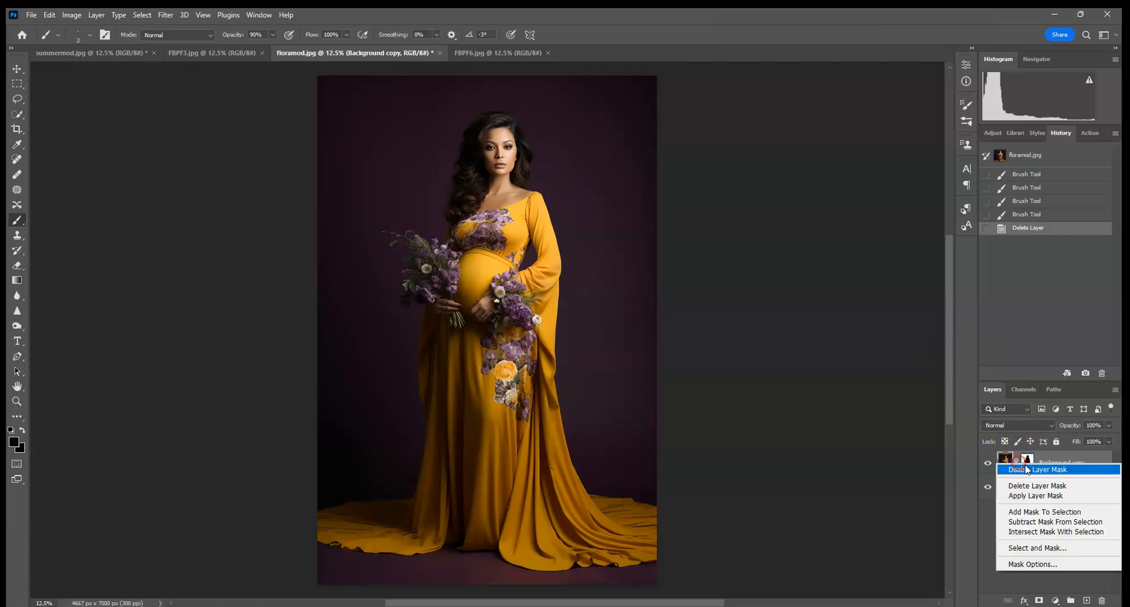
pyautogui.click(1031, 467)
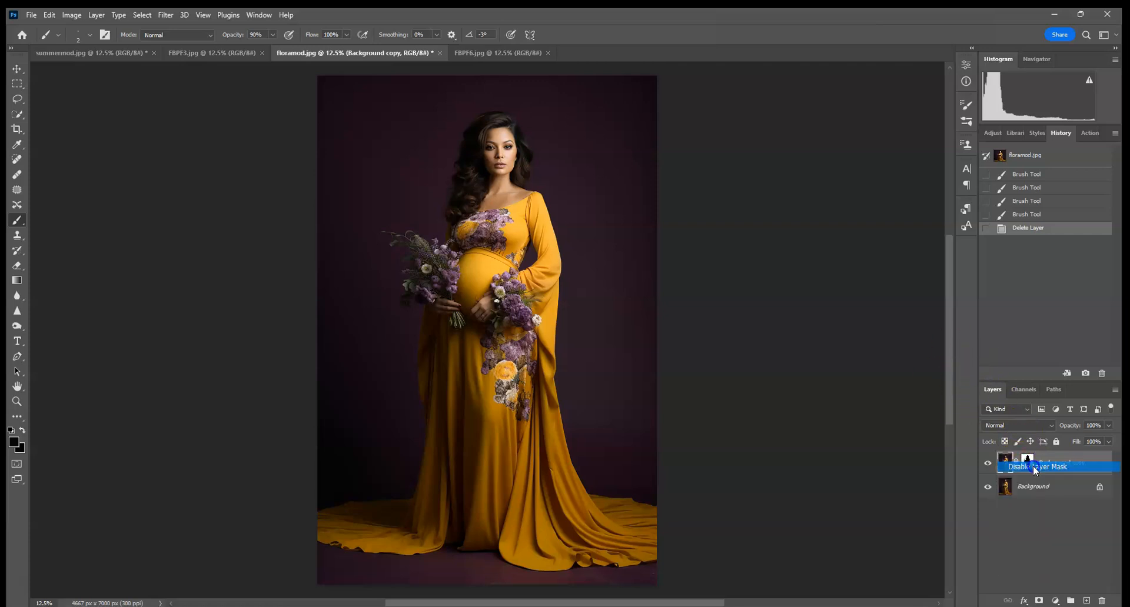
pyautogui.moveTo(1081, 474); pyautogui.dragTo(1101, 601)
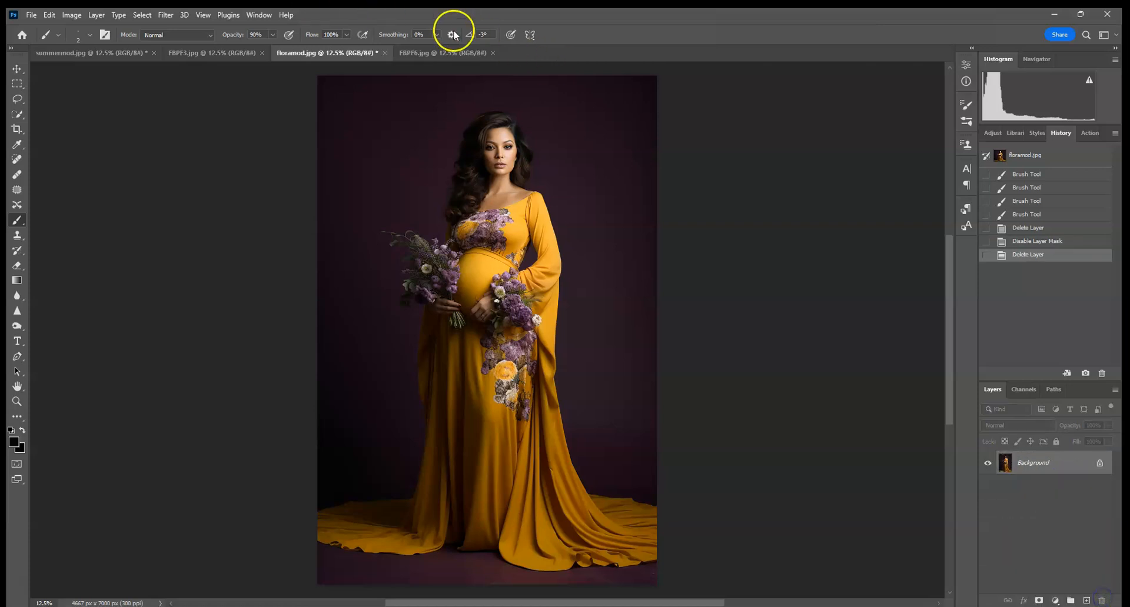
# Step: Convert the FBPF6.jpg floral backdrop to grayscale with a default Black & White adjustment layer and flatten the image
pyautogui.click(442, 53)
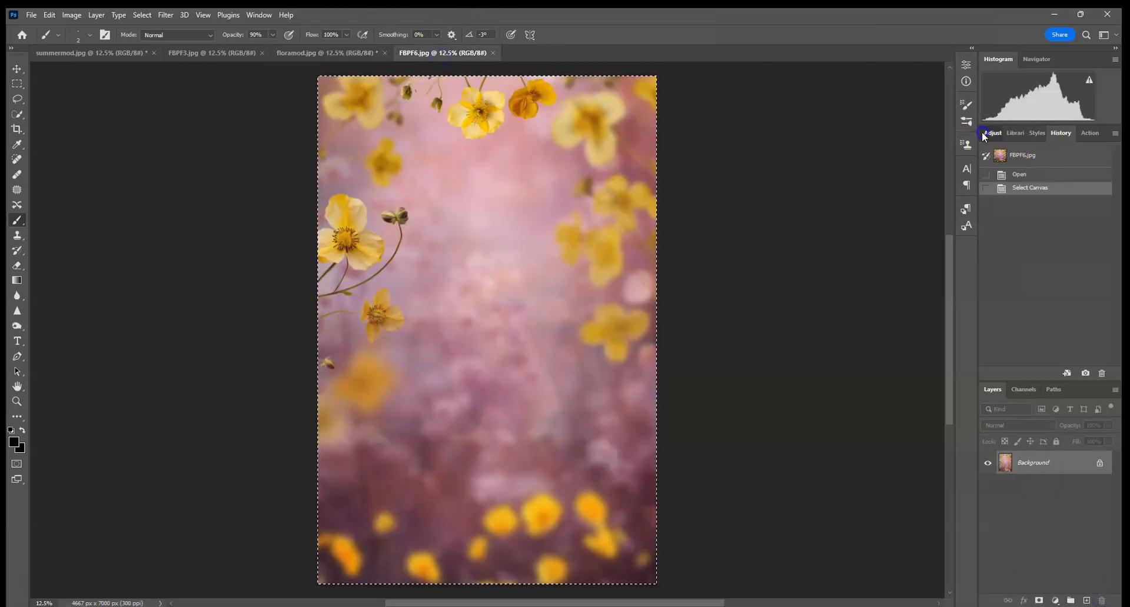
pyautogui.click(983, 135)
pyautogui.click(1088, 295)
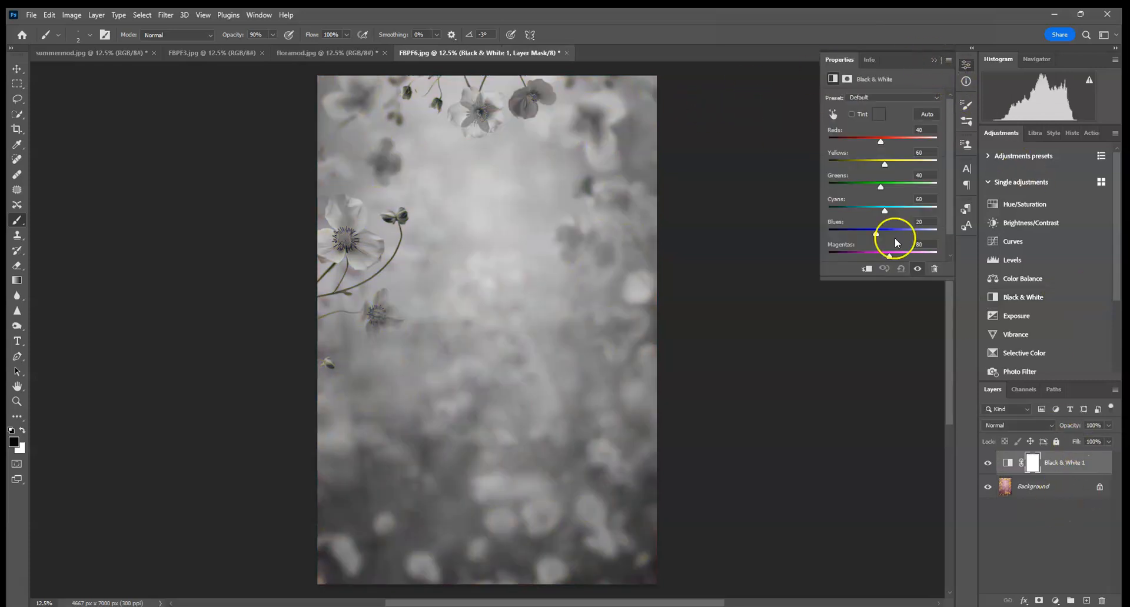
pyautogui.rightClick(1053, 495)
pyautogui.click(1043, 492)
# Step: Select the entire grayscale FBPF6.jpg backdrop and copy it
pyautogui.click(144, 16)
pyautogui.click(144, 30)
pyautogui.click(49, 15)
pyautogui.click(65, 97)
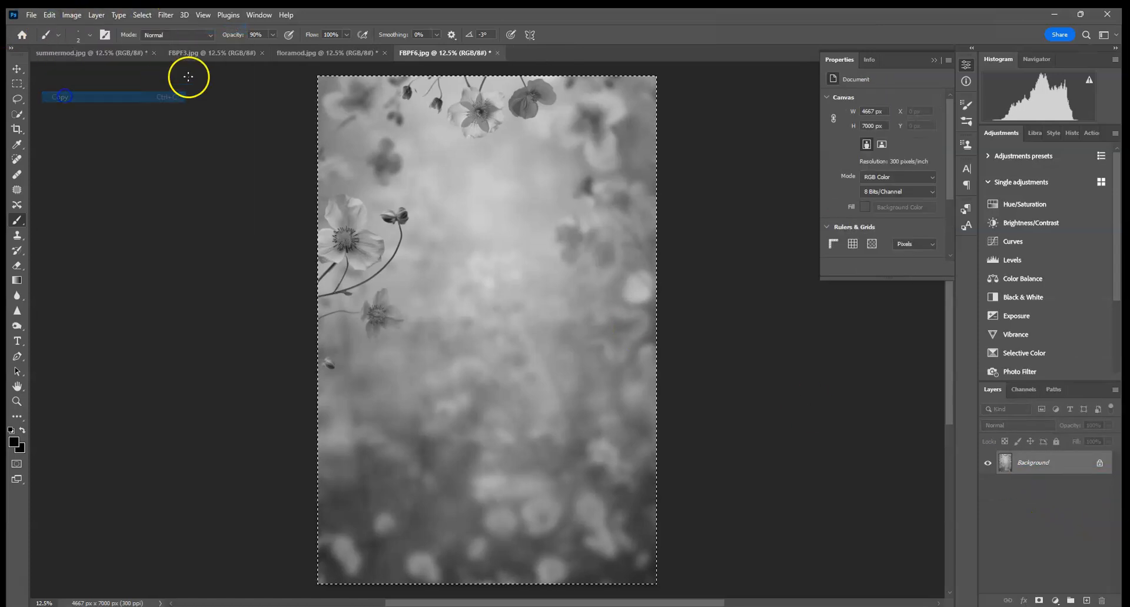
# Step: In floramod.jpg, select the subject, duplicate the Background layer and give the copy an inverted subject mask that isolates the backdrop
pyautogui.click(298, 53)
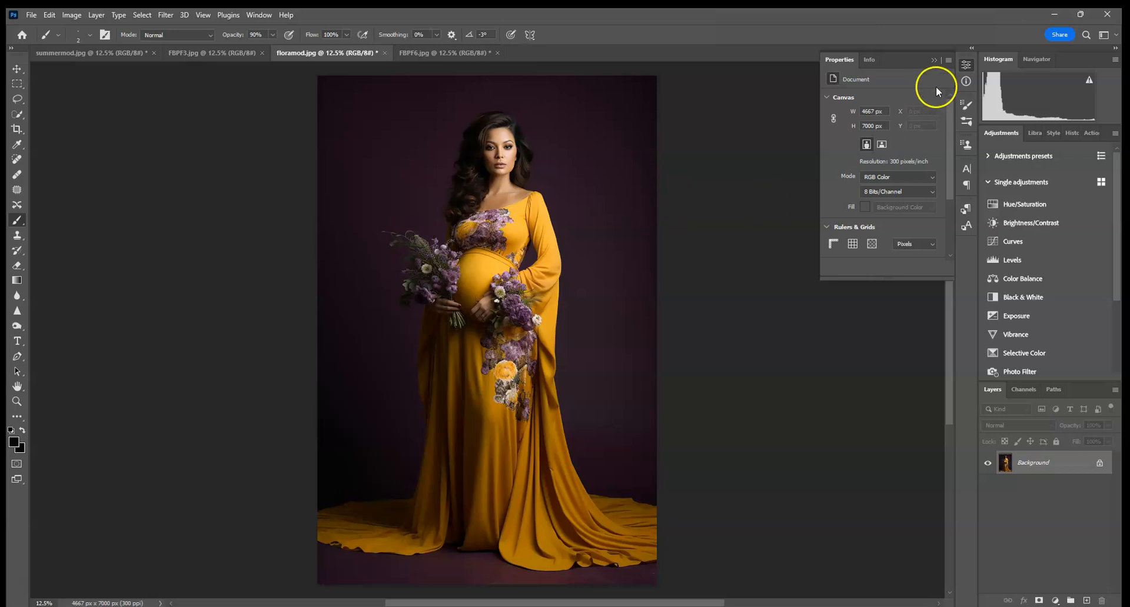
pyautogui.click(933, 60)
pyautogui.click(430, 53)
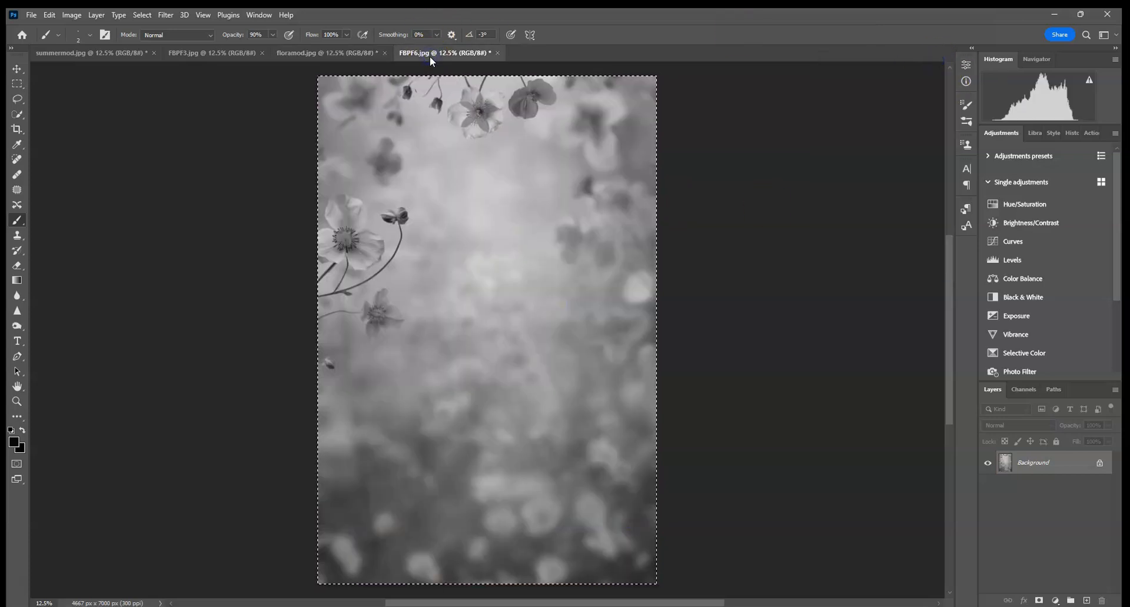
pyautogui.click(361, 54)
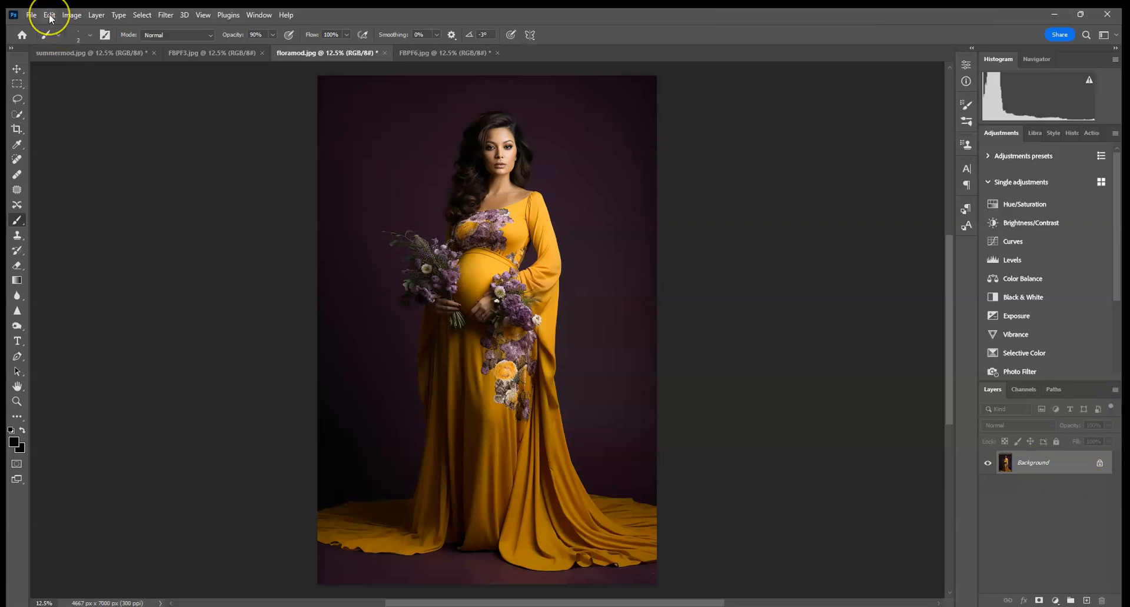
pyautogui.click(17, 114)
pyautogui.click(333, 35)
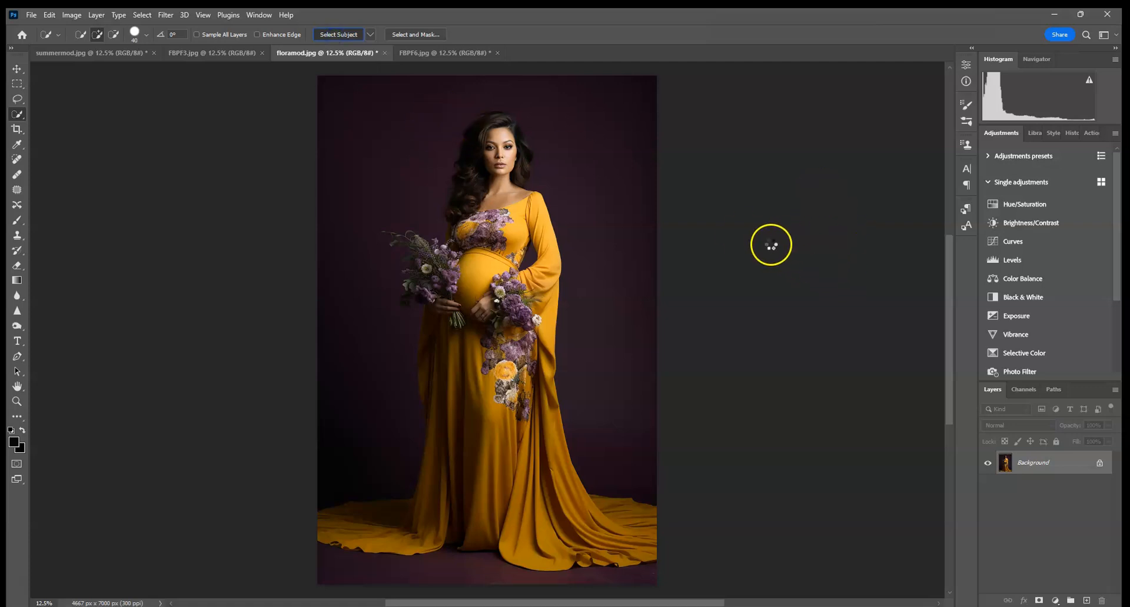
pyautogui.moveTo(1067, 471); pyautogui.dragTo(1087, 600)
pyautogui.click(1039, 600)
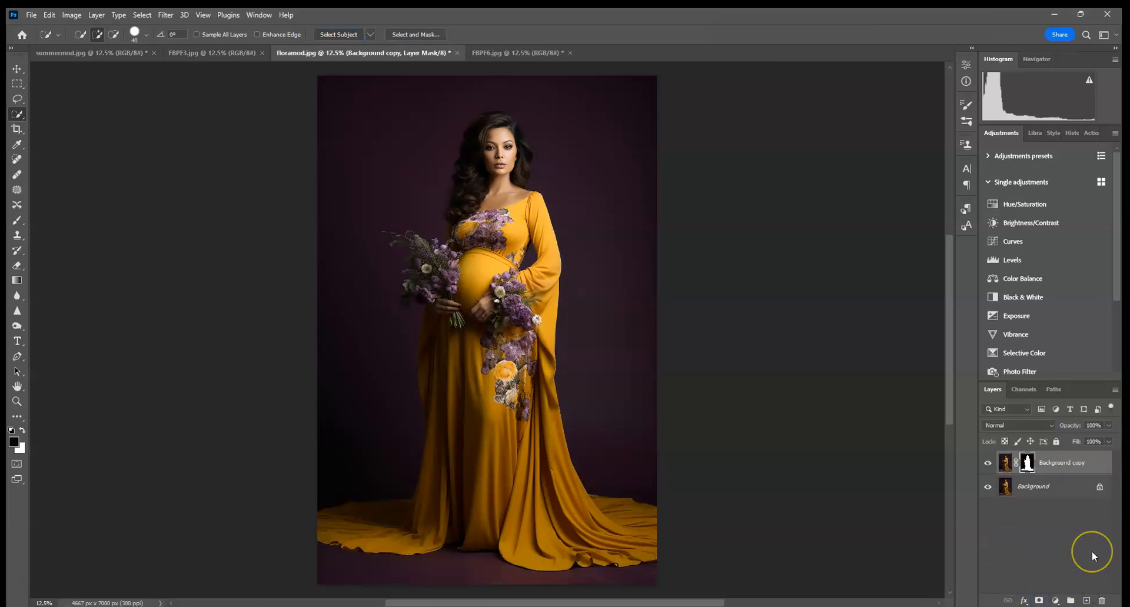
# Step: Paste the grayscale floral backdrop above the masked copy, set it to Soft Light and clip it to Background copy
pyautogui.click(49, 15)
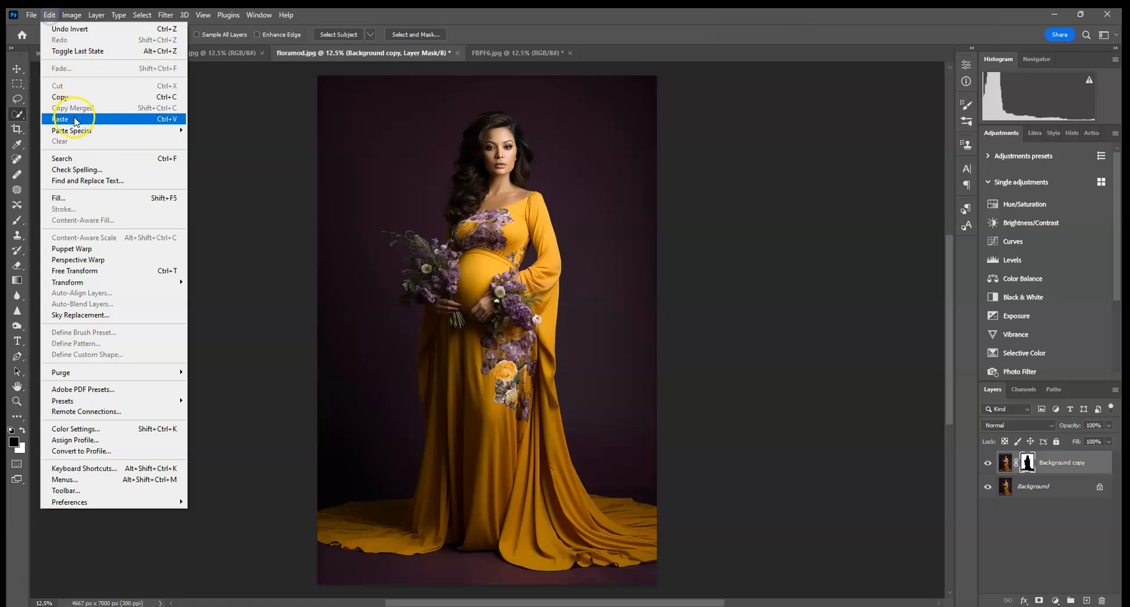
pyautogui.click(70, 117)
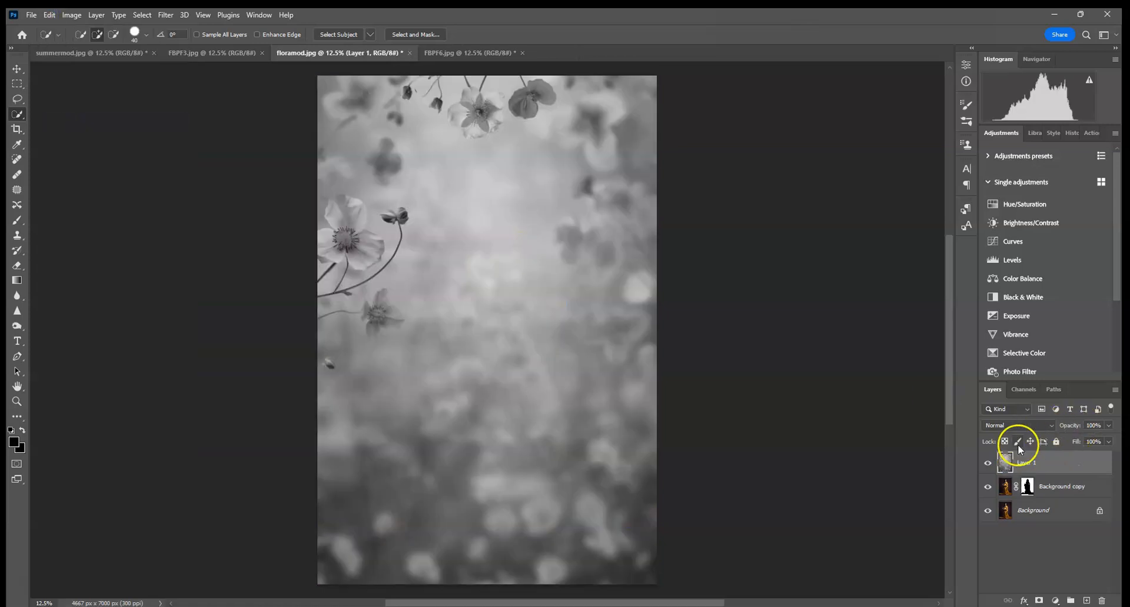
pyautogui.click(1015, 425)
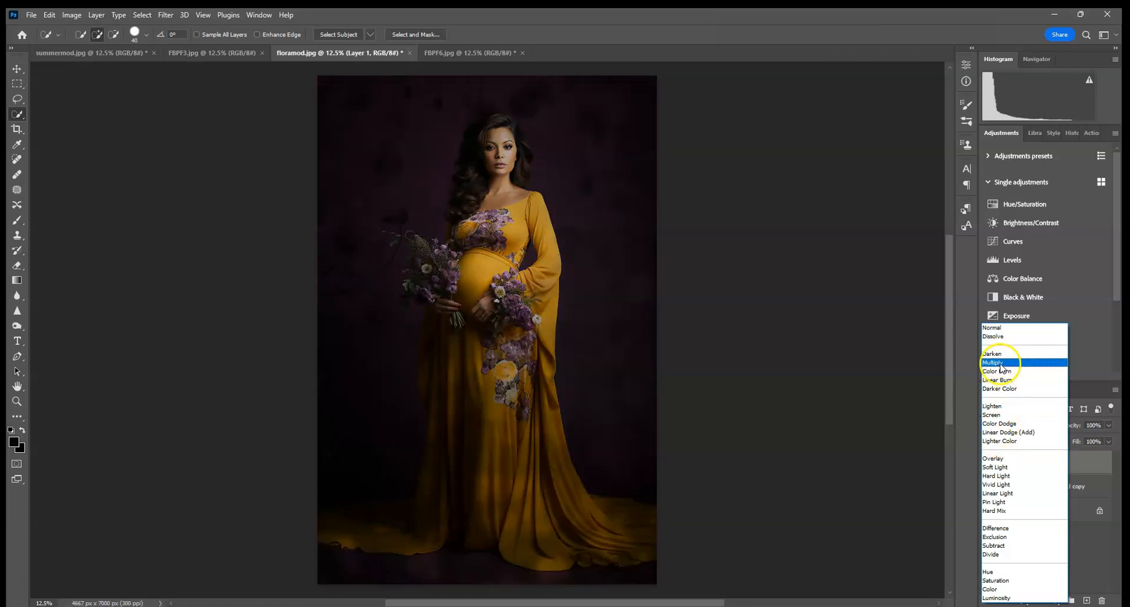
pyautogui.click(999, 467)
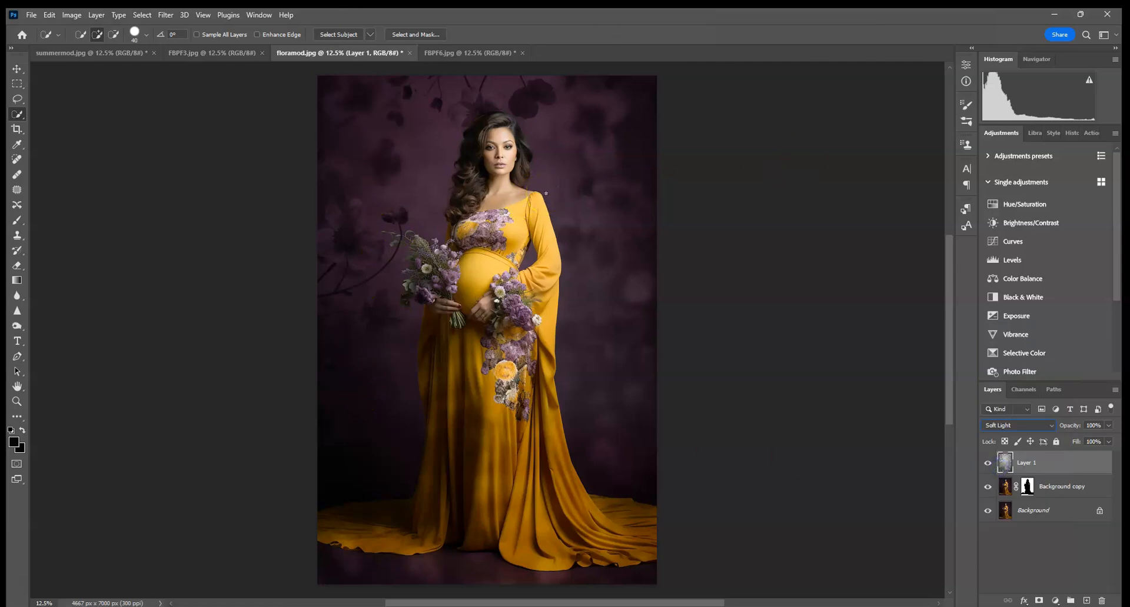
pyautogui.keyDown('alt'); pyautogui.click(1062, 474); pyautogui.keyUp('alt')
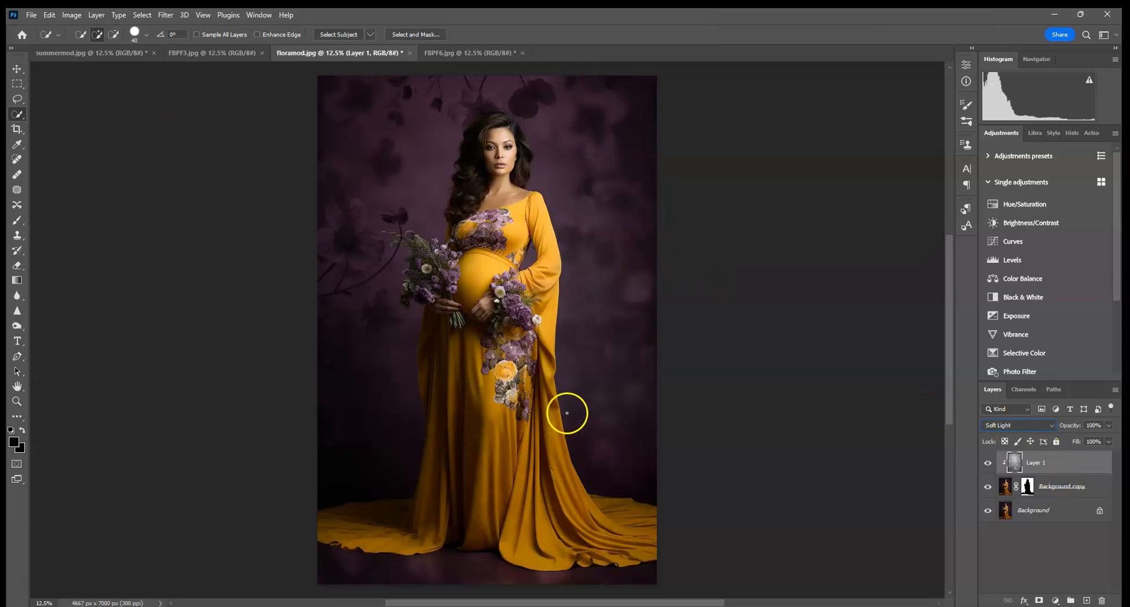
# Step: Restore FBPF6.jpg to its original colour snapshot in the history
pyautogui.click(470, 53)
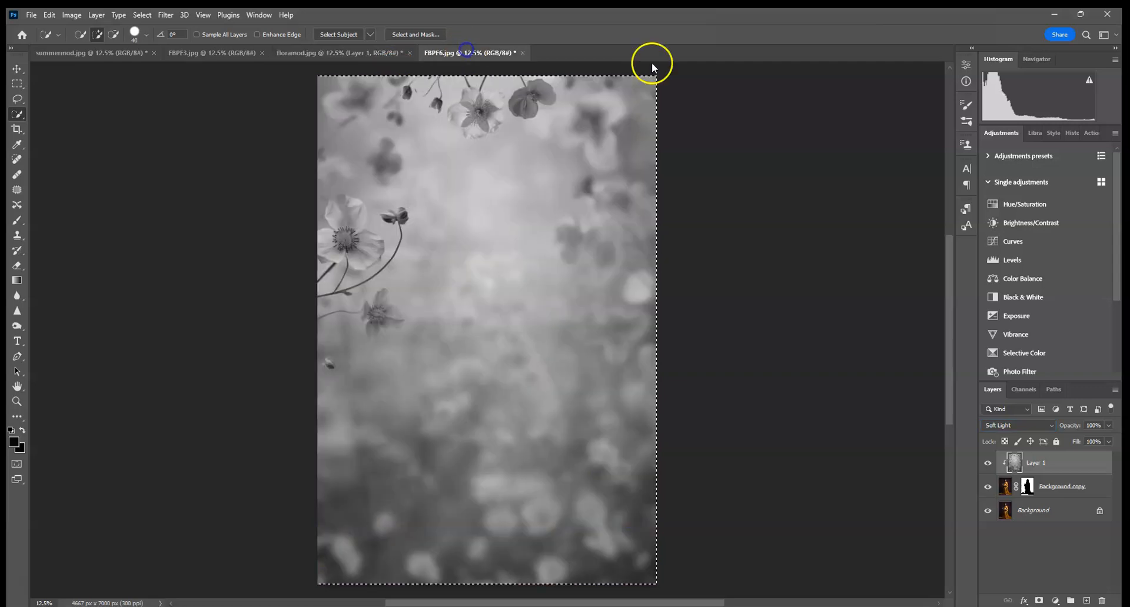
pyautogui.click(1066, 133)
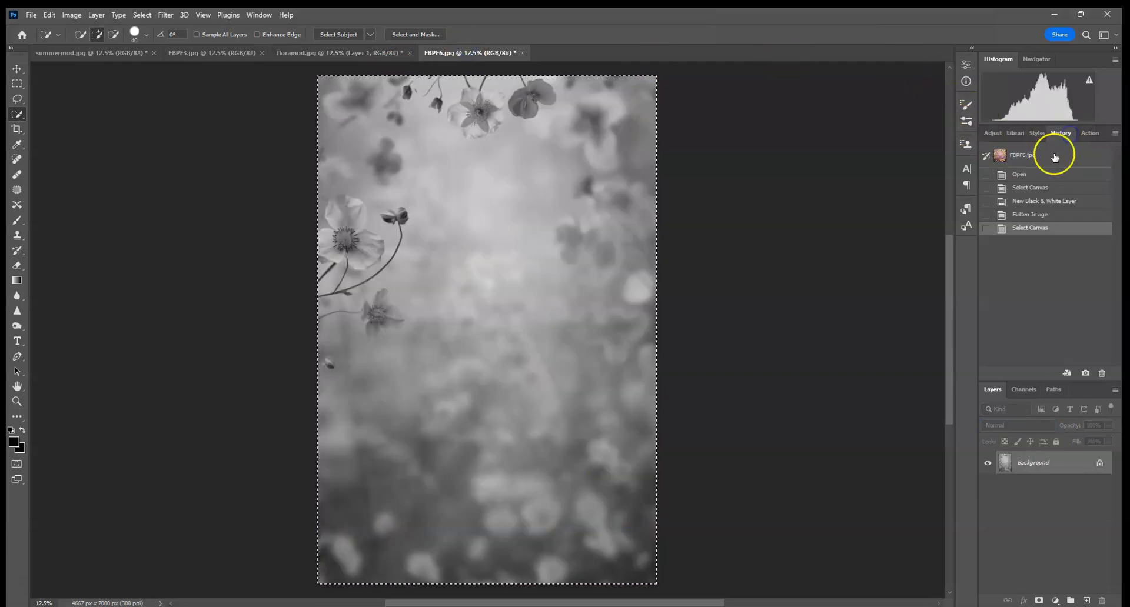
pyautogui.click(1014, 152)
pyautogui.click(995, 133)
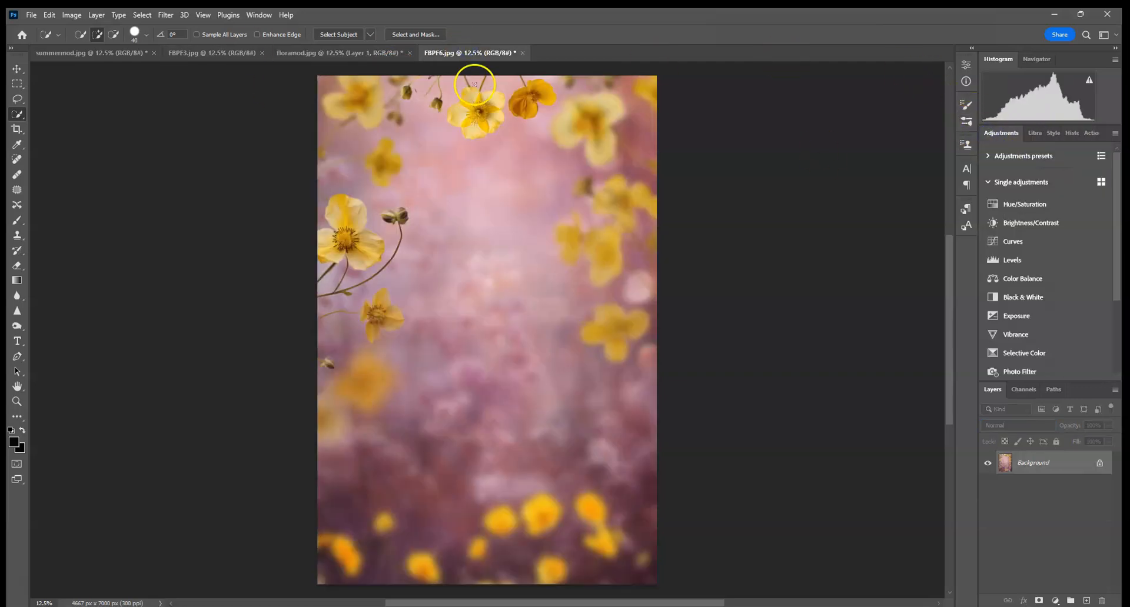
# Step: Recolour the FBPF6.jpg flowers purple with a Hue/Saturation adjustment layer at Hue -130 and Saturation -55
pyautogui.click(1037, 206)
pyautogui.moveTo(883, 143); pyautogui.dragTo(861, 165)
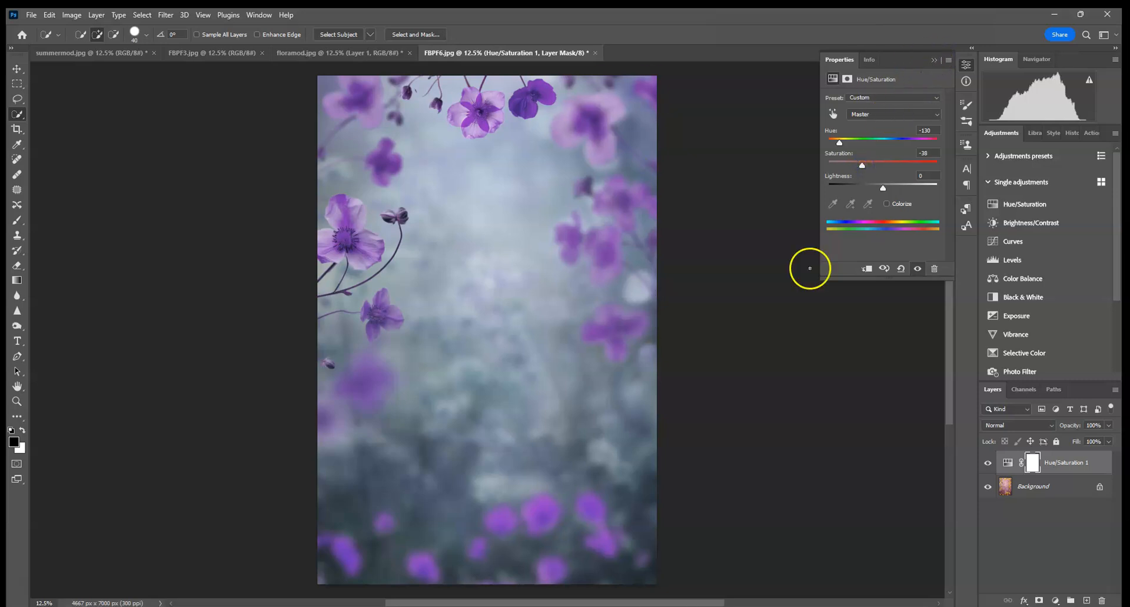
pyautogui.moveTo(863, 165); pyautogui.dragTo(861, 166)
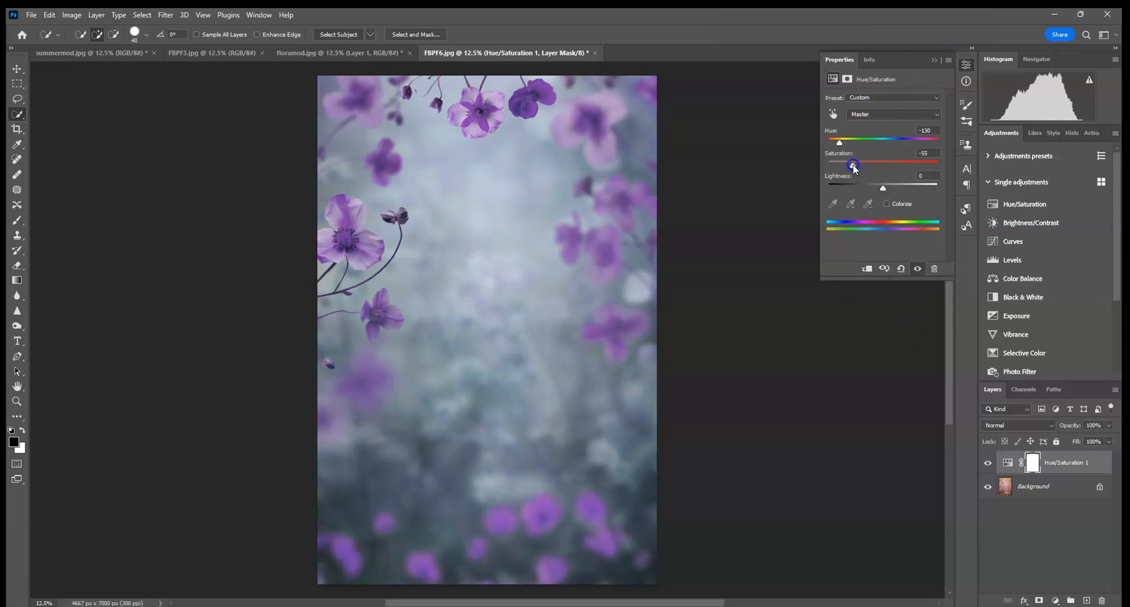
pyautogui.click(934, 59)
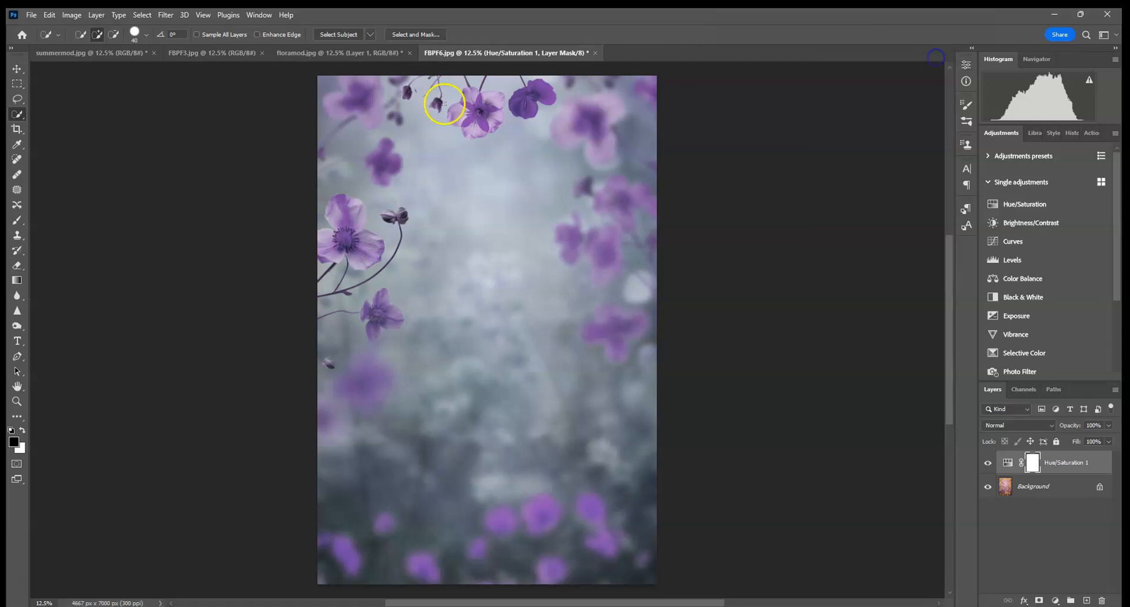
# Step: Go back to floramod.jpg, inspect the bouquet's outer stems at 50% and flatten the image
pyautogui.click(342, 53)
pyautogui.moveTo(1119, 195); pyautogui.dragTo(1121, 393)
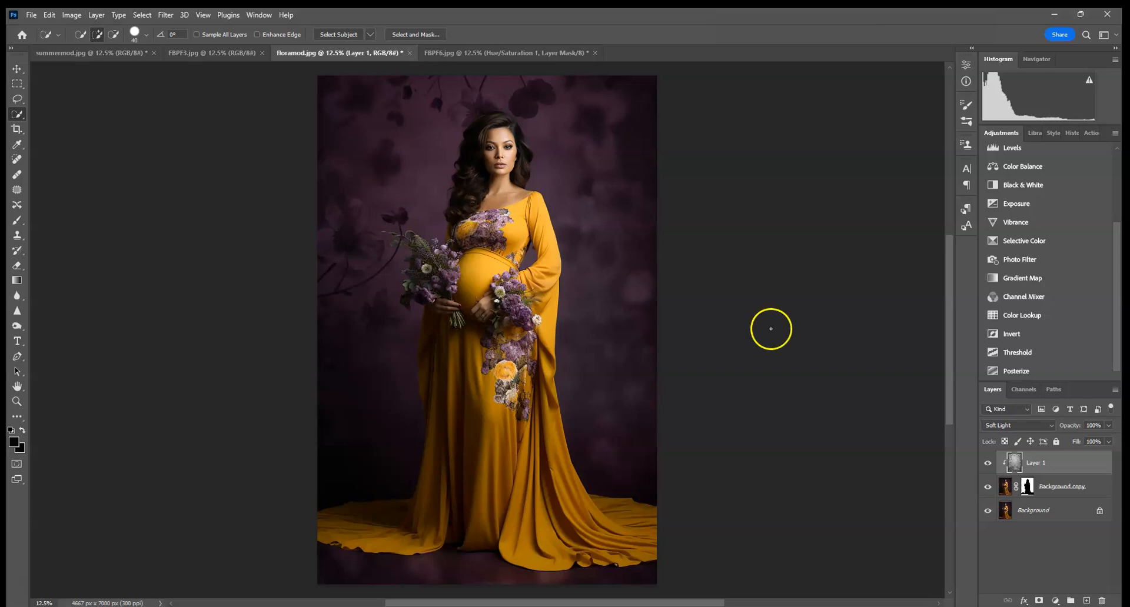
pyautogui.hotkey('ctrl', '+')
pyautogui.hotkey('ctrl', '+')
pyautogui.hotkey('ctrl', '+')
pyautogui.hotkey('ctrl', '+')
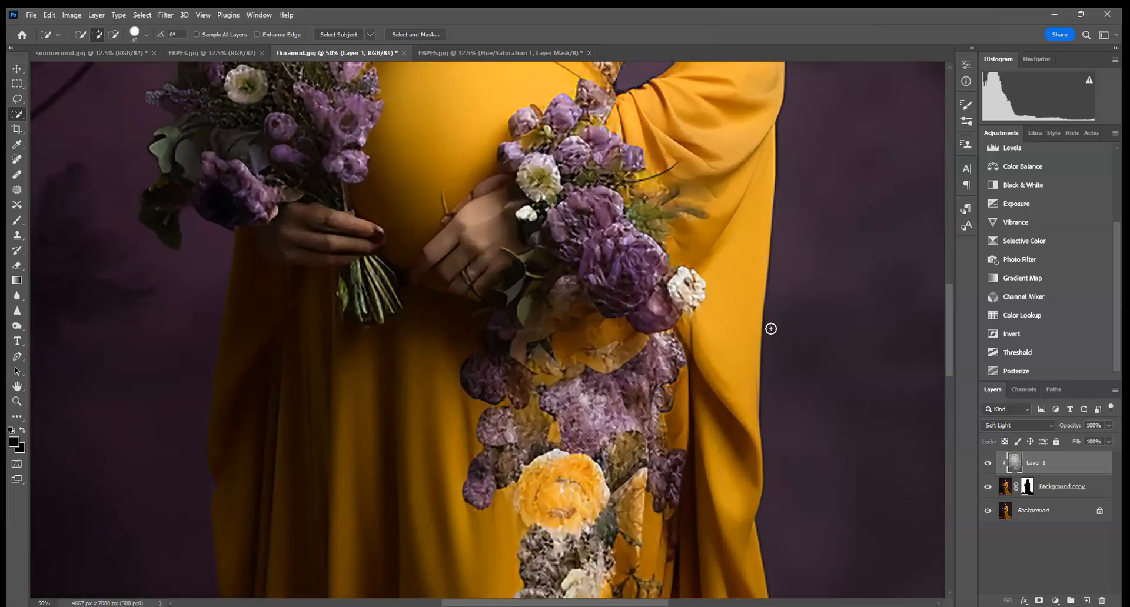
pyautogui.moveTo(433, 228); pyautogui.dragTo(759, 582)
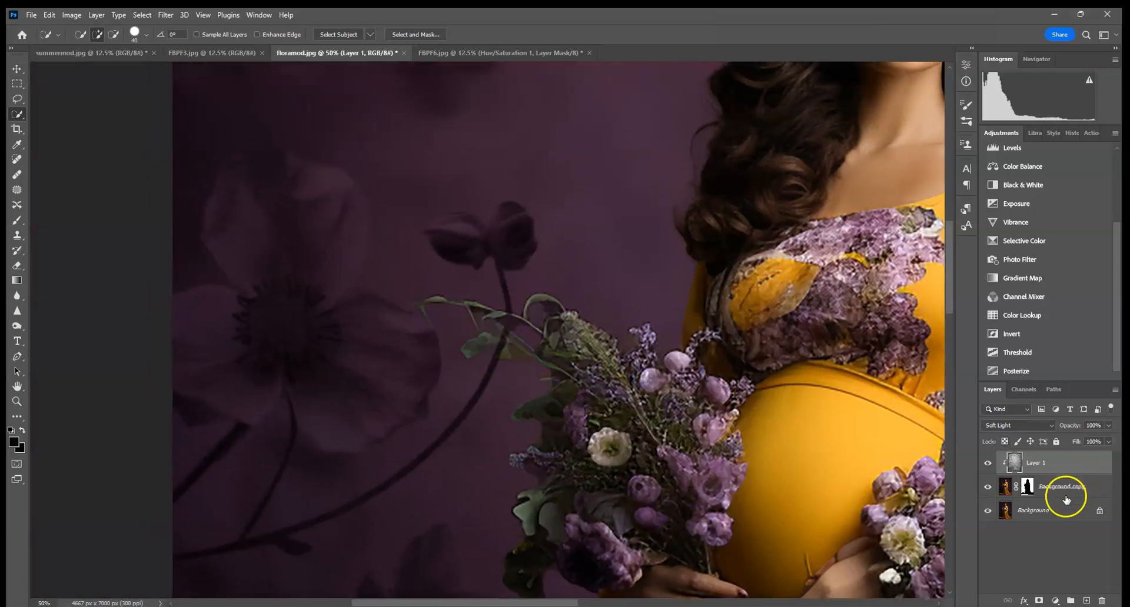
pyautogui.rightClick(1058, 511)
pyautogui.click(1045, 501)
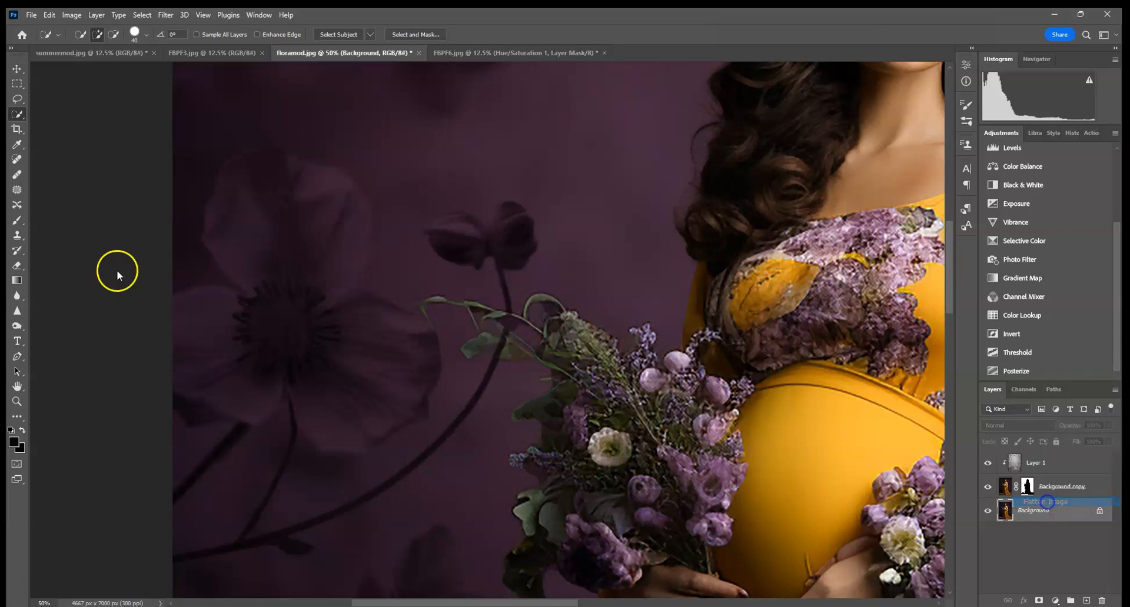
# Step: Remove the stray leaf tips beside the bouquet with the Clone Stamp and a 59 px Healing Brush sampled from the plain purple backdrop
pyautogui.click(17, 235)
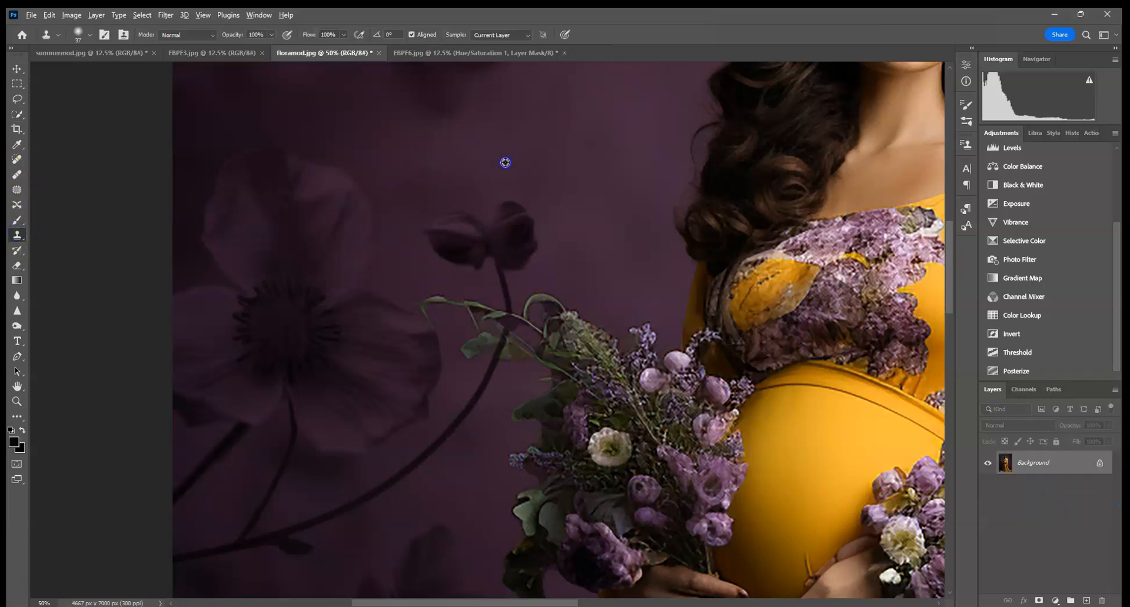
pyautogui.moveTo(424, 323); pyautogui.dragTo(423, 302)
pyautogui.click(12, 175)
pyautogui.click(81, 43)
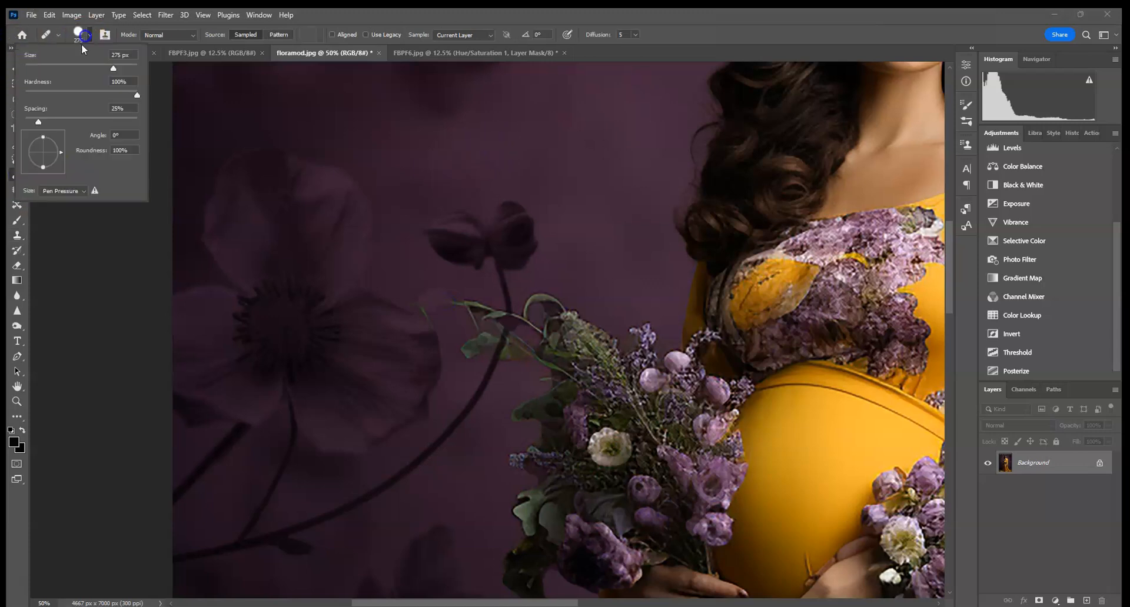
pyautogui.moveTo(57, 66); pyautogui.dragTo(58, 65)
pyautogui.keyDown('alt'); pyautogui.click(553, 146); pyautogui.keyUp('alt')
pyautogui.moveTo(423, 305)
pyautogui.mouseDown()
pyautogui.moveTo(475, 312)
pyautogui.moveTo(435, 289)
pyautogui.moveTo(446, 334)
pyautogui.moveTo(475, 340)
pyautogui.moveTo(470, 354)
pyautogui.moveTo(474, 333)
pyautogui.moveTo(427, 314)
pyautogui.moveTo(456, 316)
pyautogui.mouseUp()
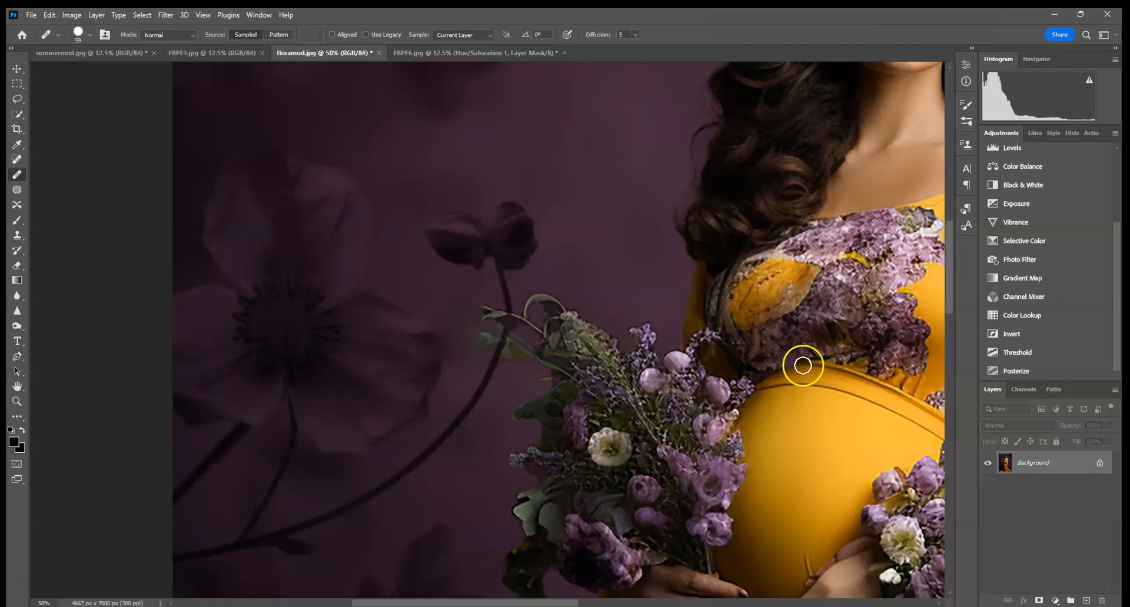
pyautogui.scroll(-4, 833, 110)
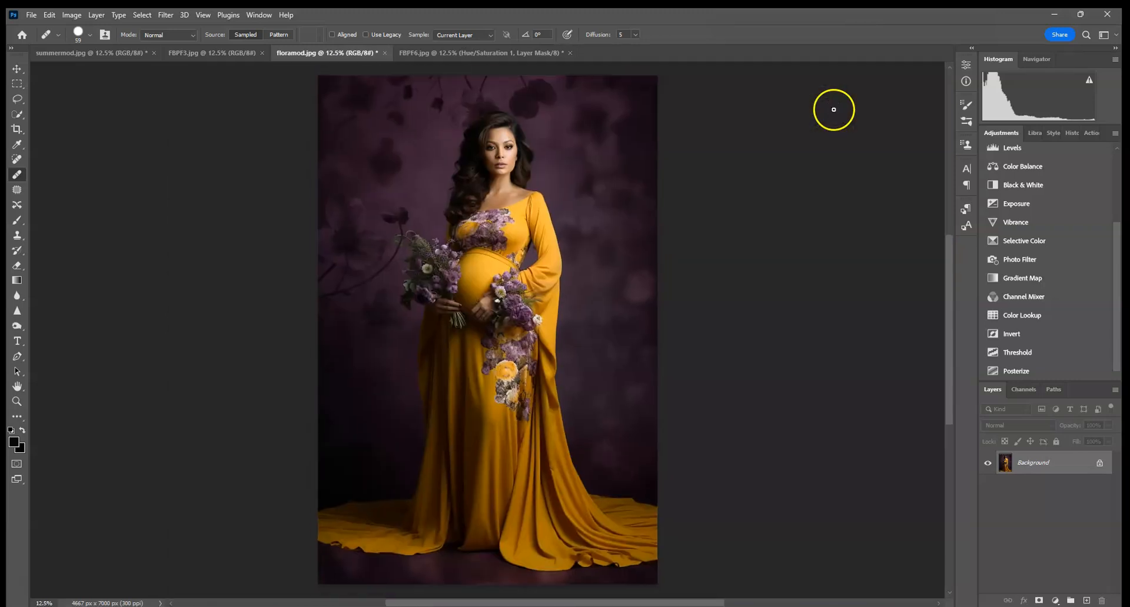